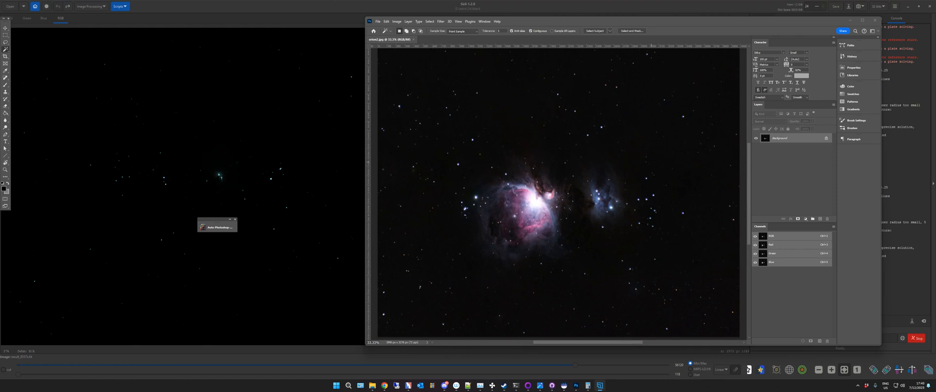
# Step: Switch to the 2n3stack folder in File Explorer and look through its biases and darks subfolders
pyautogui.click(287, 16)
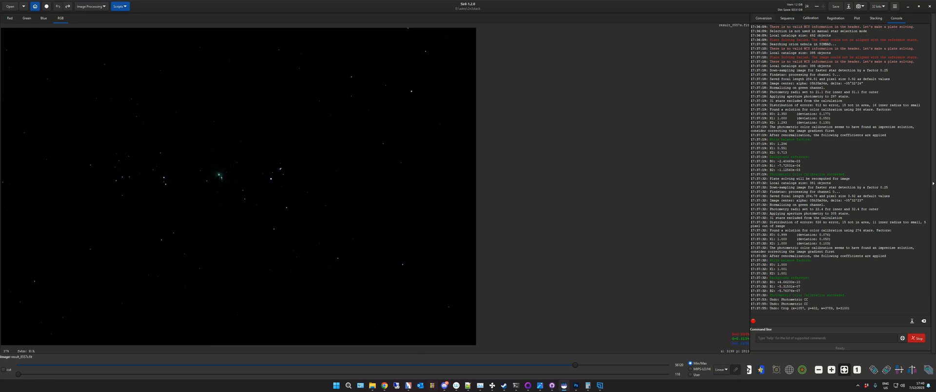
pyautogui.click(372, 385)
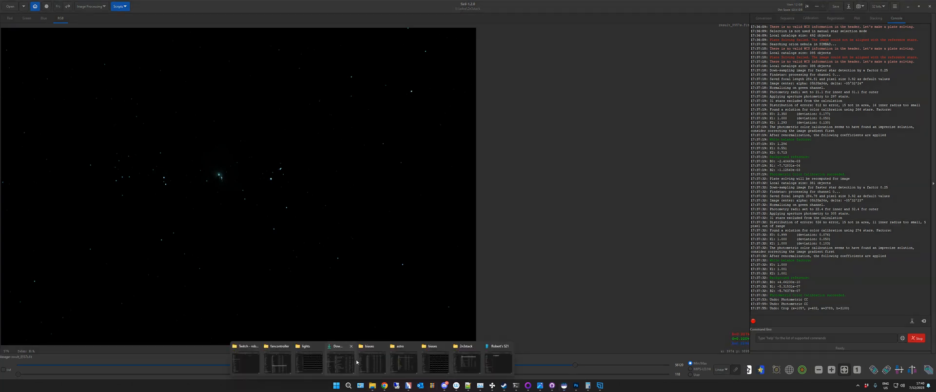
pyautogui.click(466, 364)
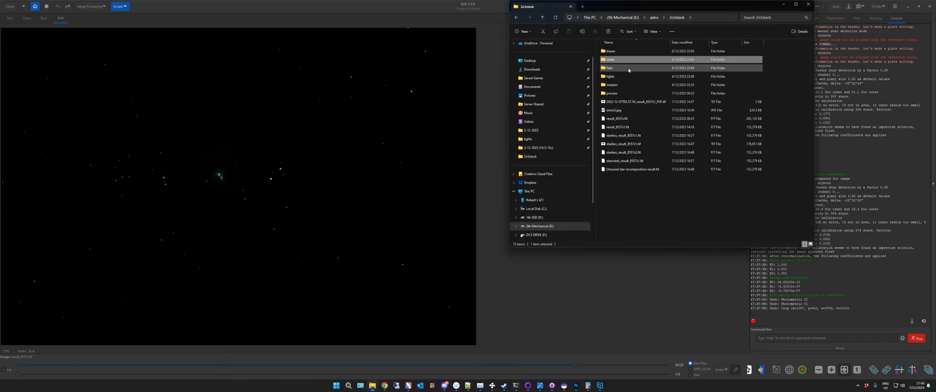
pyautogui.doubleClick(611, 51)
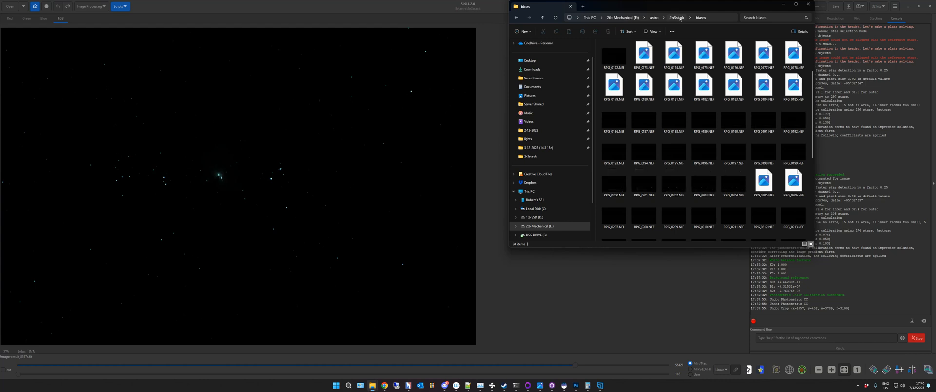
pyautogui.hotkey('alt', 'Left')
pyautogui.doubleClick(634, 60)
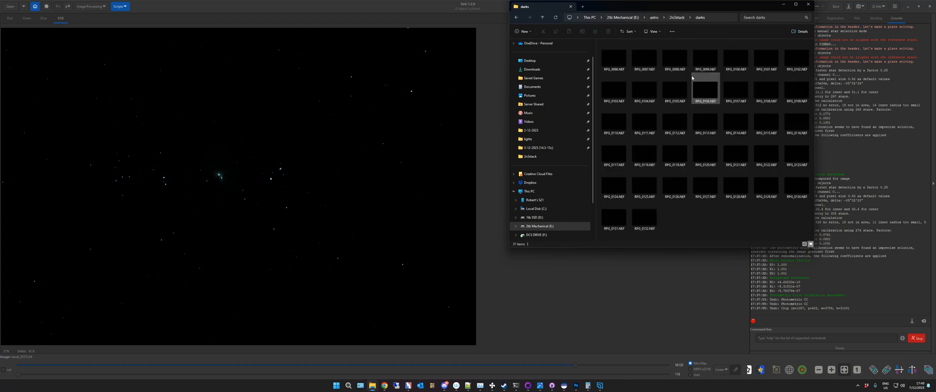
pyautogui.hotkey('alt', 'Left')
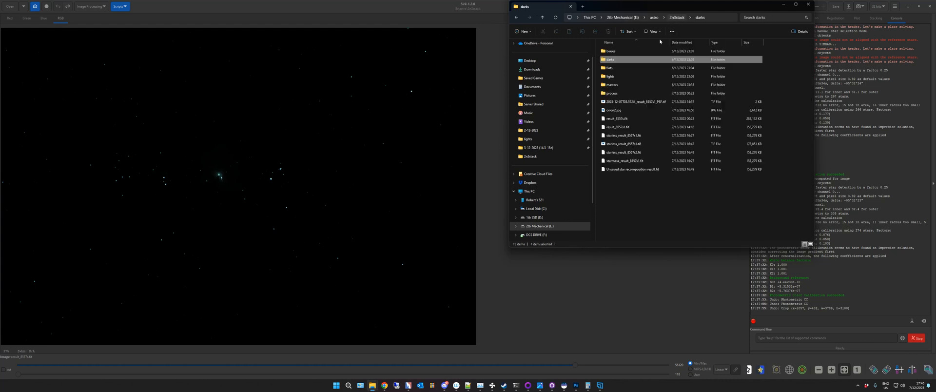
# Step: Look through the frames in the flats and lights subfolders of 2n3stack
pyautogui.doubleClick(609, 68)
pyautogui.scroll(-1, 718, 162)
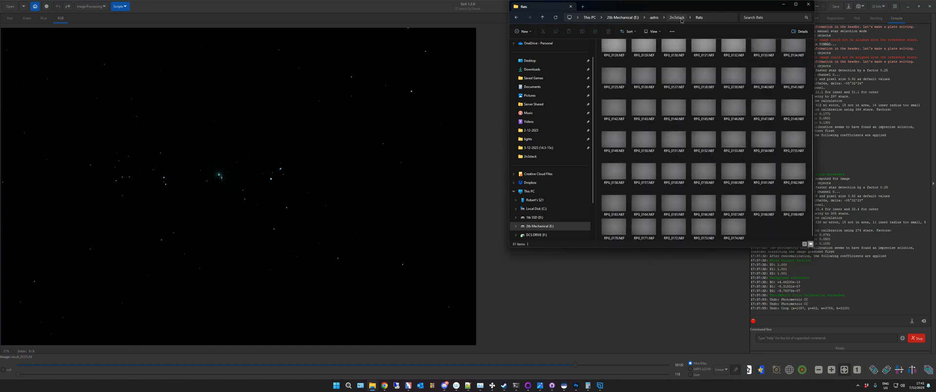
pyautogui.hotkey('alt', 'Left')
pyautogui.doubleClick(633, 77)
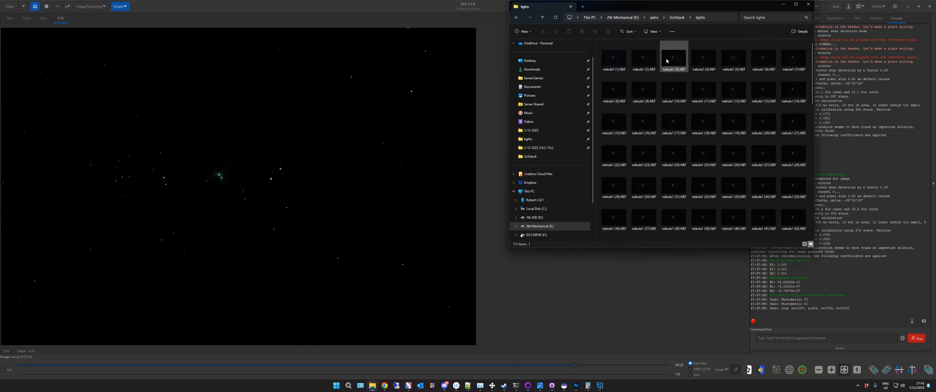
pyautogui.scroll(-10, 713, 142)
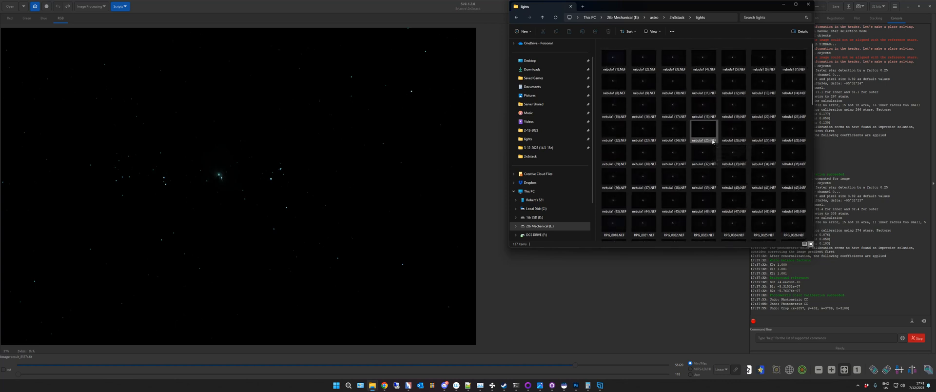
pyautogui.scroll(10, 707, 114)
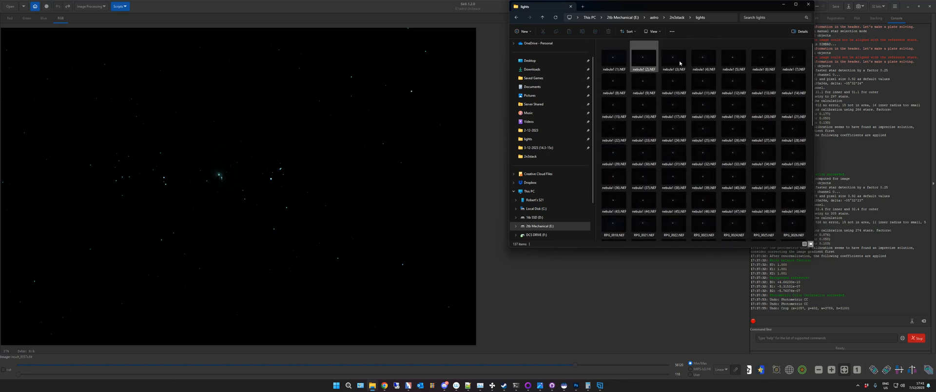
# Step: Return to Siril and set the stacked image's display mode to AutoStretch
pyautogui.click(320, 12)
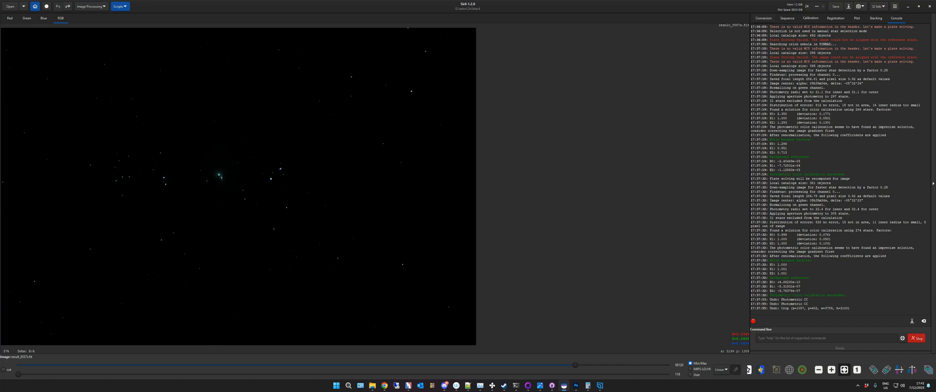
pyautogui.click(722, 370)
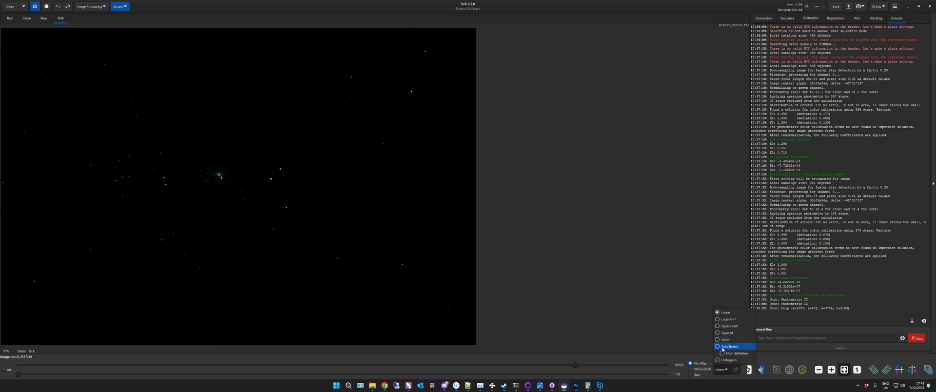
pyautogui.click(722, 347)
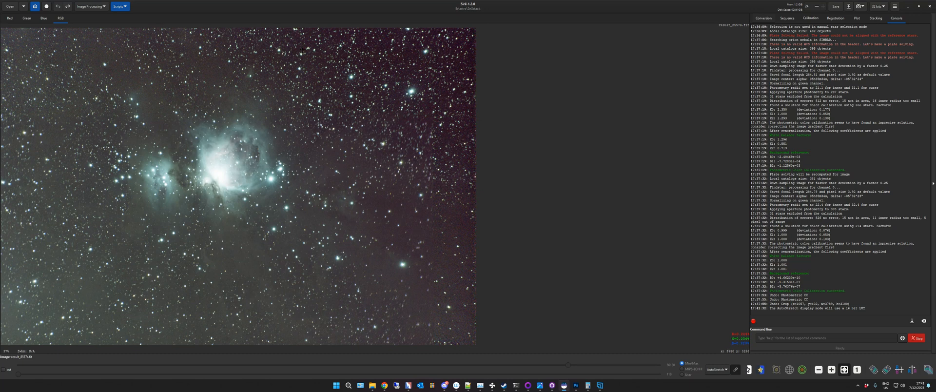
# Step: Mark the star field beside the nebula and examine light frames nebula1 (3).NEF and RPG_0046.NEF to compare their framing
pyautogui.moveTo(308, 71)
pyautogui.mouseDown()
pyautogui.moveTo(457, 220)
pyautogui.moveTo(439, 199)
pyautogui.moveTo(447, 207)
pyautogui.mouseUp()
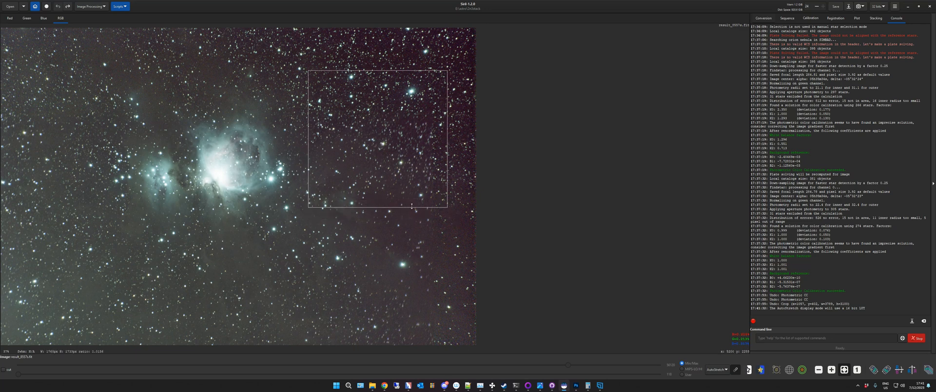
pyautogui.moveTo(372, 385)
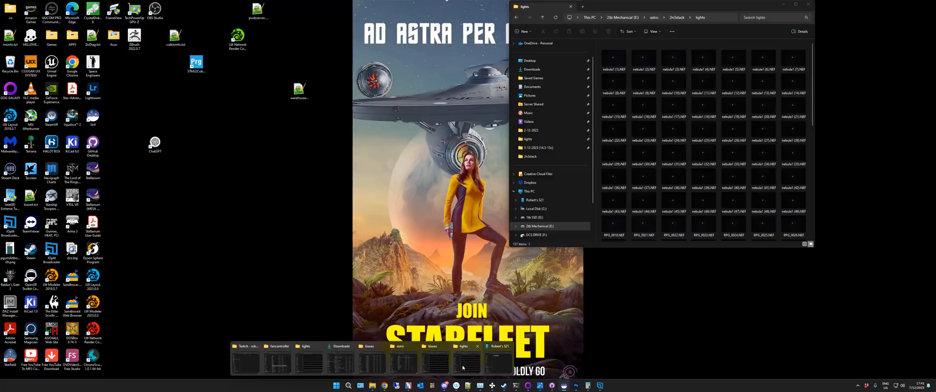
pyautogui.click(463, 367)
pyautogui.scroll(-2, 715, 166)
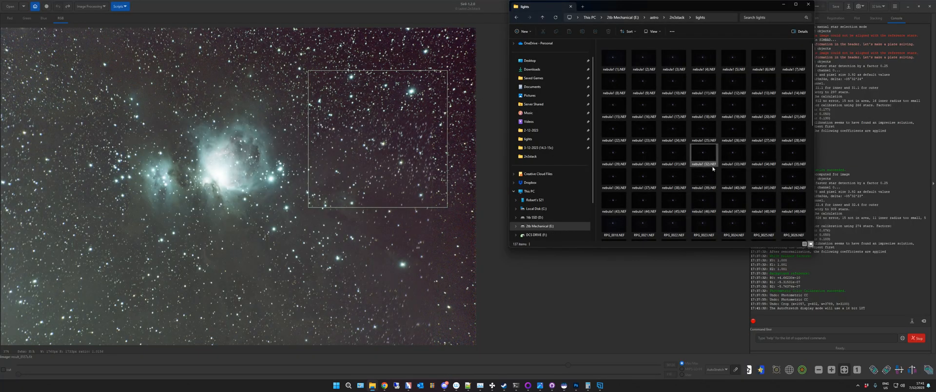
pyautogui.scroll(-3, 715, 165)
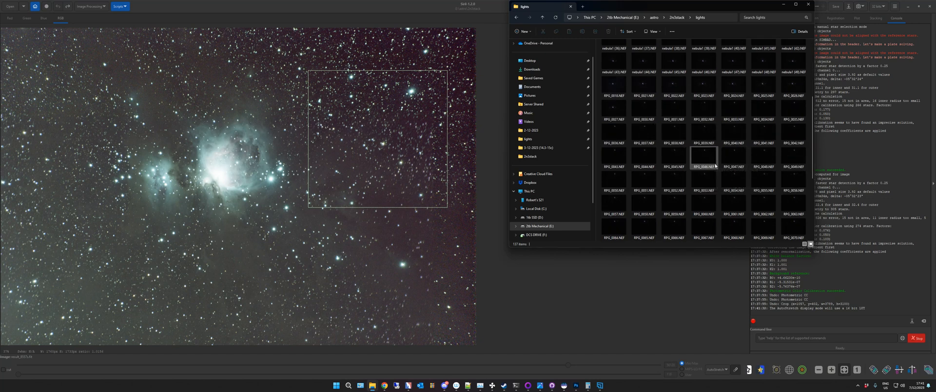
pyautogui.doubleClick(709, 153)
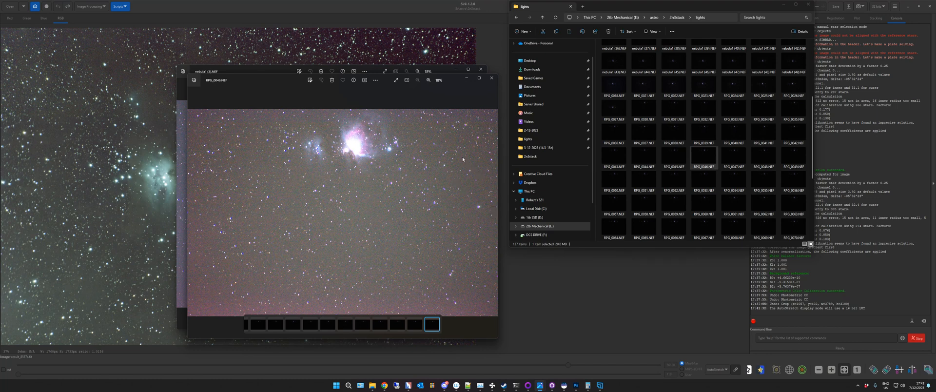
pyautogui.click(492, 79)
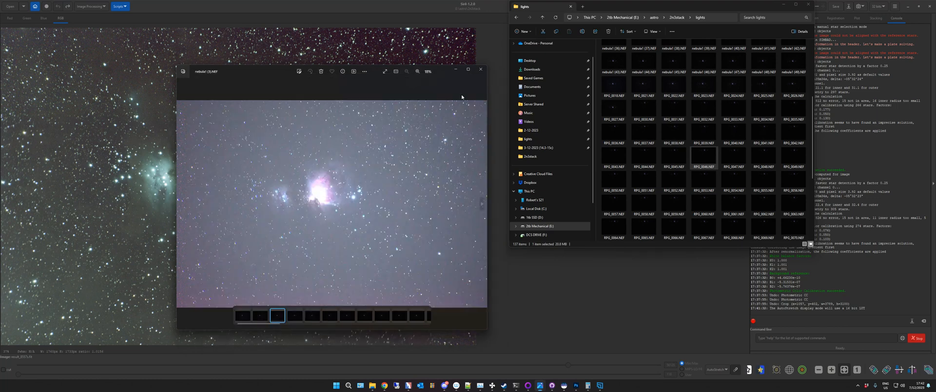
pyautogui.click(481, 70)
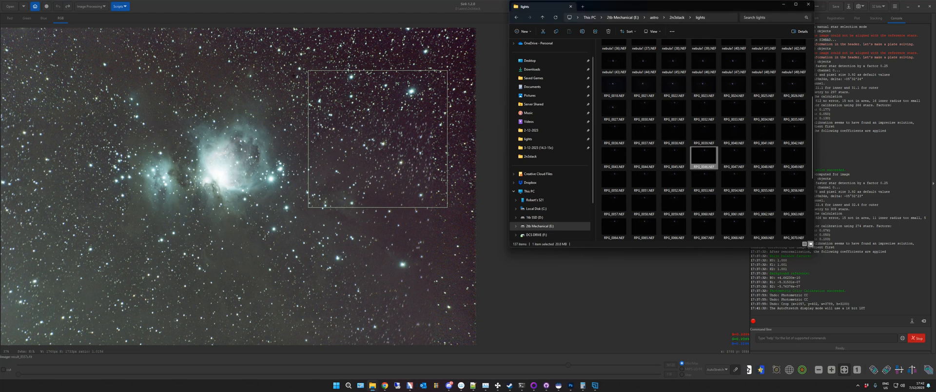
pyautogui.click(153, 87)
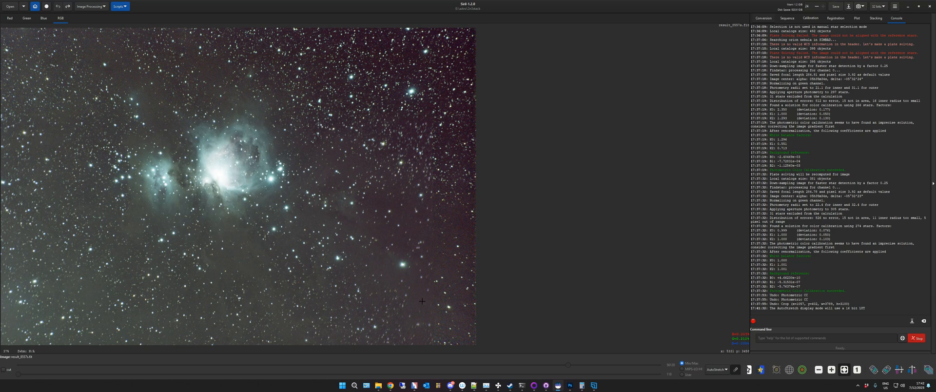
pyautogui.moveTo(393, 243); pyautogui.dragTo(413, 282)
pyautogui.click(354, 230)
pyautogui.moveTo(325, 232); pyautogui.dragTo(428, 276)
pyautogui.moveTo(317, 228); pyautogui.dragTo(428, 288)
pyautogui.click(303, 221)
# Step: Select an area of about 3075 by 2500 pixels around the nebula and crop the image to it
pyautogui.moveTo(92, 62); pyautogui.dragTo(375, 291)
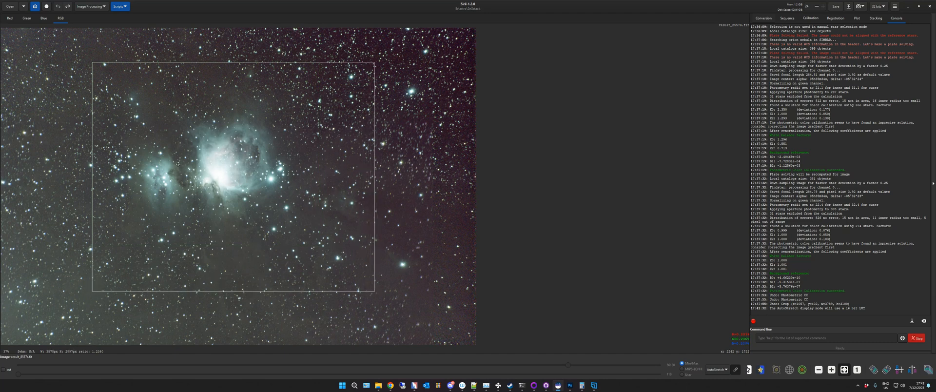
pyautogui.rightClick(187, 139)
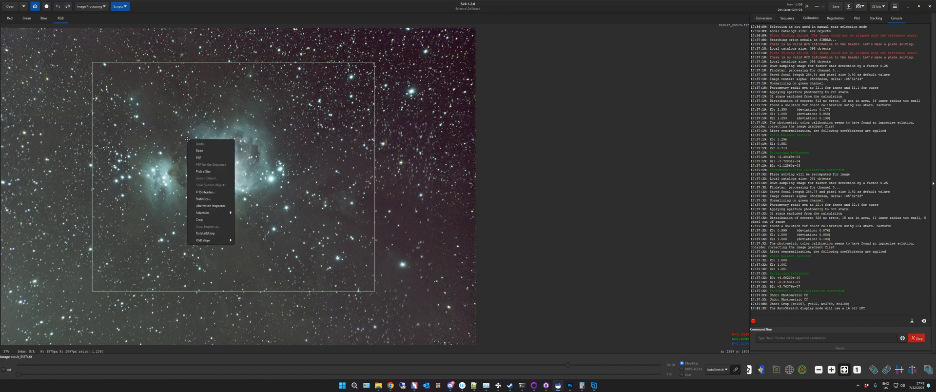
pyautogui.click(214, 220)
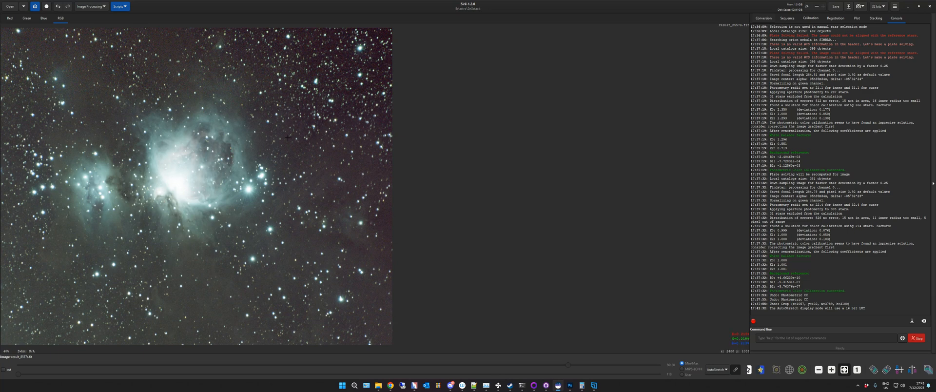
pyautogui.moveTo(142, 156); pyautogui.dragTo(330, 158)
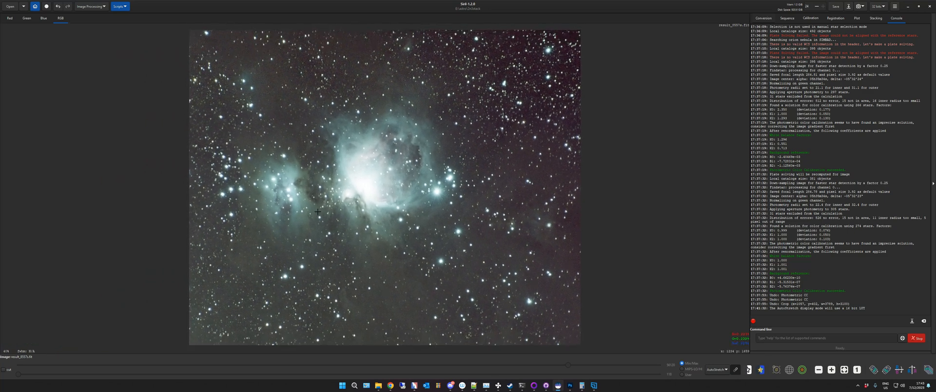
# Step: Open Background Extraction with the RBF method and generate a sample grid with 20 samples per line over the image
pyautogui.click(90, 7)
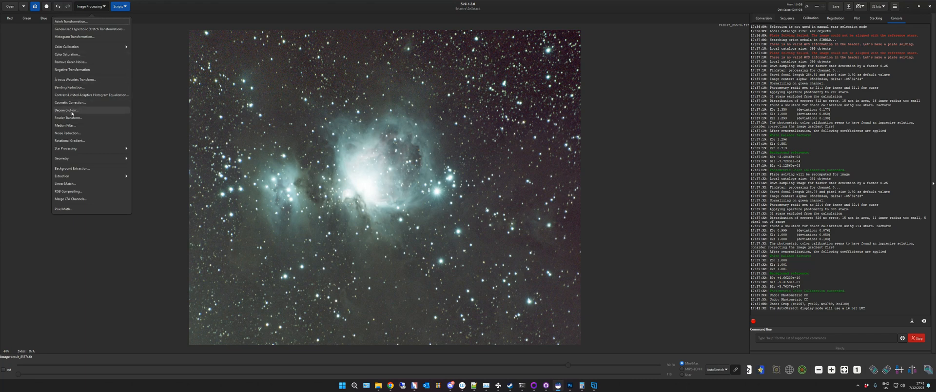
pyautogui.click(69, 168)
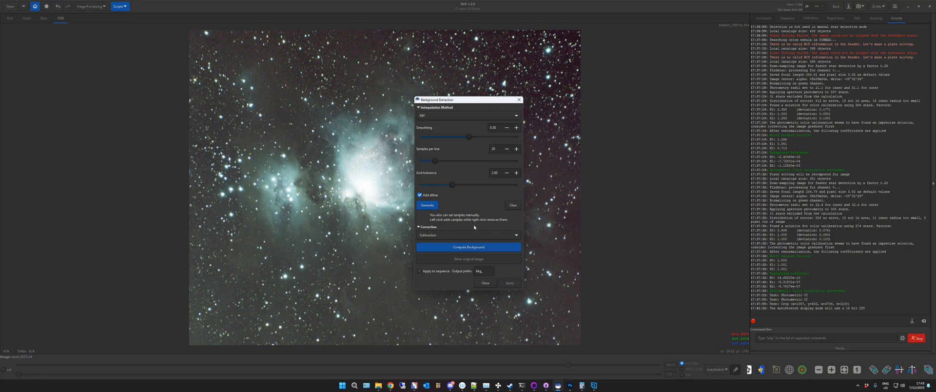
pyautogui.moveTo(472, 101); pyautogui.dragTo(580, 60)
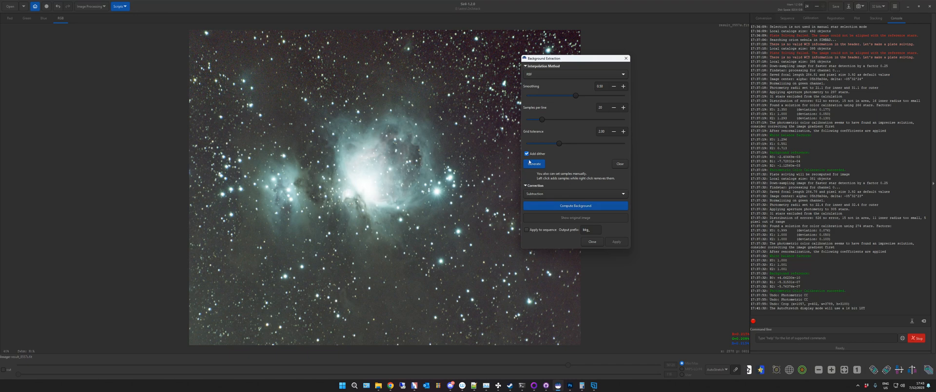
pyautogui.click(534, 164)
pyautogui.moveTo(569, 61); pyautogui.dragTo(690, 50)
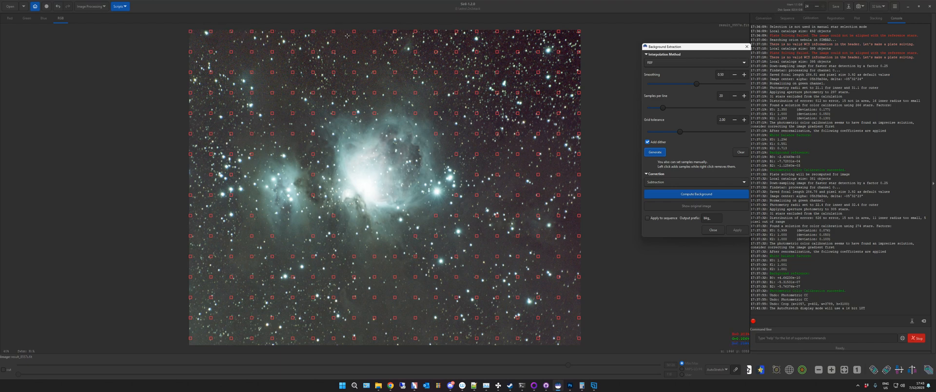
# Step: Remove unsuitable background samples along the upper edge, below the nebula and in the star field beside it
pyautogui.rightClick(312, 32)
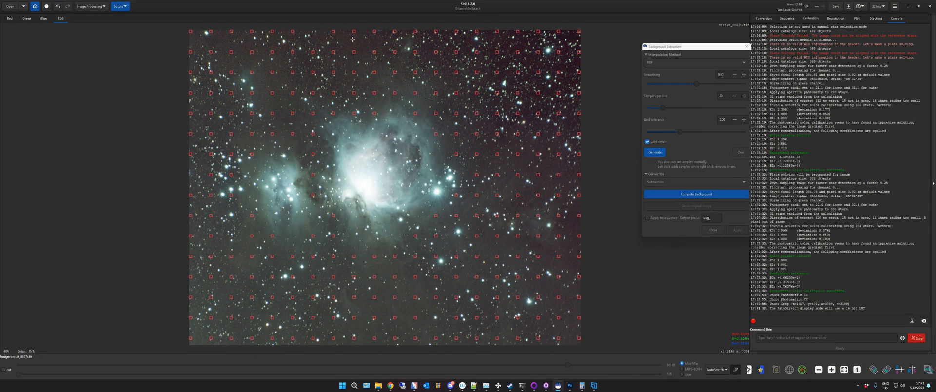
pyautogui.rightClick(336, 33)
pyautogui.rightClick(354, 257)
pyautogui.rightClick(396, 300)
pyautogui.rightClick(356, 319)
pyautogui.rightClick(374, 319)
pyautogui.rightClick(478, 32)
pyautogui.rightClick(498, 34)
pyautogui.rightClick(518, 33)
pyautogui.rightClick(538, 153)
# Step: Add replacement samples in empty sky areas around the nebula and compute the background with Subtraction correction
pyautogui.click(534, 156)
pyautogui.click(328, 324)
pyautogui.click(571, 226)
pyautogui.click(406, 267)
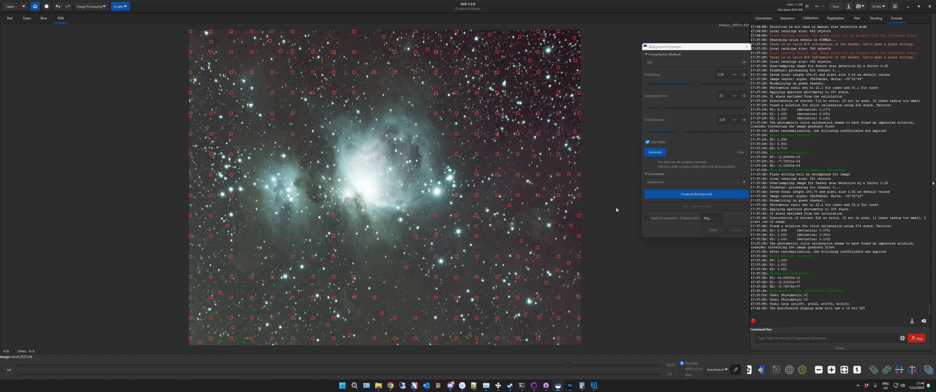
pyautogui.click(698, 194)
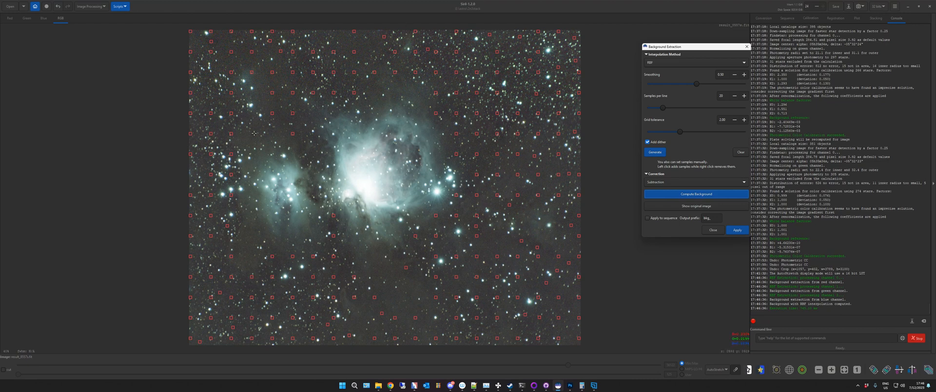
# Step: Undo the crop and redo it
pyautogui.click(59, 7)
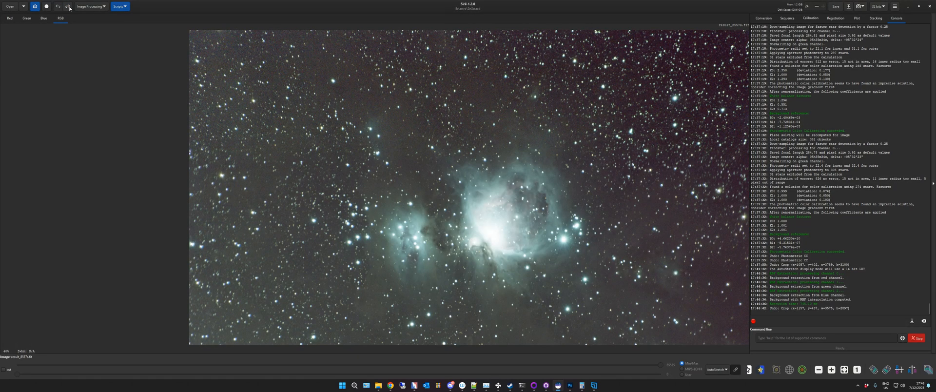
pyautogui.click(69, 6)
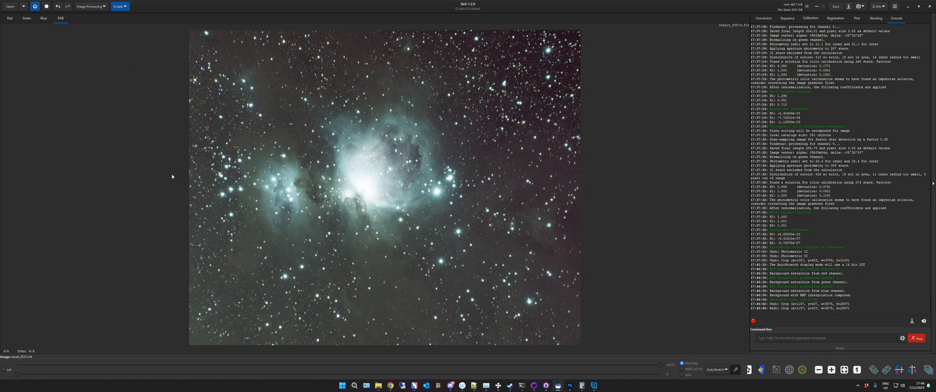
# Step: Remove green noise from the cropped image using the Average Neutral protection method with lightness preserved
pyautogui.click(88, 6)
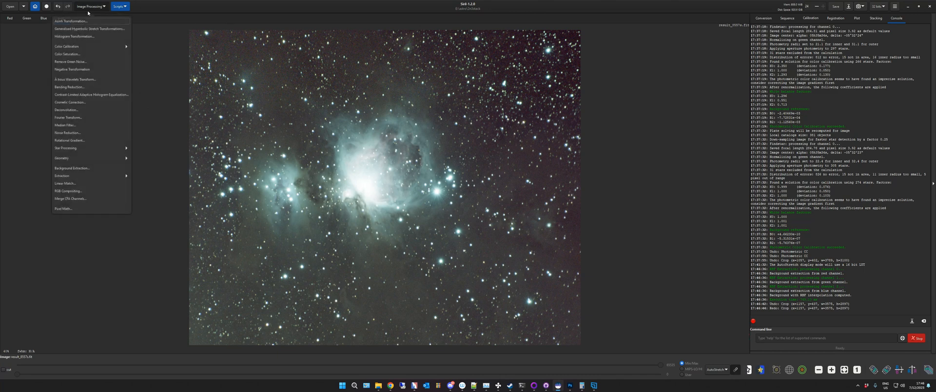
pyautogui.click(77, 62)
pyautogui.click(509, 219)
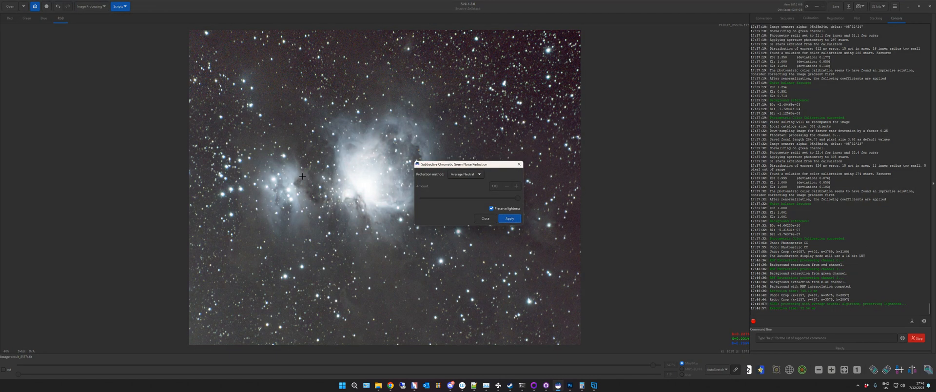
pyautogui.click(485, 219)
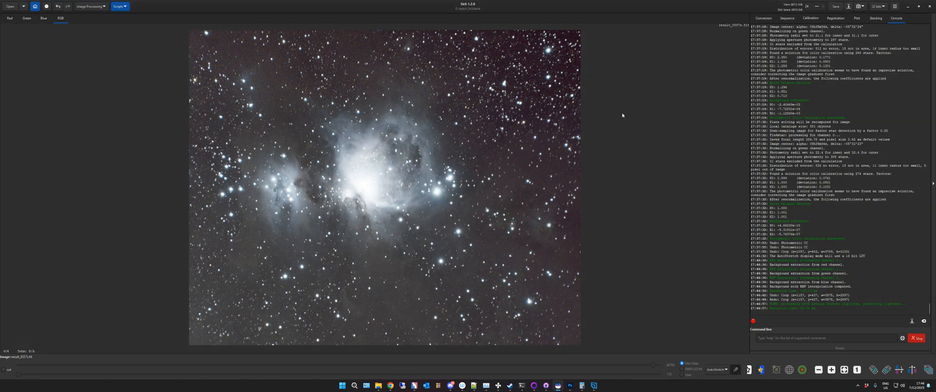
# Step: Run Photometric Color Calibration twice using the M 42 match for the orion nebula search and the NOMAD star catalogue
pyautogui.click(85, 6)
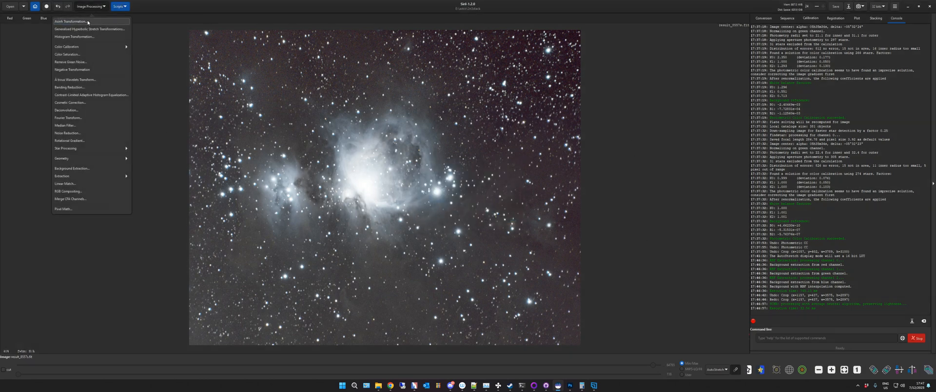
pyautogui.click(81, 47)
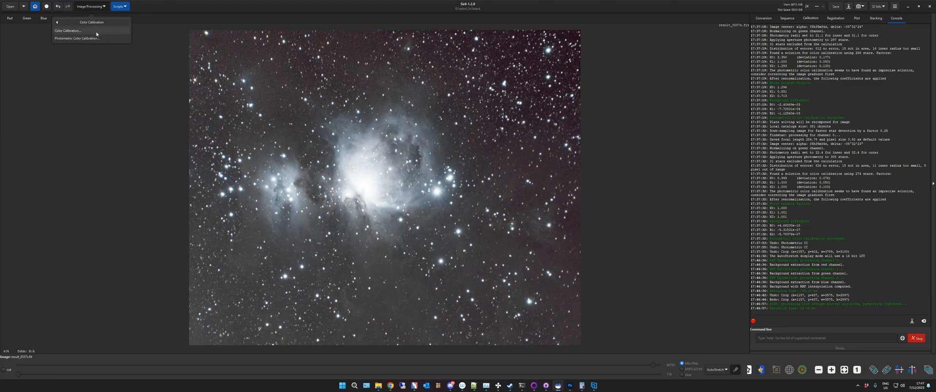
pyautogui.click(78, 38)
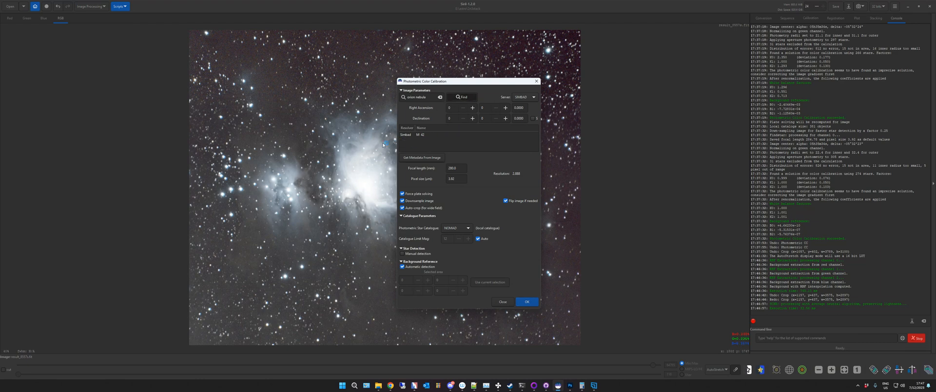
pyautogui.click(425, 136)
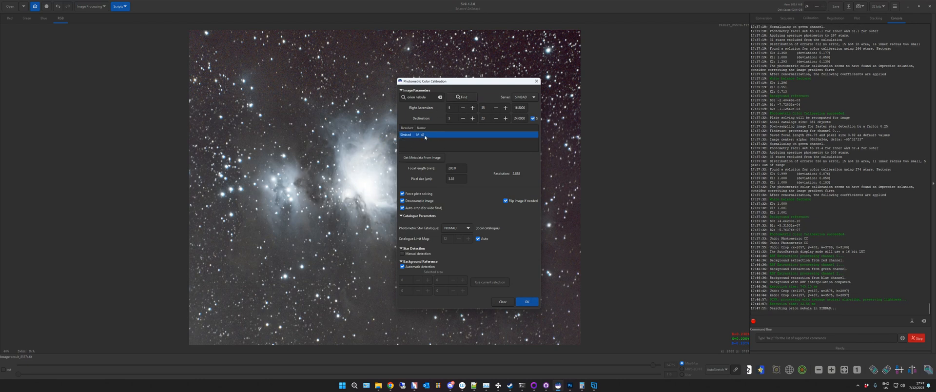
pyautogui.click(527, 302)
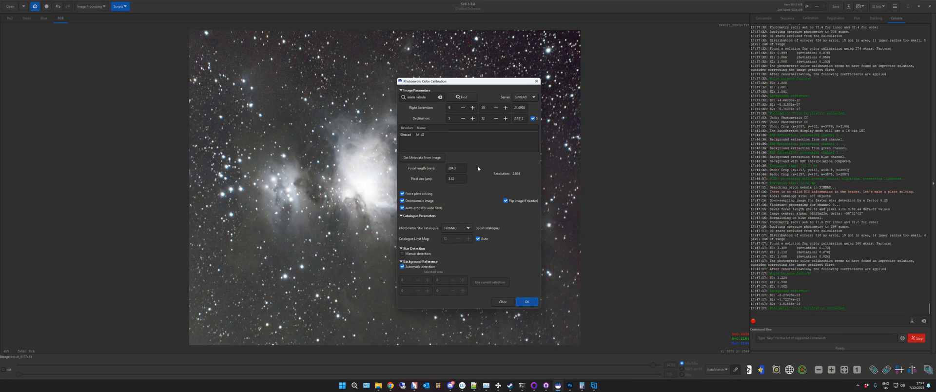
pyautogui.moveTo(461, 82); pyautogui.dragTo(639, 51)
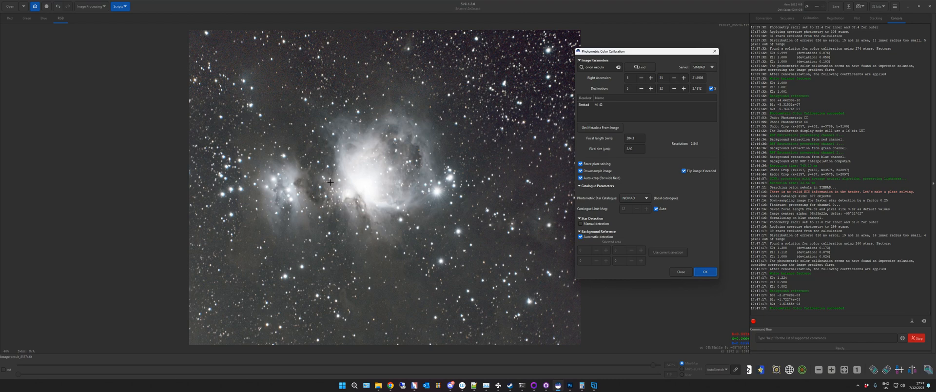
pyautogui.click(708, 274)
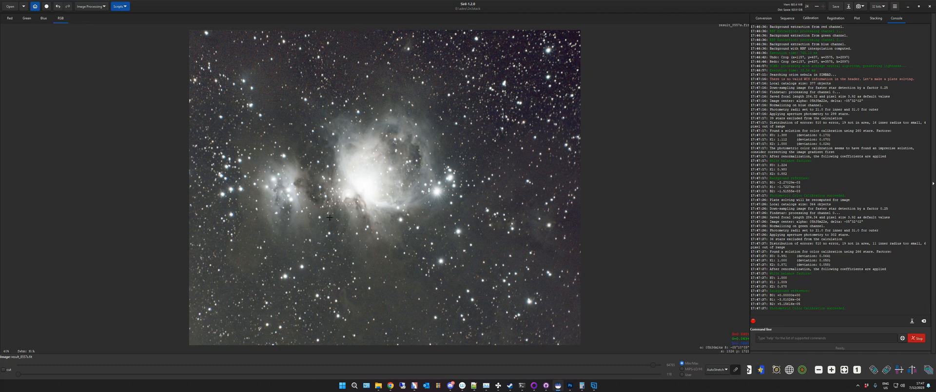
# Step: Undo both photometric color calibrations and the green noise removal, keeping the crop applied
pyautogui.click(59, 7)
pyautogui.click(58, 6)
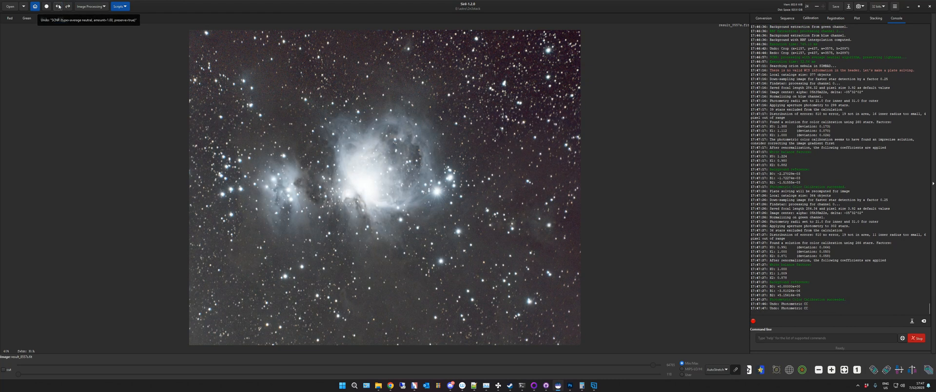
pyautogui.click(59, 6)
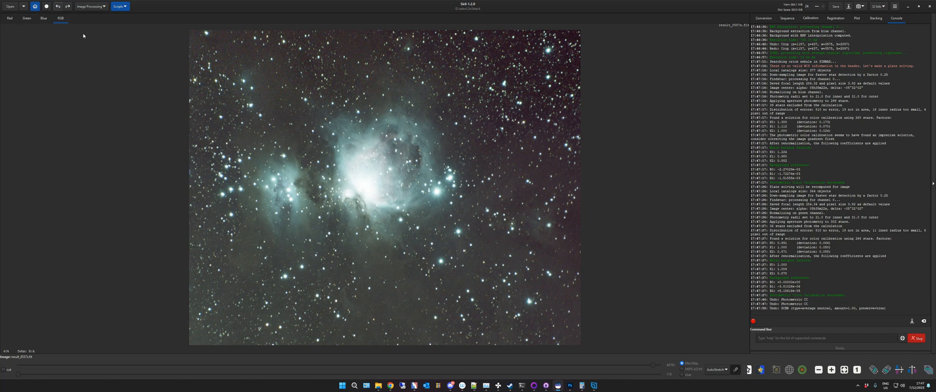
pyautogui.click(59, 7)
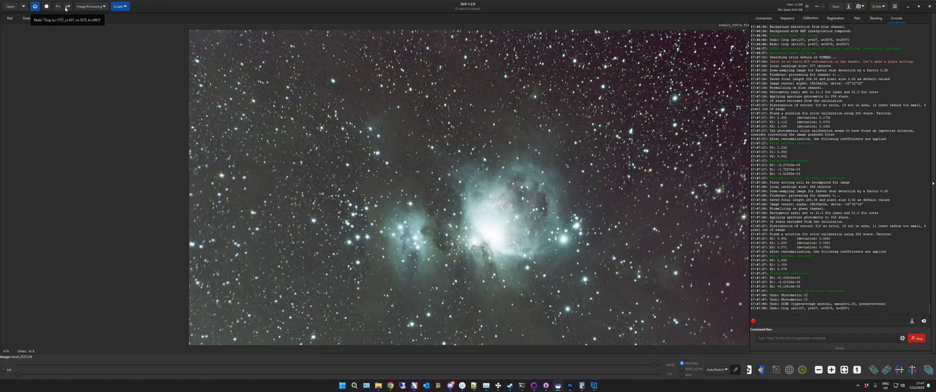
pyautogui.click(68, 6)
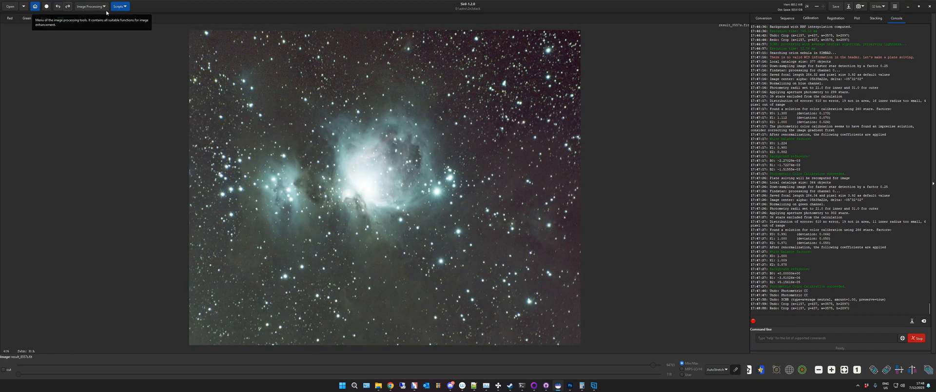
# Step: Calibrate the image's colors photometrically on the M 42 coordinates with the NOMAD catalogue, applying the calibration twice
pyautogui.click(99, 8)
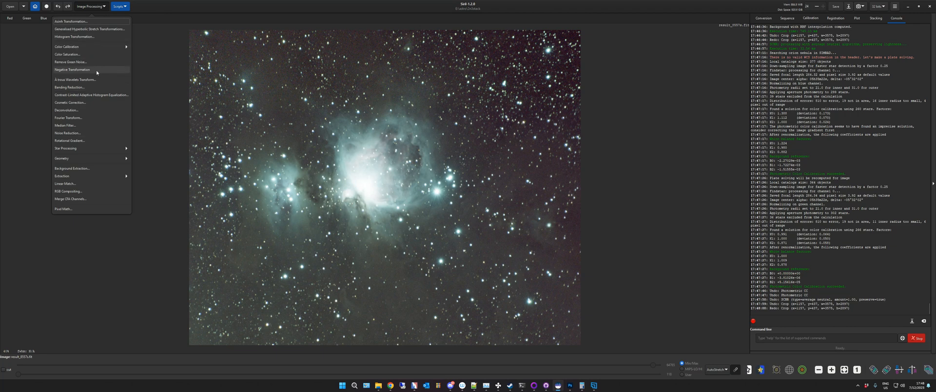
pyautogui.click(121, 47)
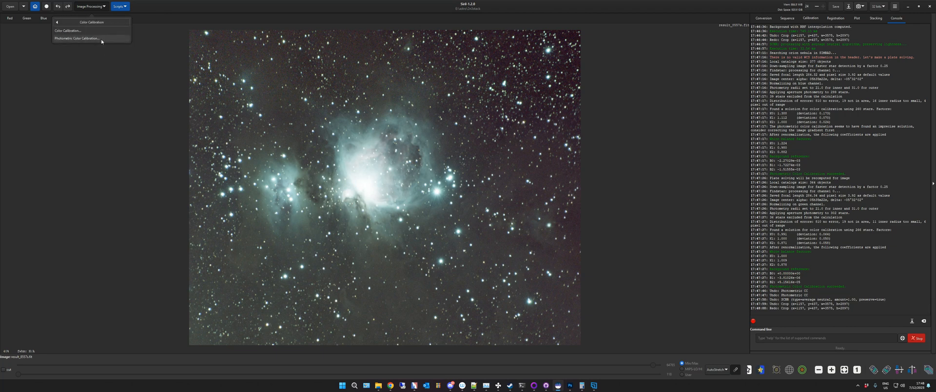
pyautogui.click(100, 38)
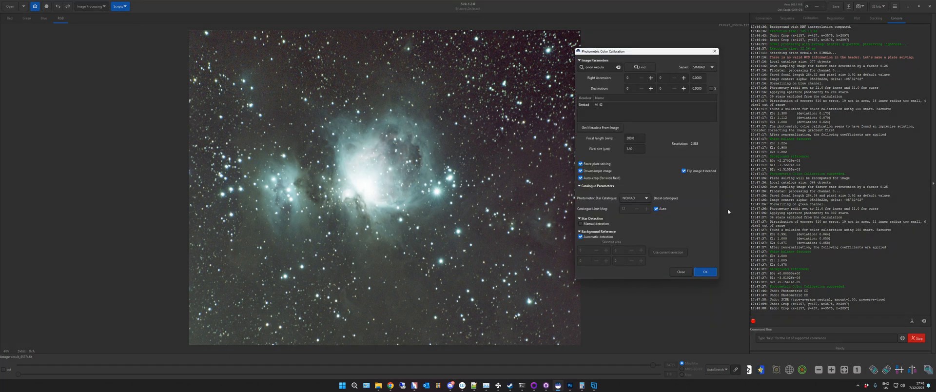
pyautogui.click(697, 275)
pyautogui.click(593, 106)
pyautogui.click(705, 273)
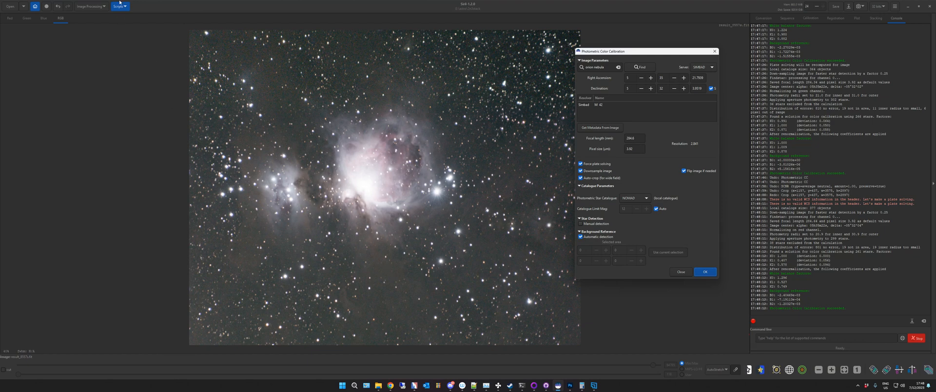
pyautogui.click(91, 5)
pyautogui.click(701, 276)
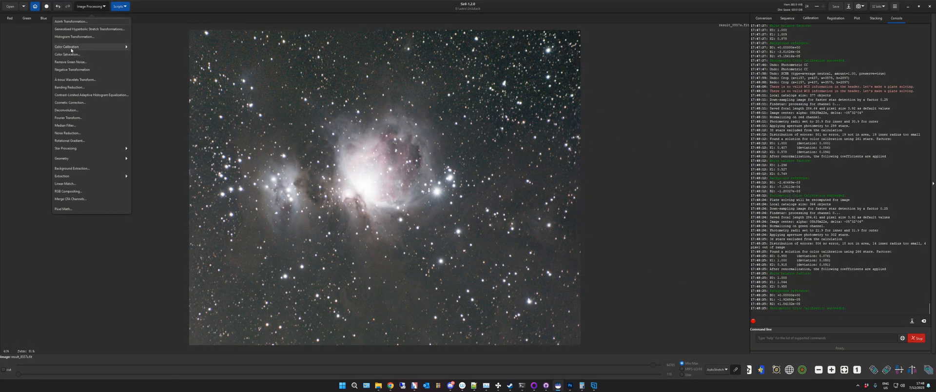
# Step: Remove green noise from the color-calibrated image with Average Neutral protection
pyautogui.click(78, 62)
pyautogui.click(510, 219)
pyautogui.click(486, 218)
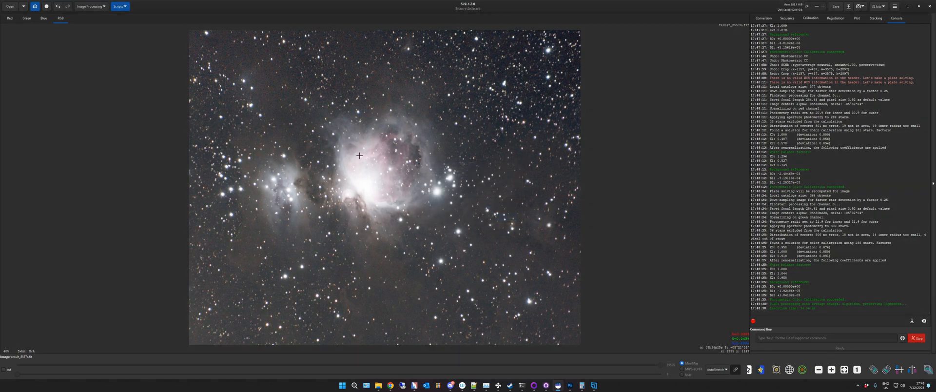
# Step: Denoise the image with Anscombe VST, salt and pepper removal and modulation 0.26, then compare by undoing and redoing it
pyautogui.click(90, 7)
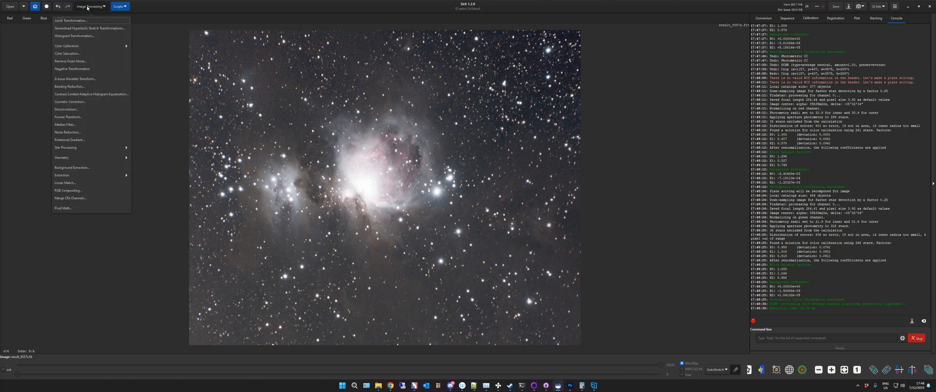
pyautogui.click(86, 137)
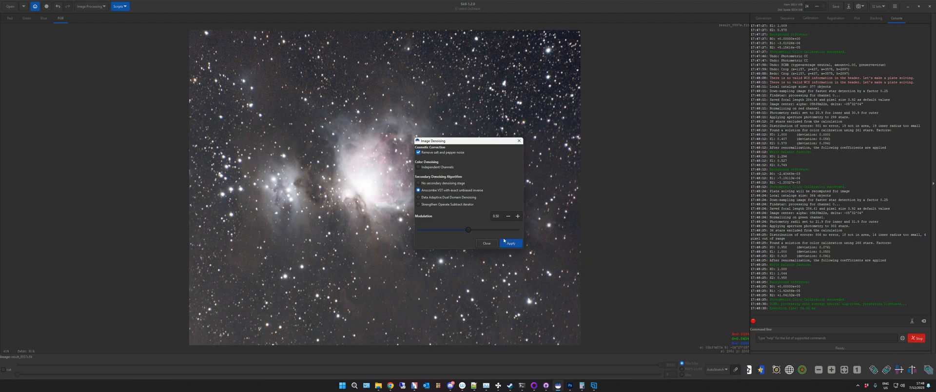
pyautogui.moveTo(470, 229); pyautogui.dragTo(447, 230)
pyautogui.click(519, 244)
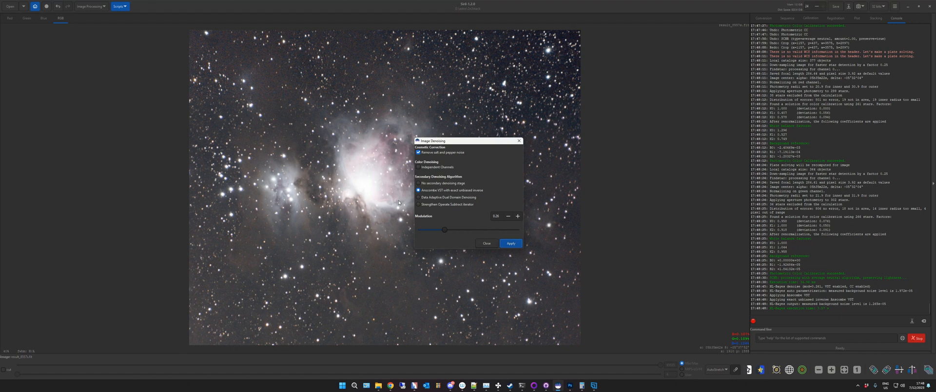
pyautogui.click(493, 244)
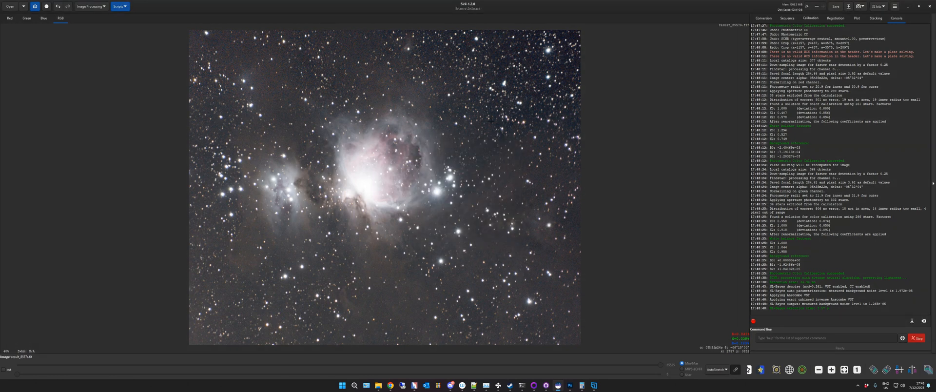
pyautogui.click(57, 7)
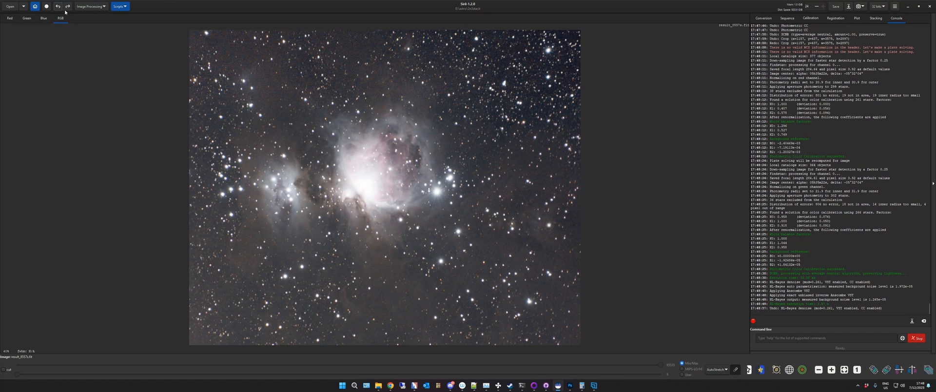
pyautogui.click(68, 7)
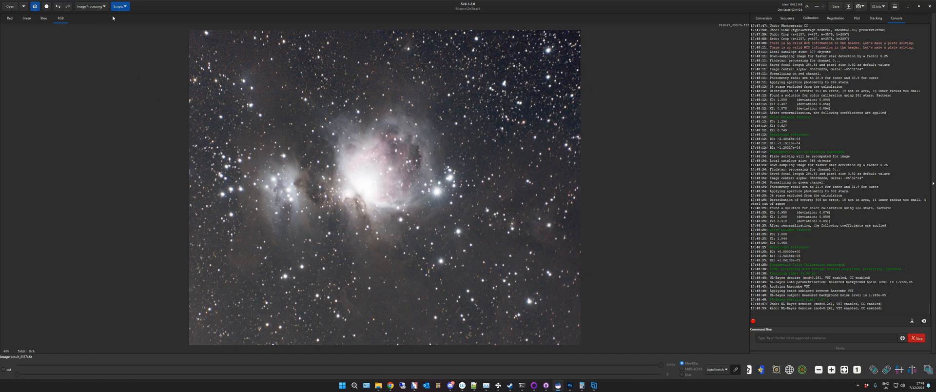
pyautogui.click(94, 7)
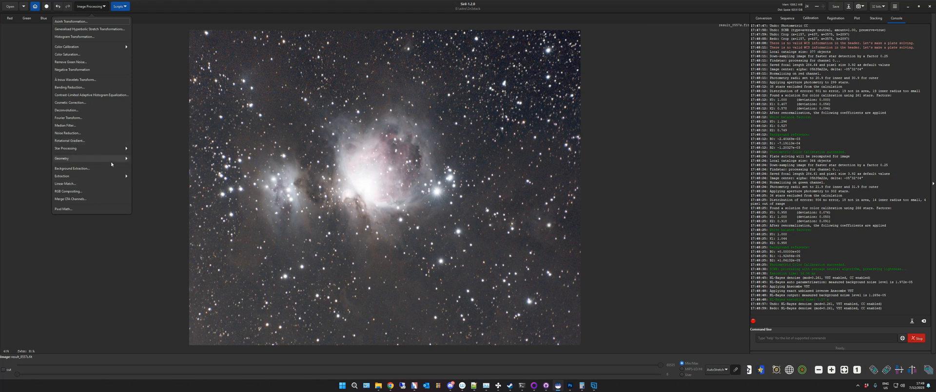
pyautogui.click(82, 149)
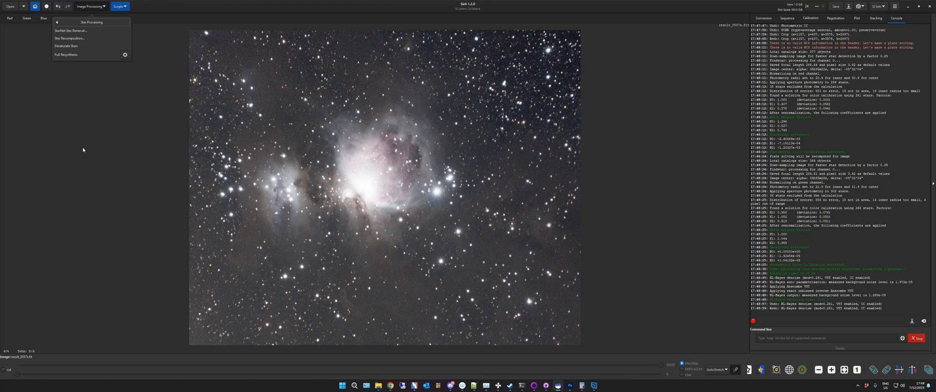
pyautogui.click(79, 30)
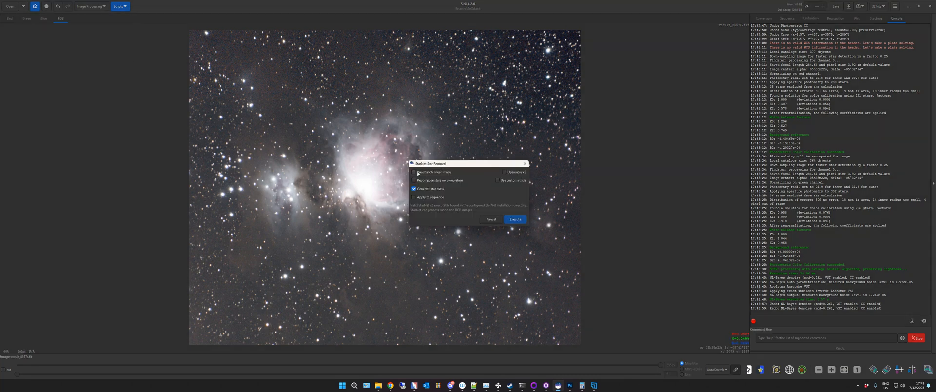
pyautogui.moveTo(444, 165); pyautogui.dragTo(389, 58)
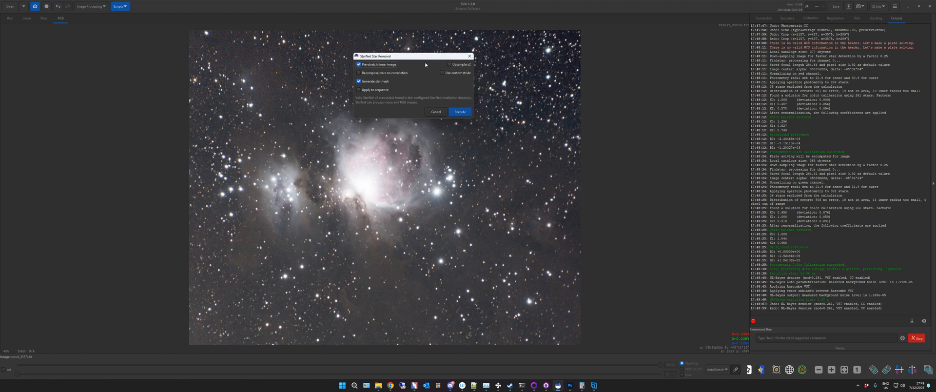
pyautogui.click(441, 114)
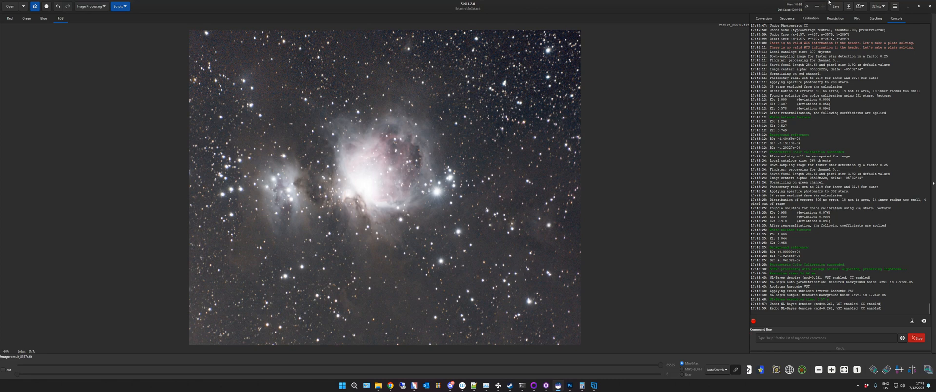
# Step: Save the processed image as Tutorial_nebula01.fit in 32-bit floating point format, accepting the non-linear viewer mode
pyautogui.click(849, 6)
pyautogui.click(338, 96)
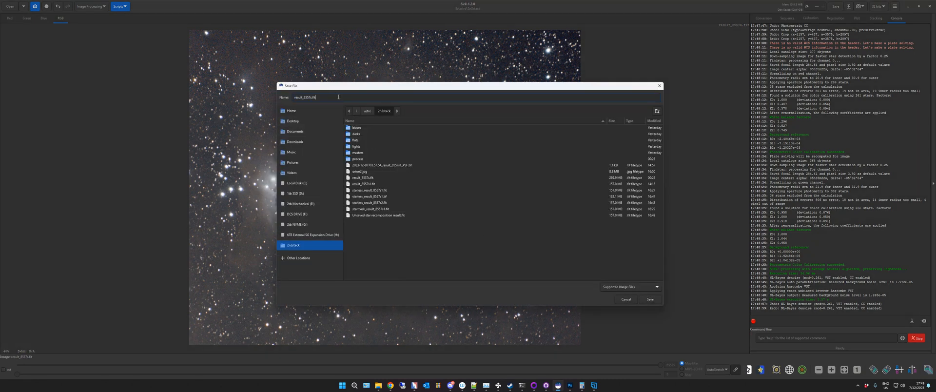
pyautogui.hotkey('ctrl', 'a')
pyautogui.write('Tutorial_nebula01.fit')
pyautogui.press('Return')
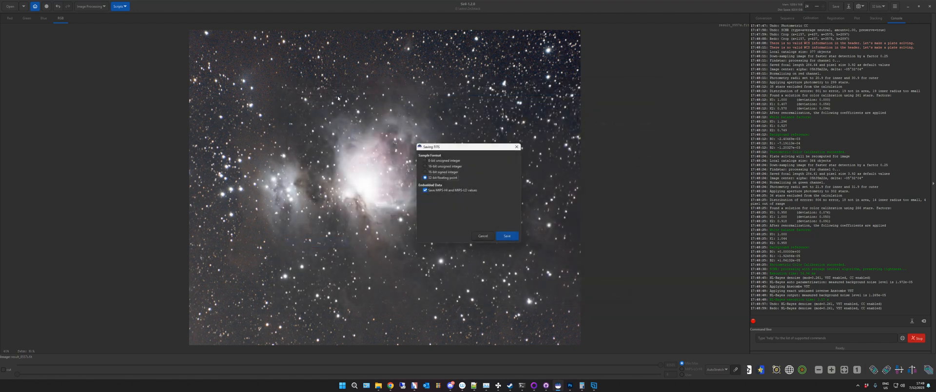
pyautogui.click(513, 236)
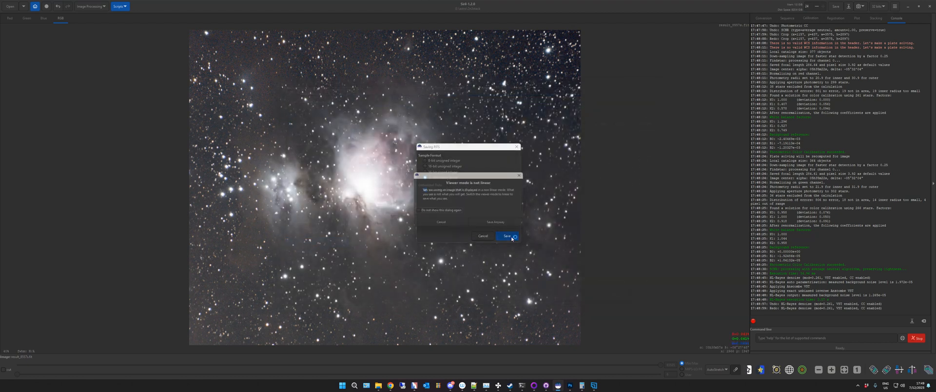
pyautogui.click(512, 225)
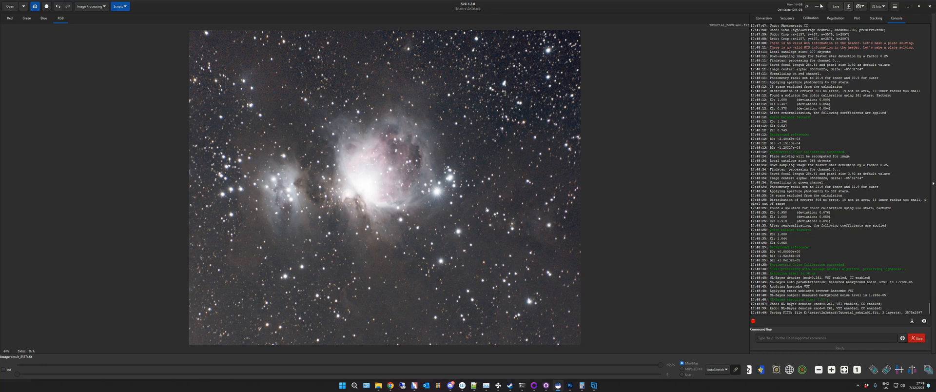
# Step: Remove the stars with StarNet, pre-stretching the linear image and generating a star mask, and switch the display to Linear
pyautogui.click(96, 5)
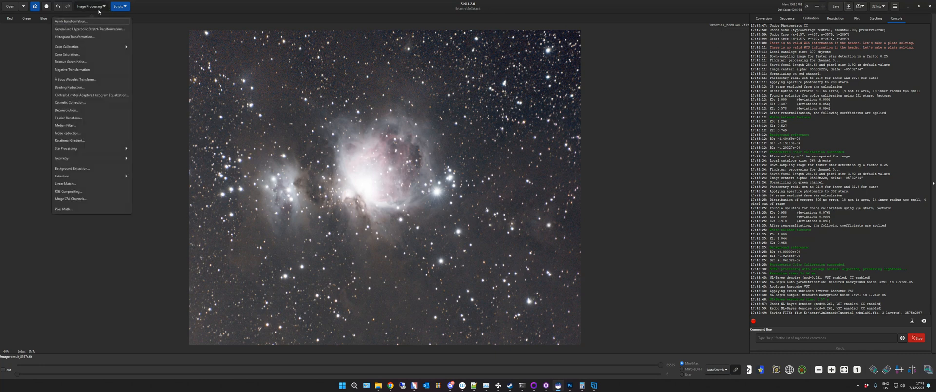
pyautogui.click(83, 146)
pyautogui.click(87, 30)
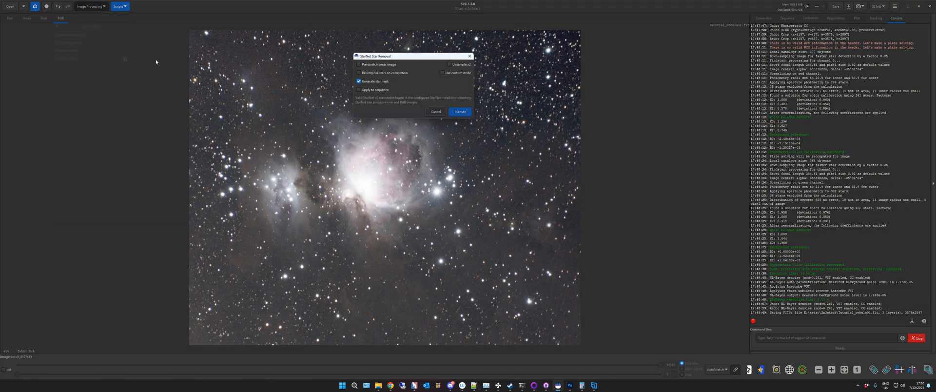
pyautogui.click(385, 66)
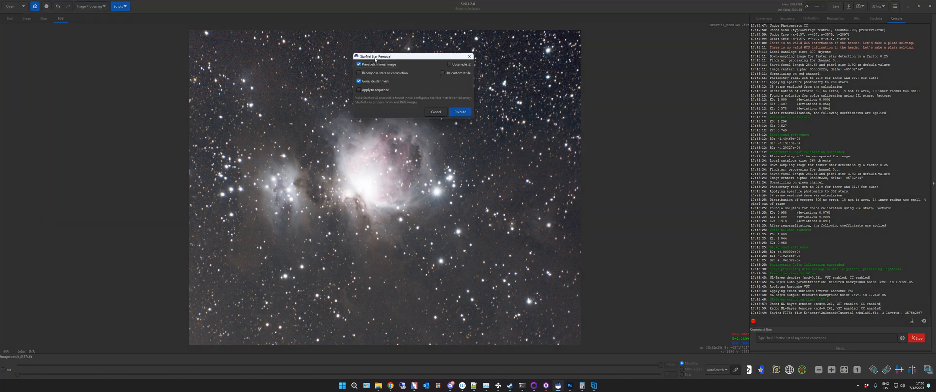
pyautogui.click(460, 112)
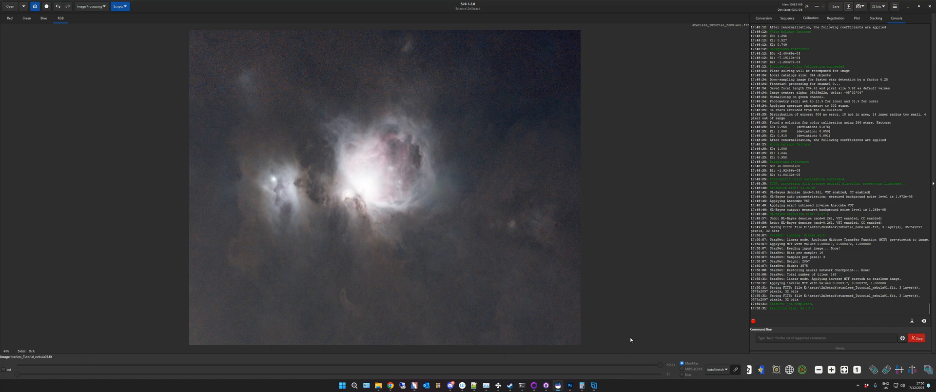
pyautogui.click(716, 369)
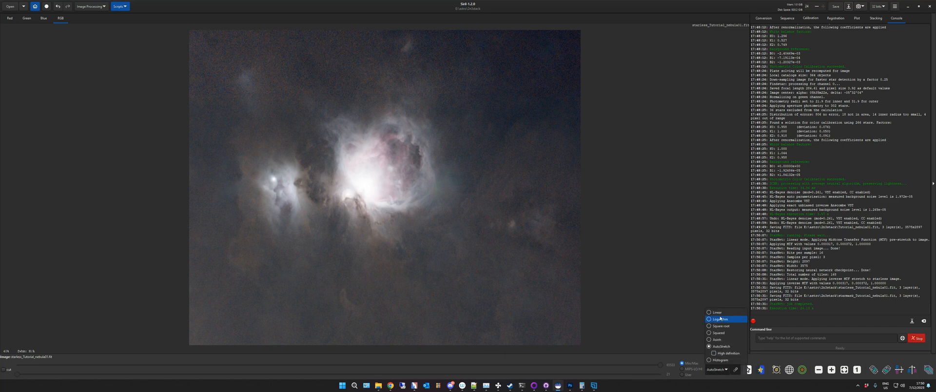
pyautogui.click(712, 312)
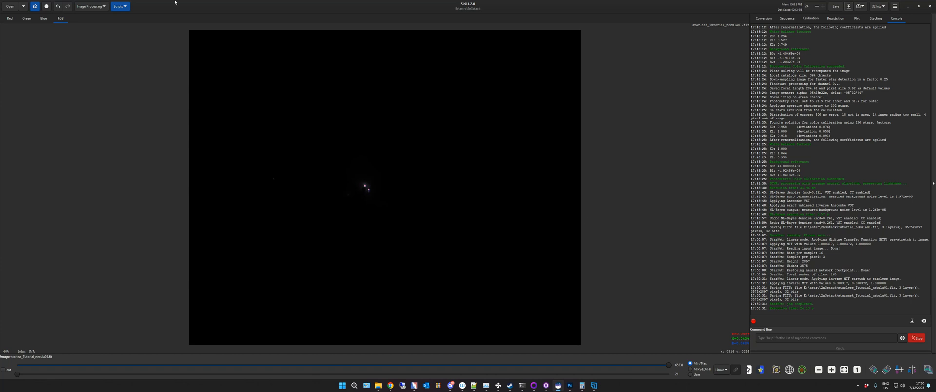
# Step: Try an automatic stretch of the starless image with Histogram Transformation, and reset it without applying
pyautogui.click(76, 7)
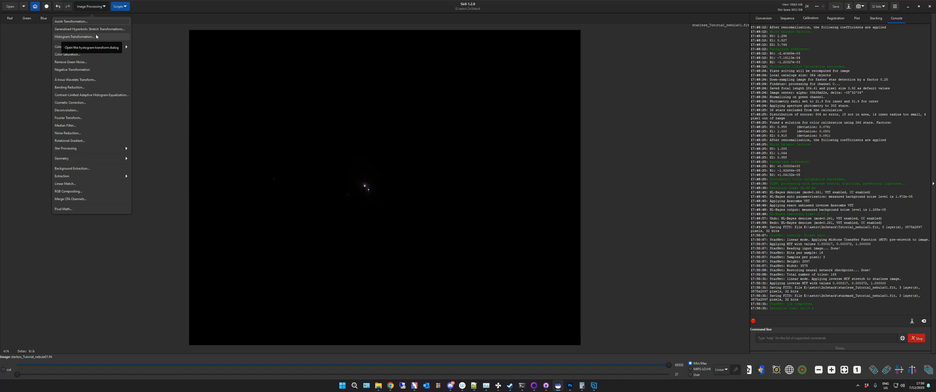
pyautogui.click(91, 36)
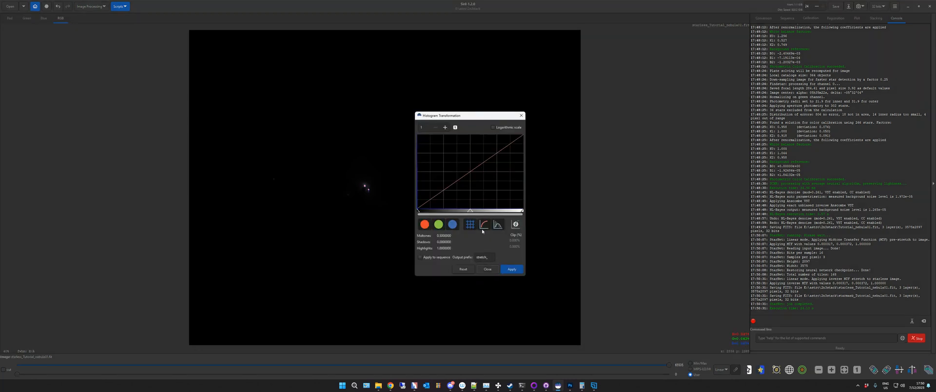
pyautogui.click(516, 224)
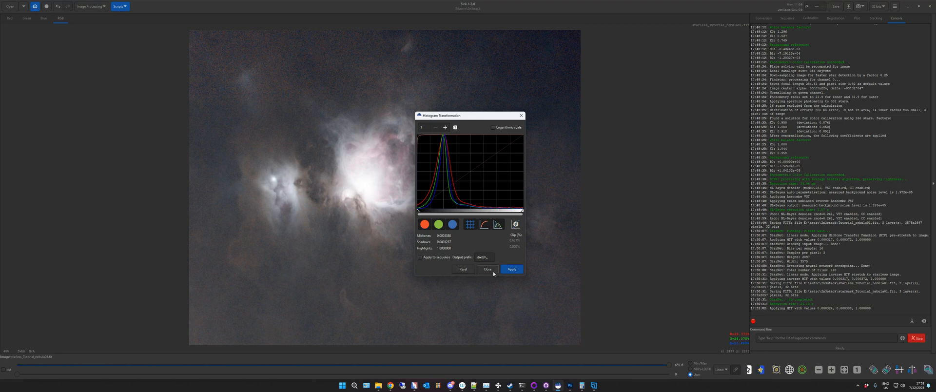
pyautogui.click(463, 269)
pyautogui.click(487, 269)
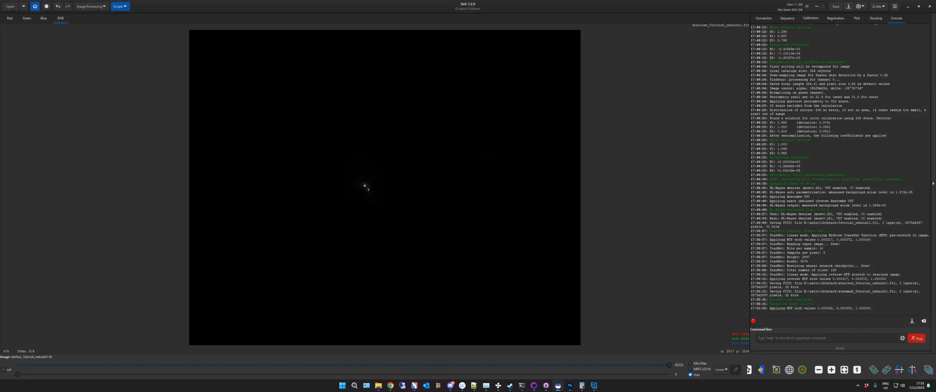
# Step: Stretch the starless image with the Generalised hyperbolic transform, human-weighted luminance and a stretch factor of about 3.6
pyautogui.click(82, 7)
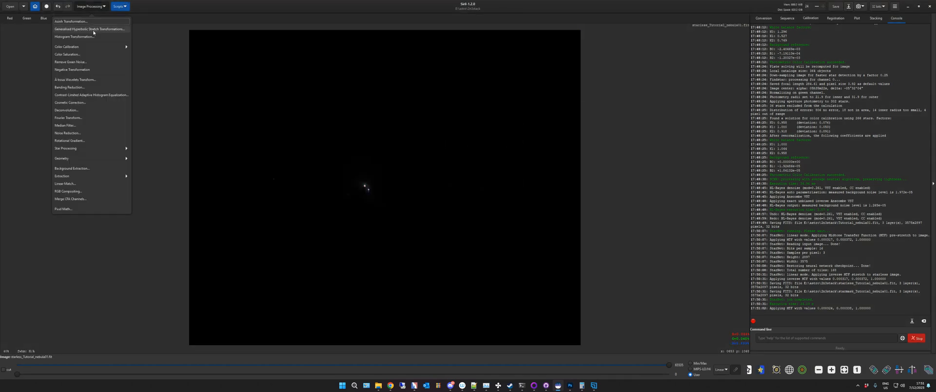
pyautogui.click(85, 30)
pyautogui.moveTo(470, 116); pyautogui.dragTo(600, 76)
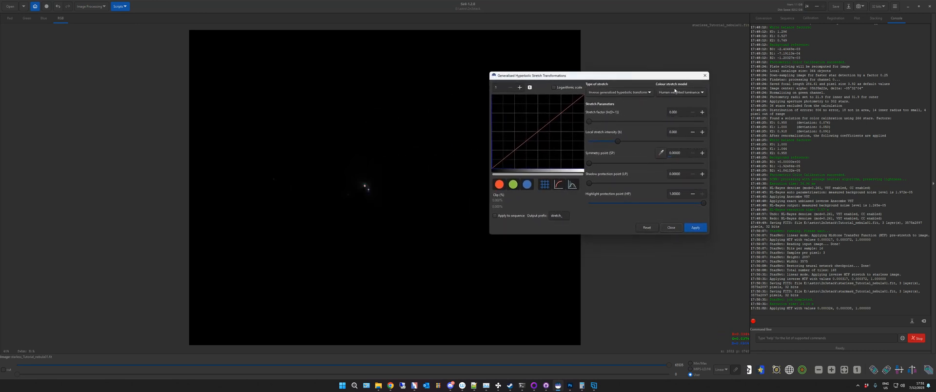
pyautogui.moveTo(590, 122)
pyautogui.mouseDown()
pyautogui.moveTo(600, 125)
pyautogui.moveTo(587, 123)
pyautogui.mouseUp()
pyautogui.click(626, 94)
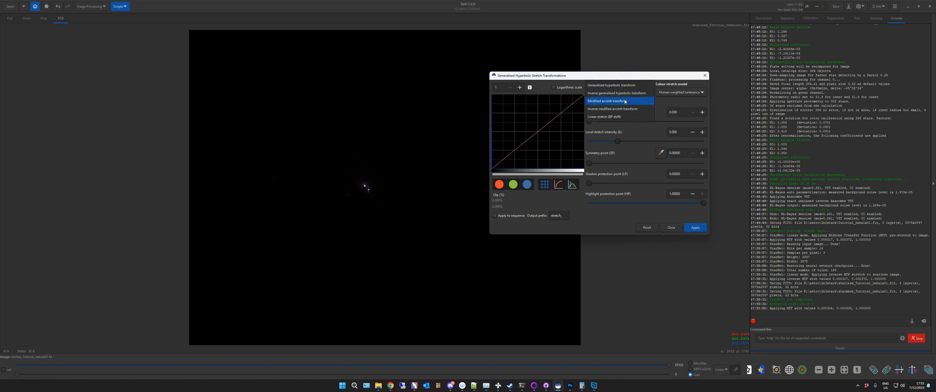
pyautogui.click(622, 86)
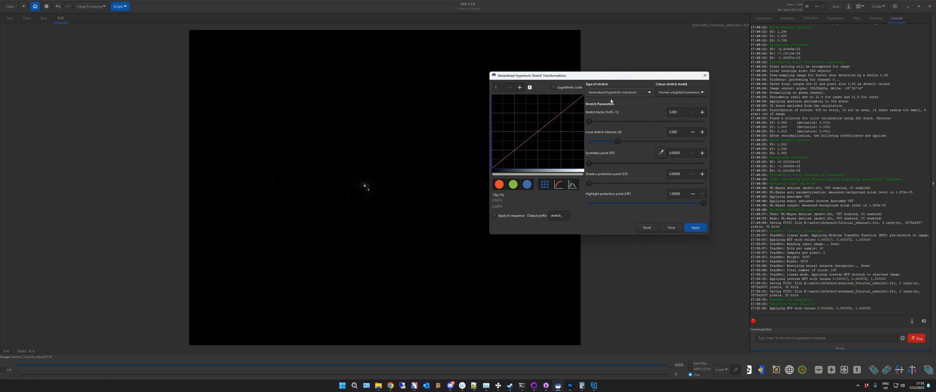
pyautogui.moveTo(589, 123); pyautogui.dragTo(632, 125)
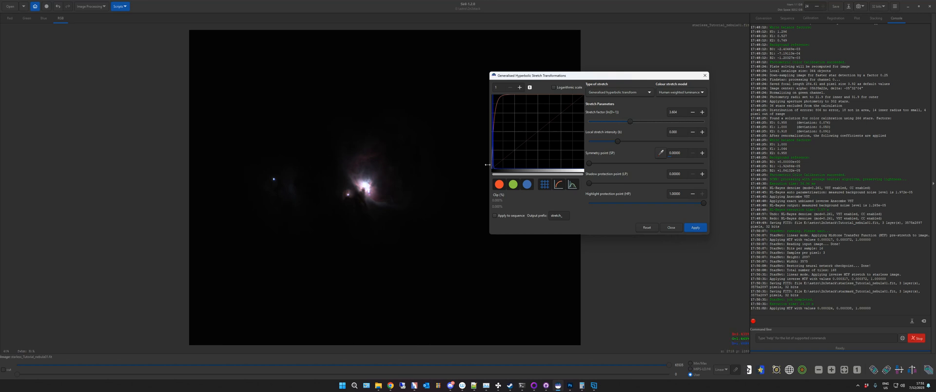
pyautogui.click(695, 228)
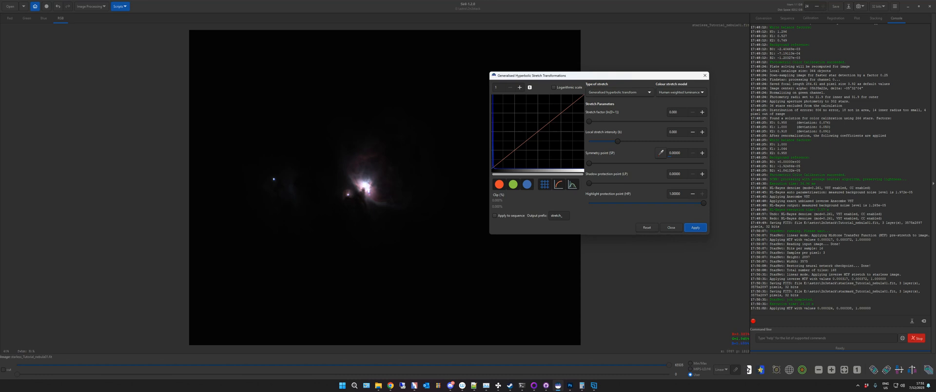
# Step: Pick the symmetry point from a small area beside the smaller nebula and apply a second hyperbolic stretch with factor about 1.83
pyautogui.moveTo(266, 183); pyautogui.dragTo(342, 210)
pyautogui.click(661, 152)
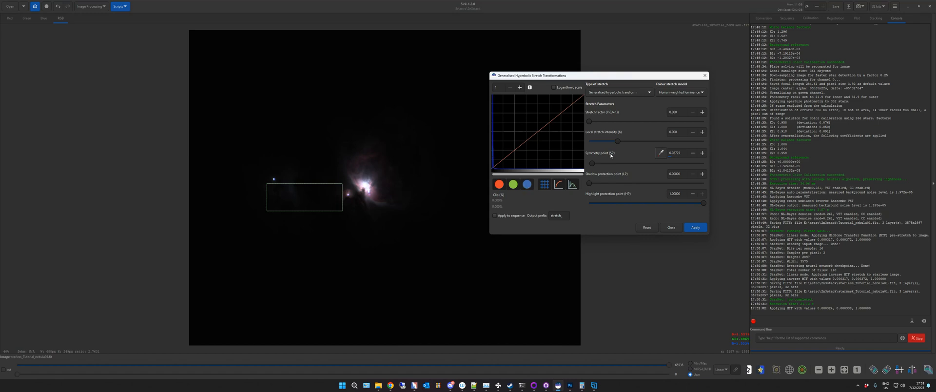
pyautogui.moveTo(280, 180); pyautogui.dragTo(297, 206)
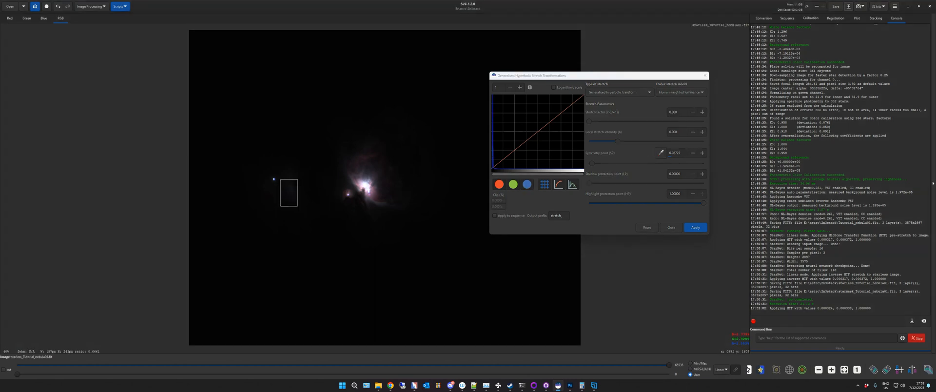
pyautogui.click(659, 157)
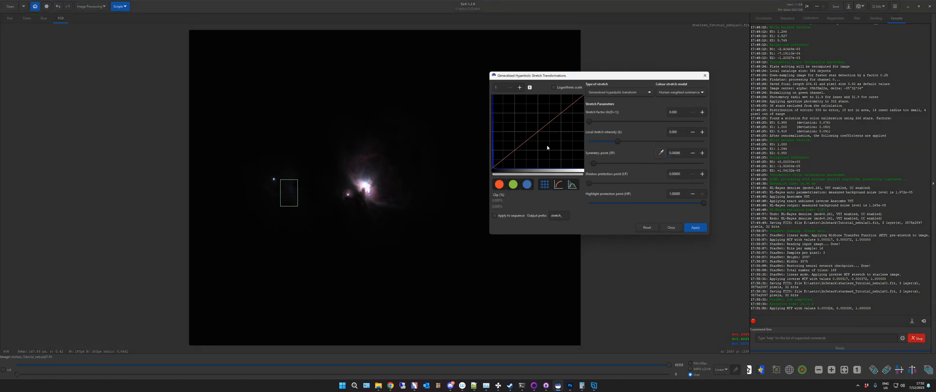
pyautogui.moveTo(590, 122); pyautogui.dragTo(611, 125)
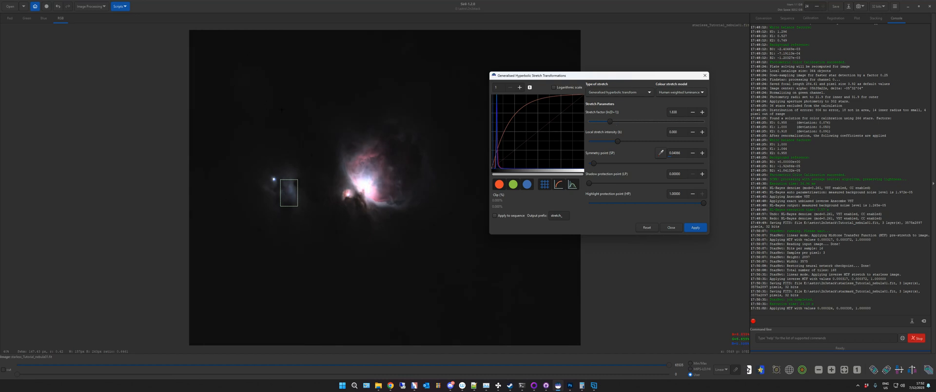
pyautogui.click(696, 228)
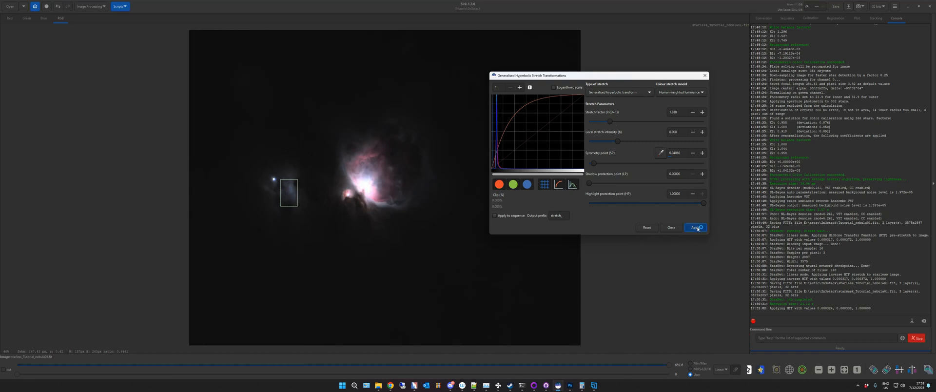
pyautogui.click(669, 227)
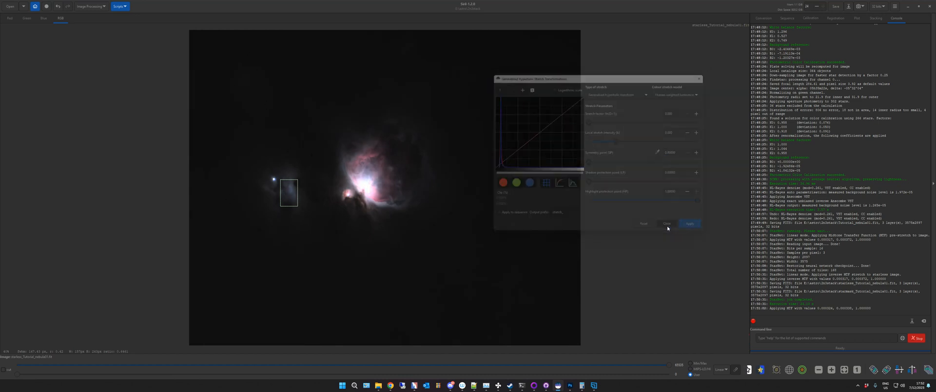
# Step: Start a Histogram Transformation on the starless image, lowering the midtones to about 0.20 and raising the shadows to about 0.03
pyautogui.click(88, 7)
pyautogui.click(83, 38)
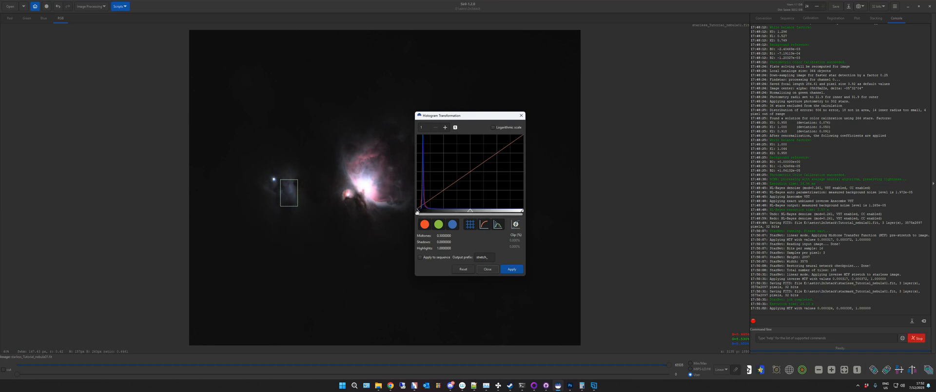
pyautogui.moveTo(471, 210); pyautogui.dragTo(438, 210)
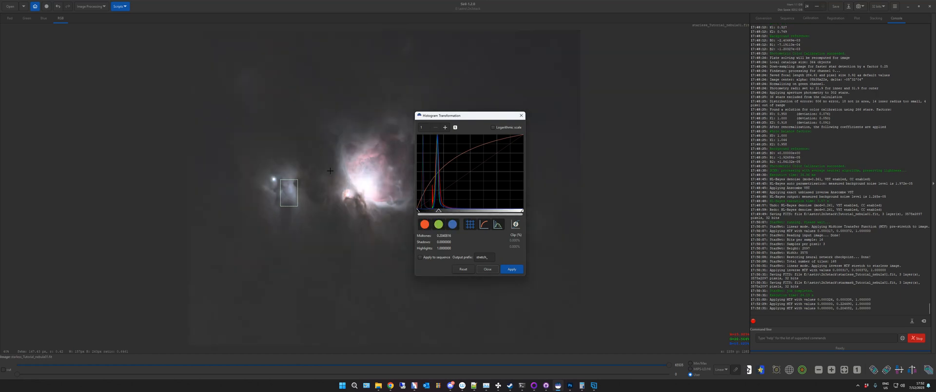
pyautogui.moveTo(418, 210); pyautogui.dragTo(420, 211)
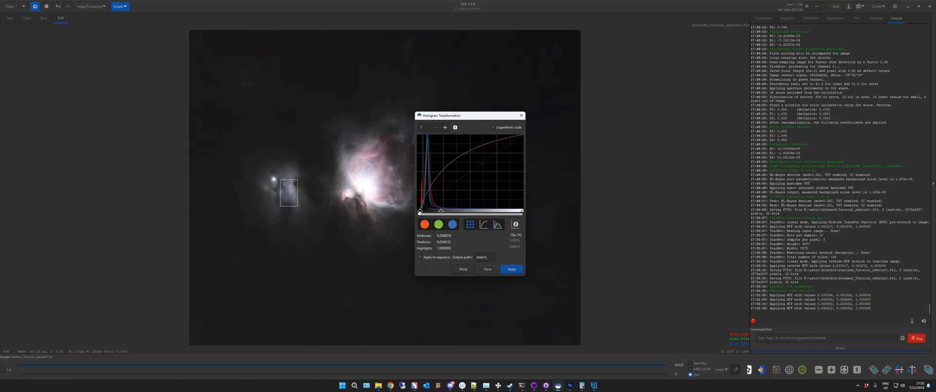
pyautogui.moveTo(420, 211); pyautogui.dragTo(421, 210)
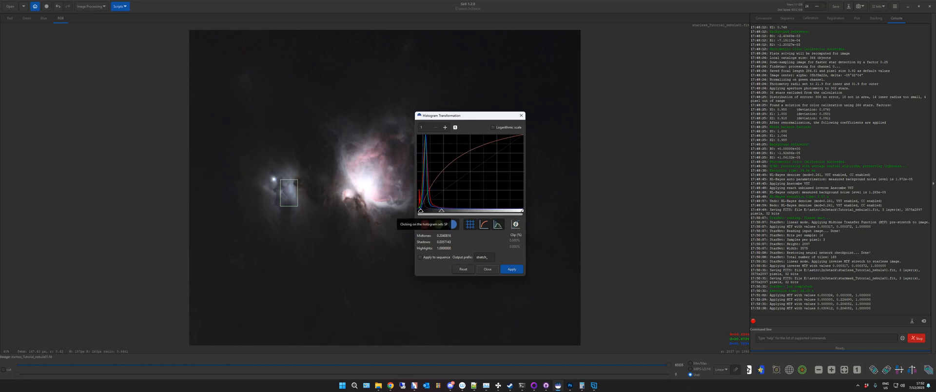
pyautogui.moveTo(421, 211); pyautogui.dragTo(420, 211)
# Step: Fine-tune the shadows of the histogram stretch to about 0.033 in a magnified view of the histogram
pyautogui.doubleClick(446, 127)
pyautogui.tripleClick(446, 128)
pyautogui.tripleClick(445, 128)
pyautogui.doubleClick(446, 127)
pyautogui.moveTo(454, 211); pyautogui.dragTo(454, 210)
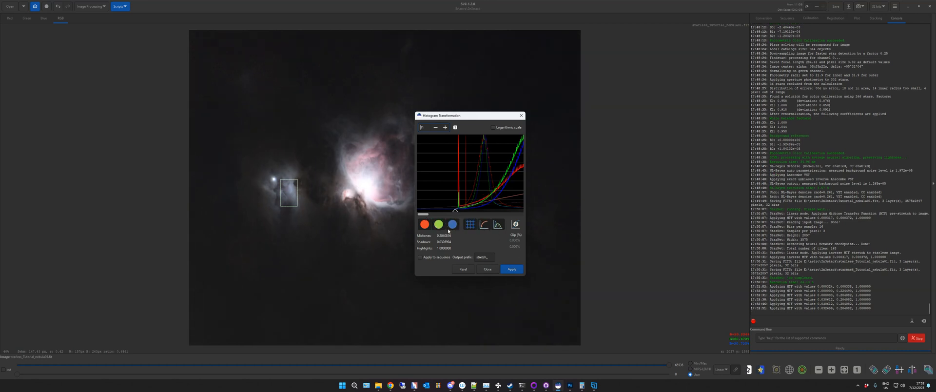
# Step: Lower the midtones to about 0.13 and apply the histogram stretch to the starless image
pyautogui.moveTo(423, 214); pyautogui.dragTo(439, 220)
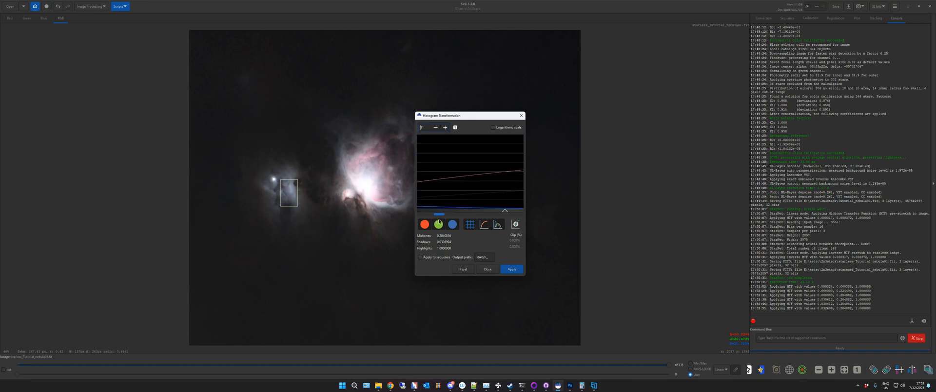
pyautogui.click(436, 129)
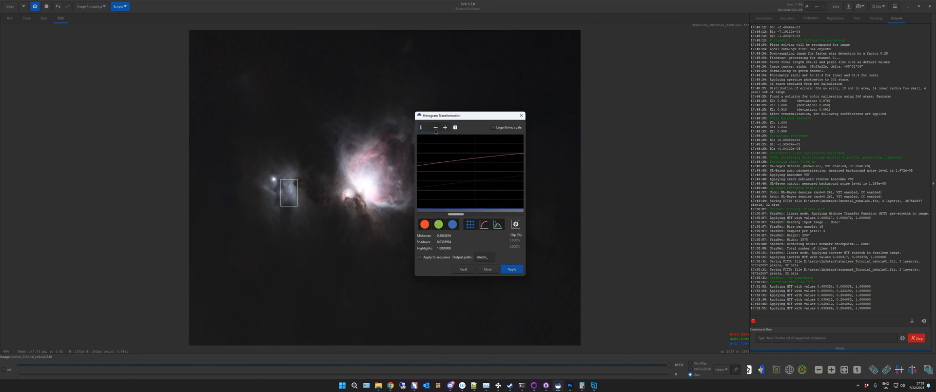
pyautogui.moveTo(461, 215); pyautogui.dragTo(442, 215)
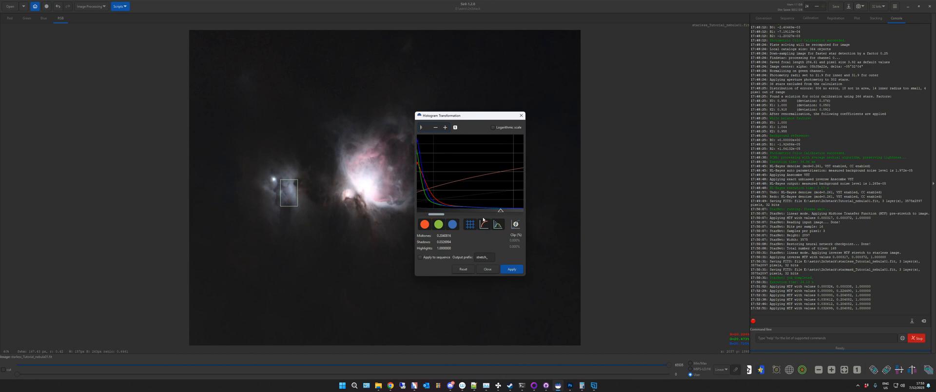
pyautogui.moveTo(502, 211); pyautogui.dragTo(456, 211)
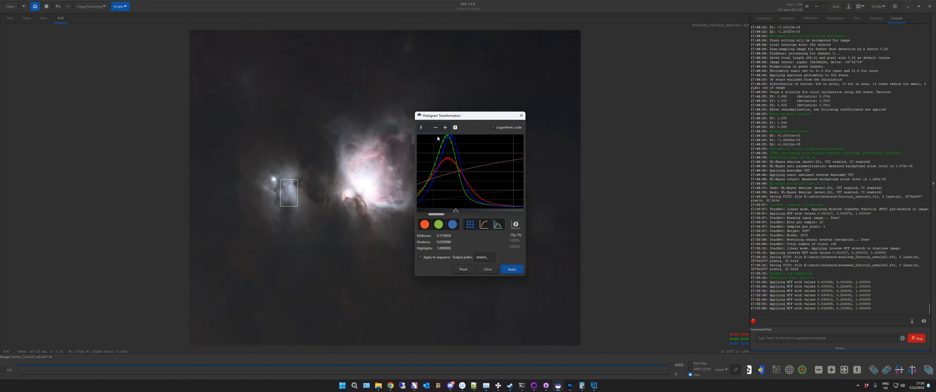
pyautogui.click(435, 128)
pyautogui.click(436, 128)
pyautogui.click(436, 128)
pyautogui.moveTo(457, 215); pyautogui.dragTo(433, 217)
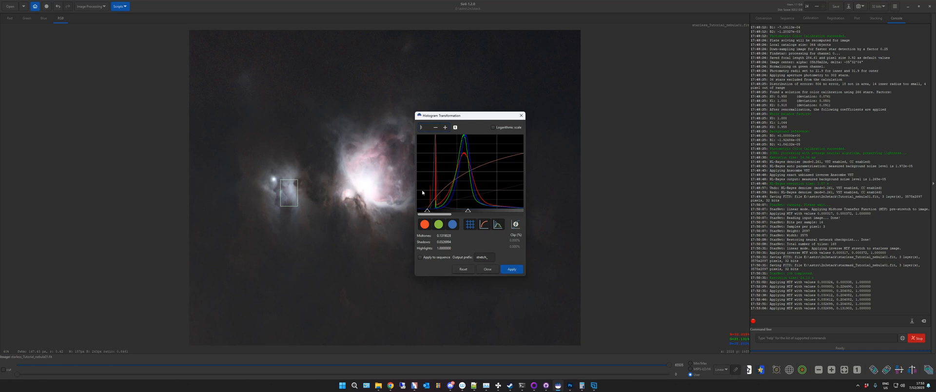
pyautogui.click(503, 268)
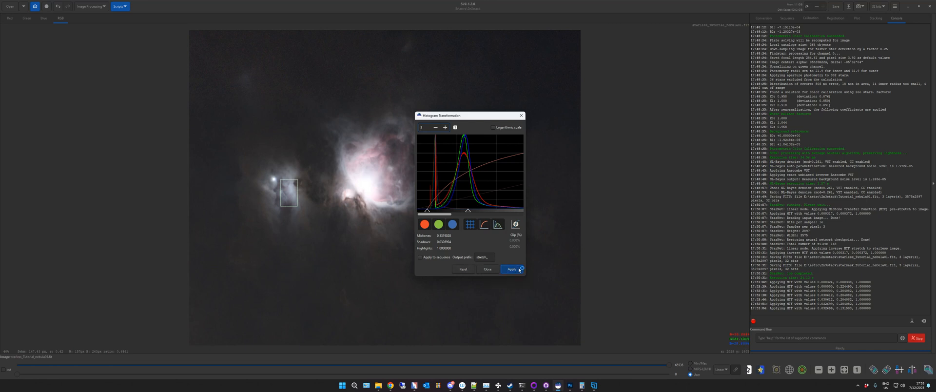
pyautogui.click(487, 267)
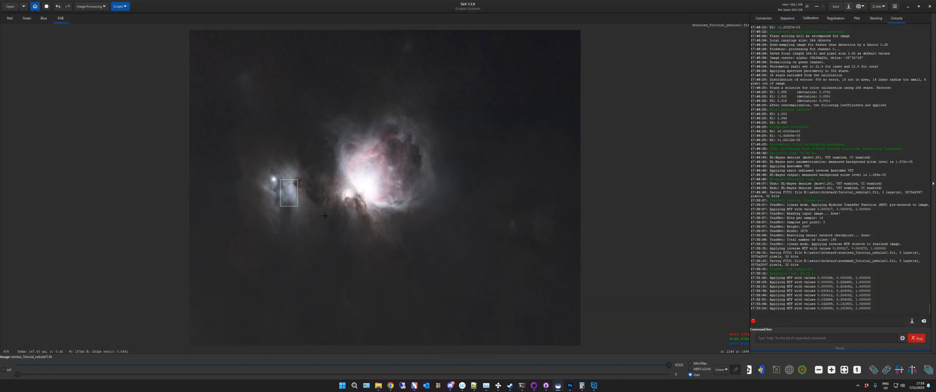
# Step: Save the stretched starless image as a new FITS file named starless_Tutorial_nebula02.fit in the same folder
pyautogui.click(294, 253)
pyautogui.click(849, 7)
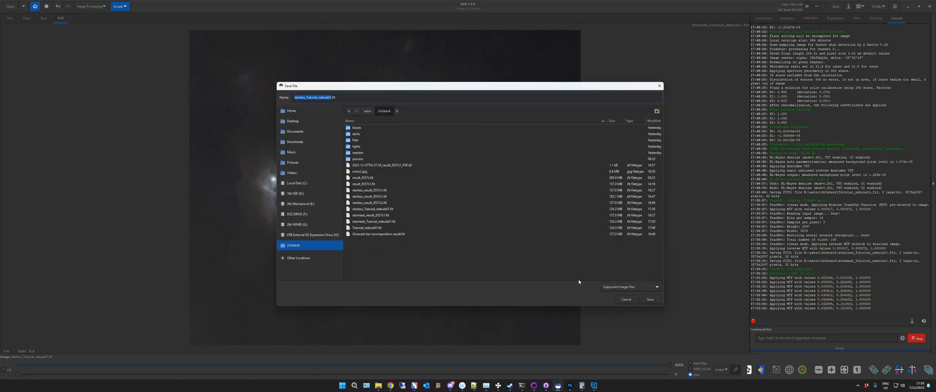
pyautogui.click(621, 290)
pyautogui.click(652, 290)
pyautogui.click(328, 97)
pyautogui.press('Return')
pyautogui.click(511, 240)
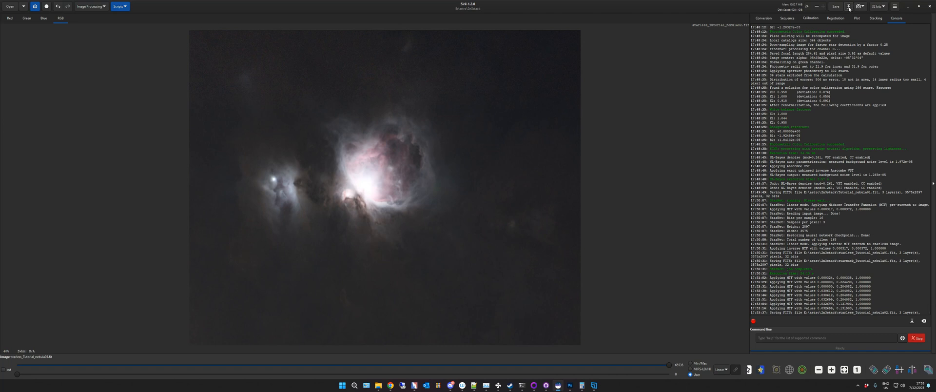
# Step: Export the starless image as the TIFF file starless_Tutorial_nebula02.tif, 16-bit unsigned integer without compression
pyautogui.click(849, 6)
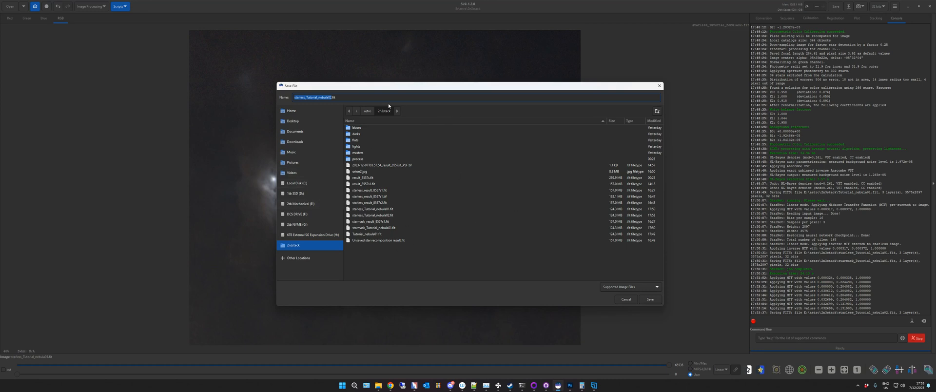
pyautogui.click(630, 287)
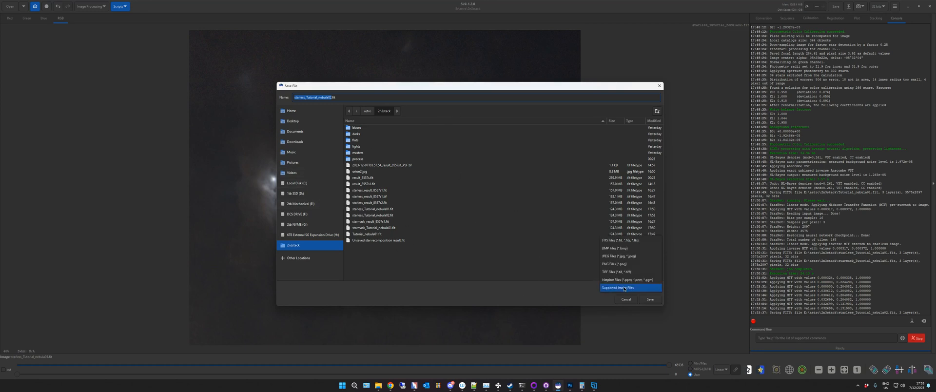
pyautogui.click(615, 272)
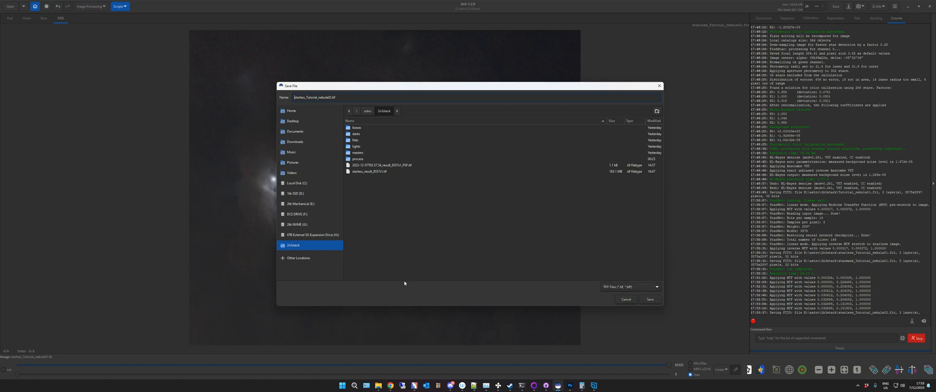
pyautogui.click(653, 303)
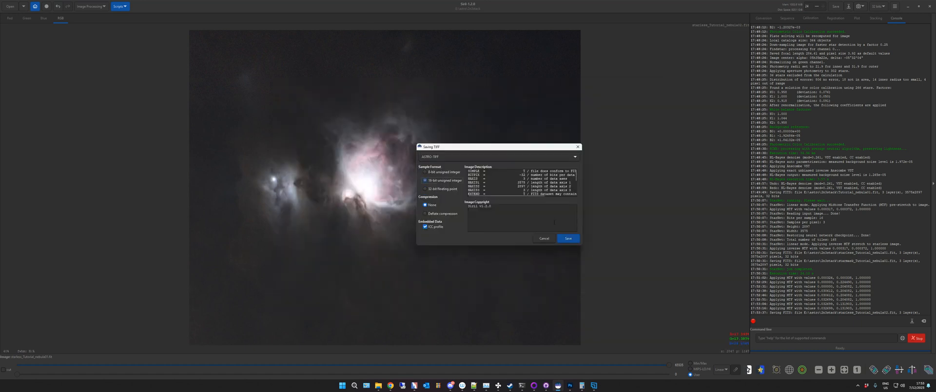
pyautogui.click(577, 238)
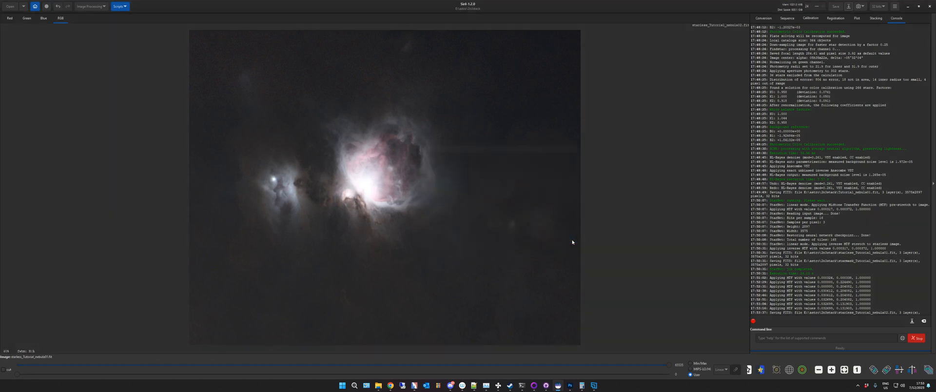
# Step: Switch to Photoshop, close the old Orion image and open starless_Tutorial_nebula02.tif in a maximised window
pyautogui.click(573, 388)
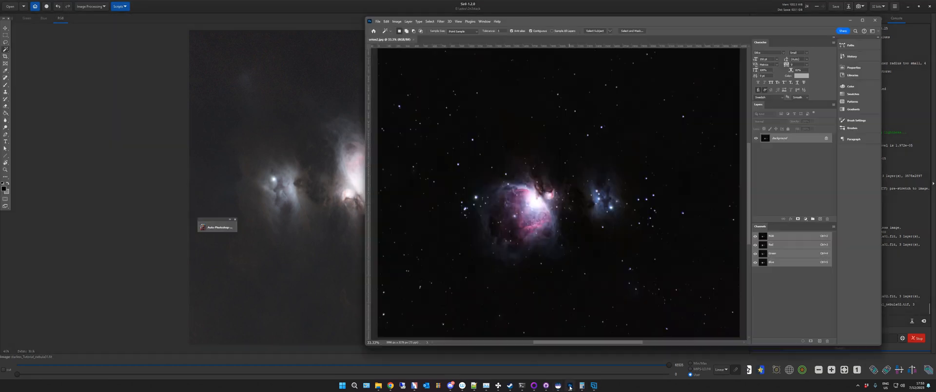
pyautogui.click(414, 40)
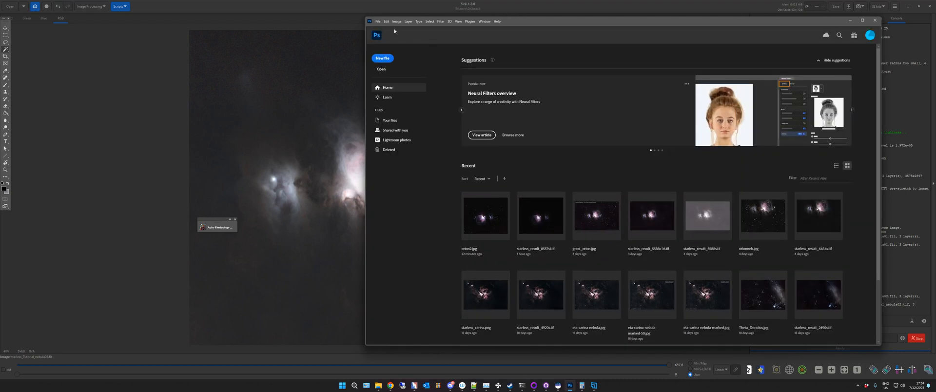
pyautogui.click(378, 22)
pyautogui.click(388, 35)
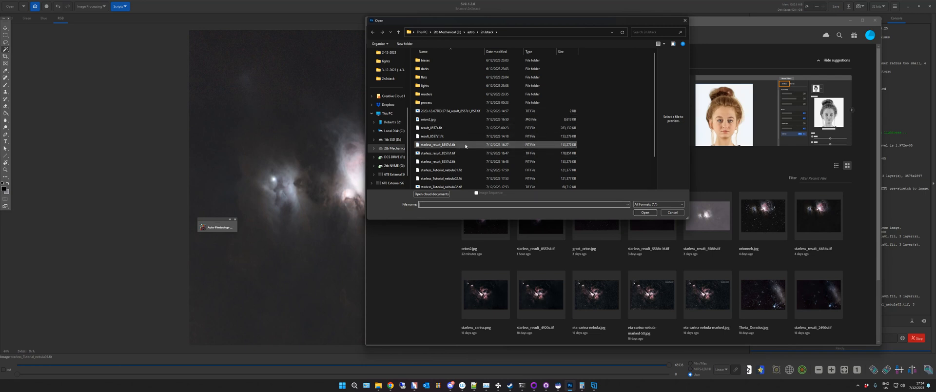
pyautogui.scroll(-2, 460, 121)
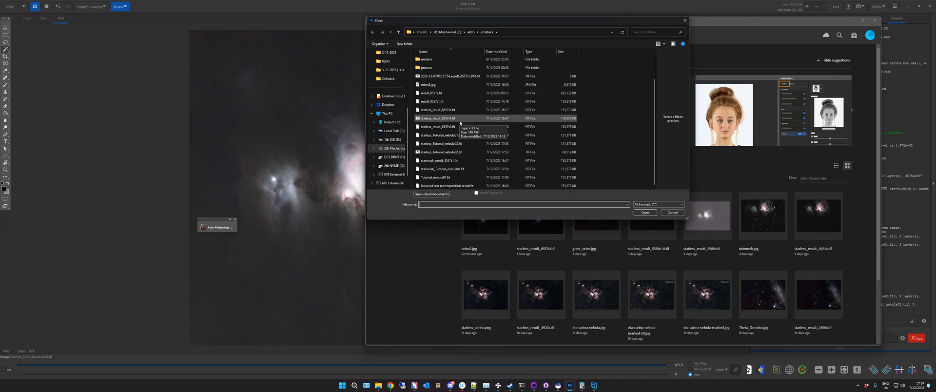
pyautogui.rightClick(449, 152)
pyautogui.click(464, 143)
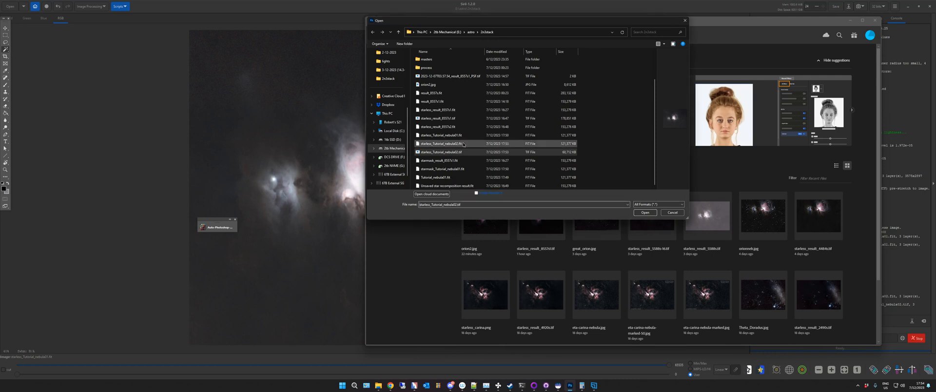
pyautogui.click(467, 154)
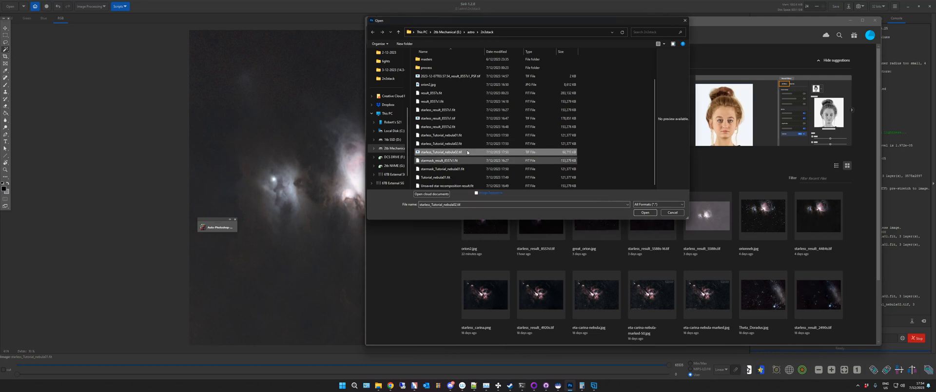
pyautogui.click(655, 216)
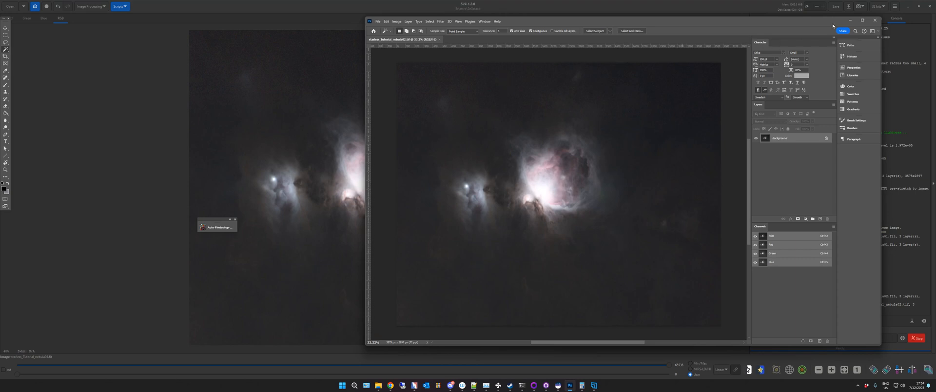
pyautogui.click(862, 21)
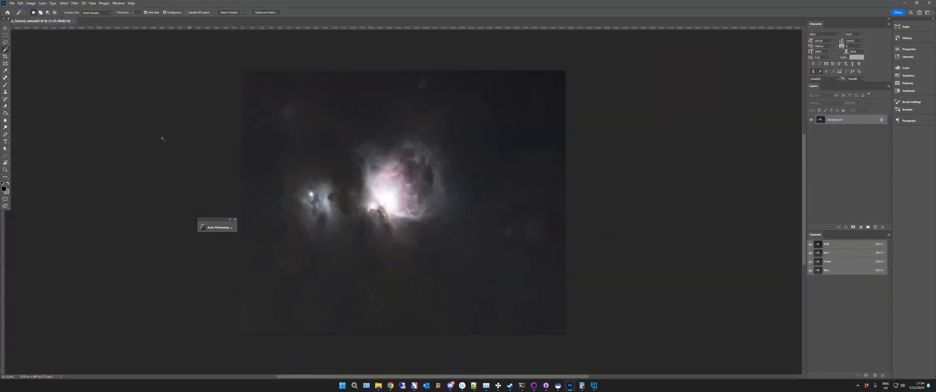
# Step: Apply a Levels adjustment to the starless image with the RGB black input level raised to about 10
pyautogui.click(31, 3)
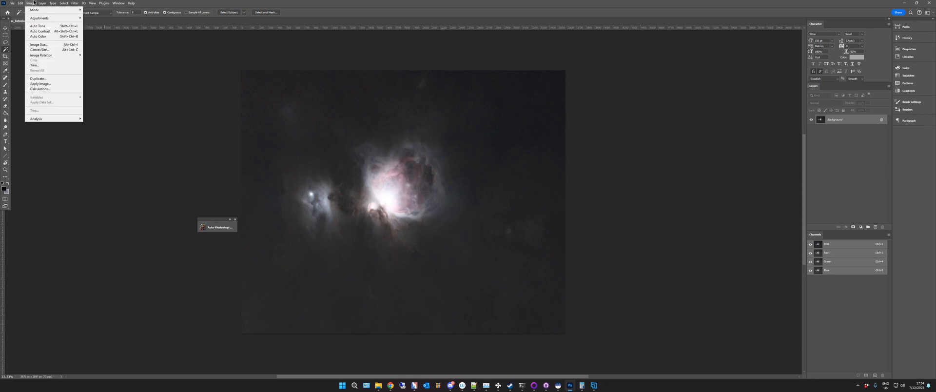
pyautogui.moveTo(40, 20)
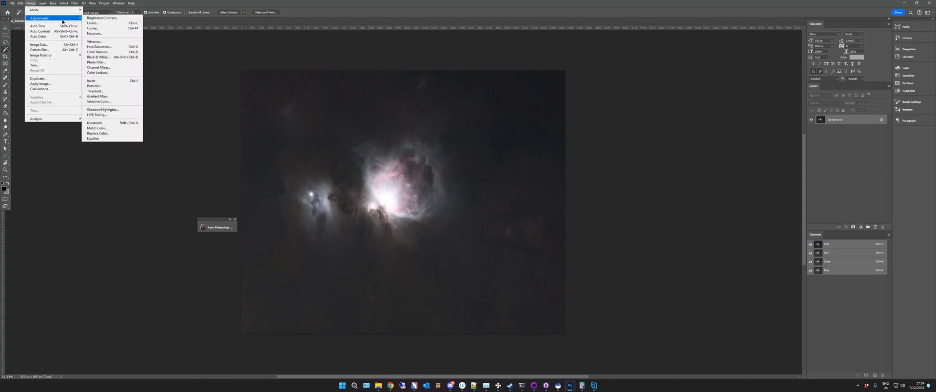
pyautogui.click(119, 24)
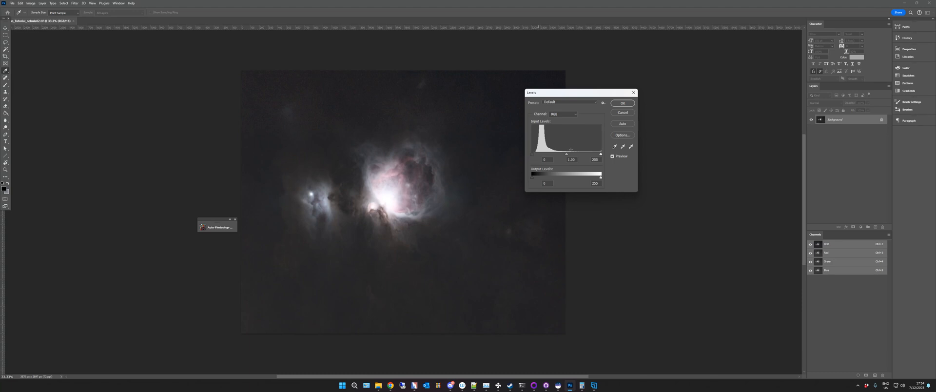
pyautogui.moveTo(533, 157); pyautogui.dragTo(537, 156)
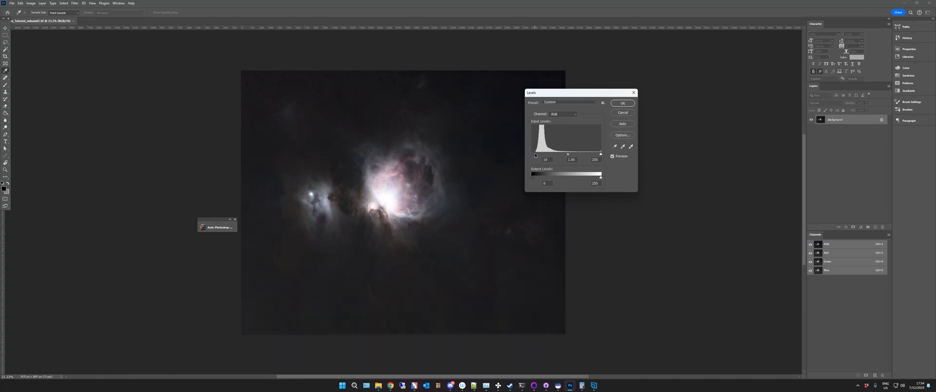
pyautogui.click(535, 155)
pyautogui.click(620, 104)
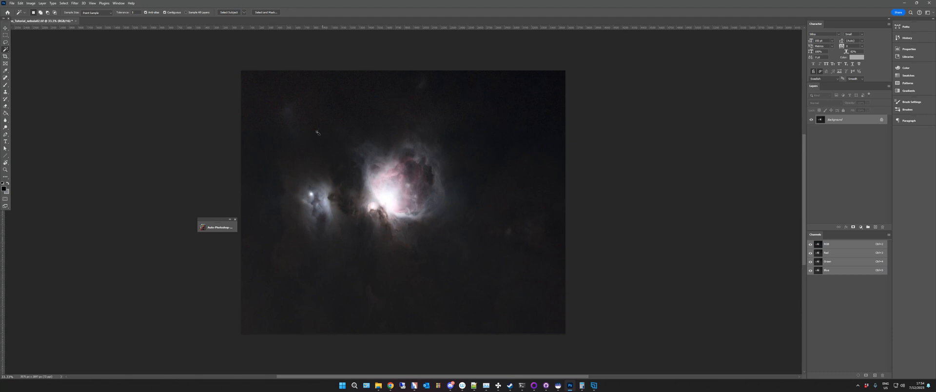
# Step: Start the Camera Raw Filter on the starless image and show its Basic adjustments
pyautogui.click(64, 3)
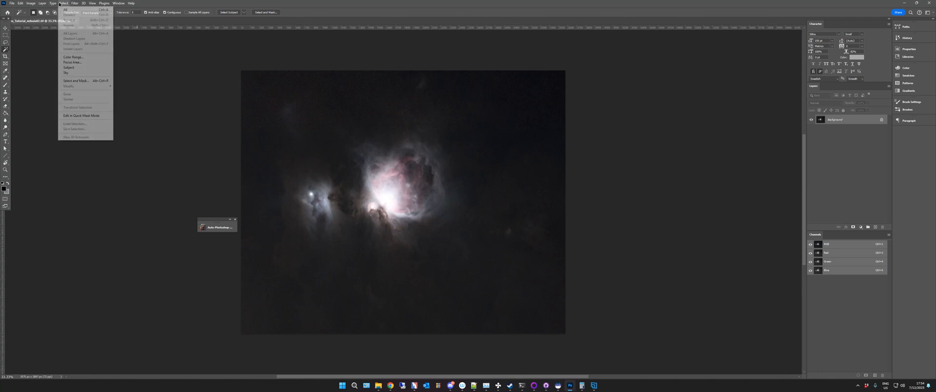
pyautogui.moveTo(75, 3)
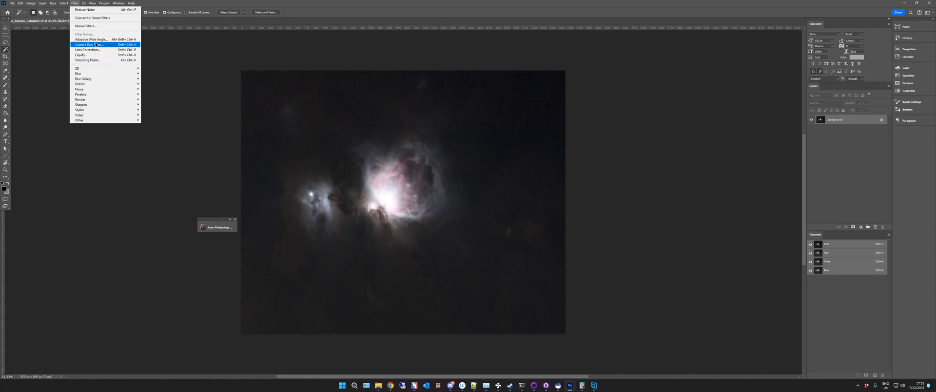
pyautogui.click(203, 104)
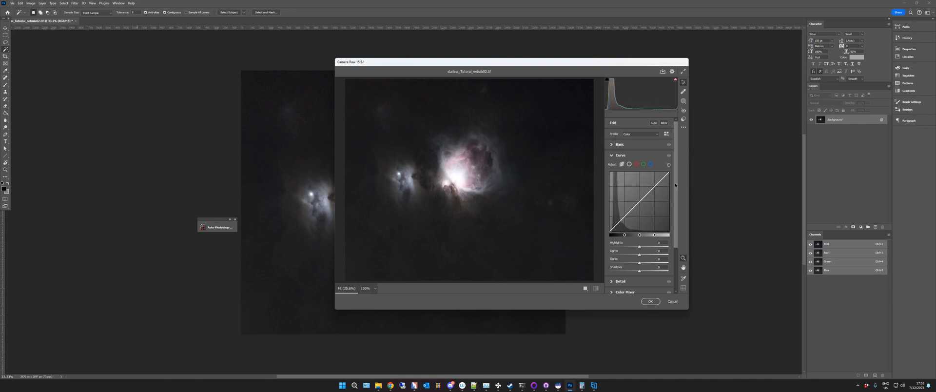
pyautogui.click(618, 145)
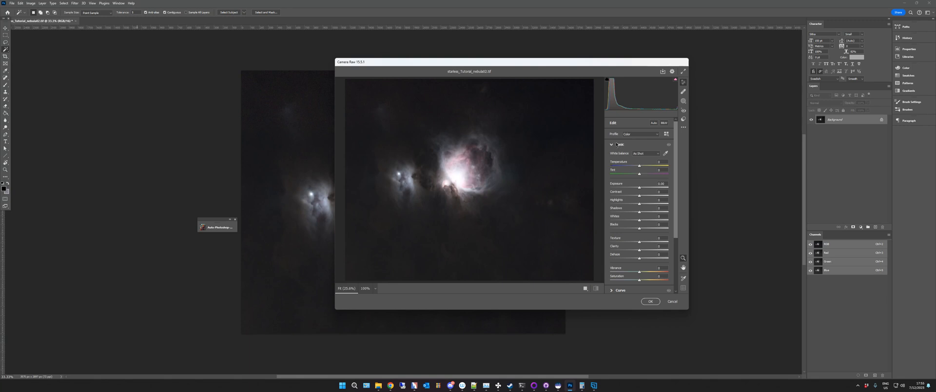
pyautogui.click(616, 146)
pyautogui.click(622, 155)
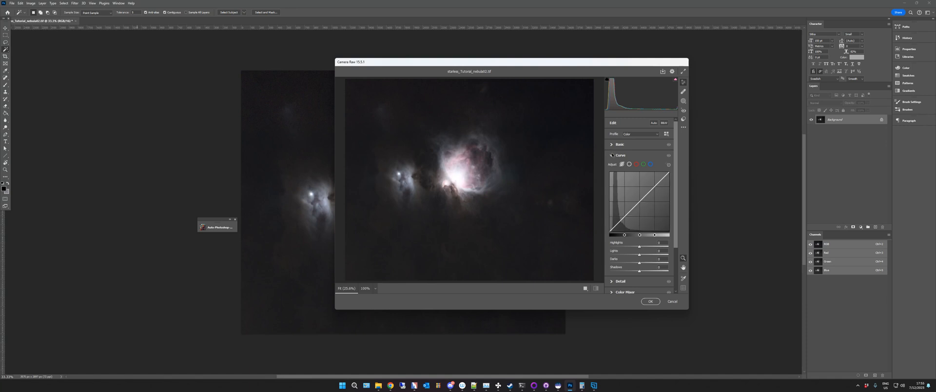
pyautogui.click(615, 144)
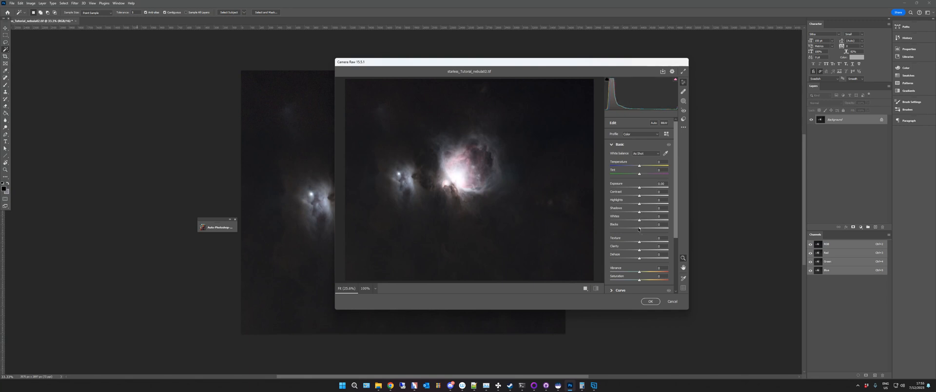
# Step: Lower the Blacks to about -14 and the Whites to about -34 in the Camera Raw filter
pyautogui.moveTo(642, 231); pyautogui.dragTo(636, 231)
pyautogui.moveTo(637, 221); pyautogui.dragTo(629, 221)
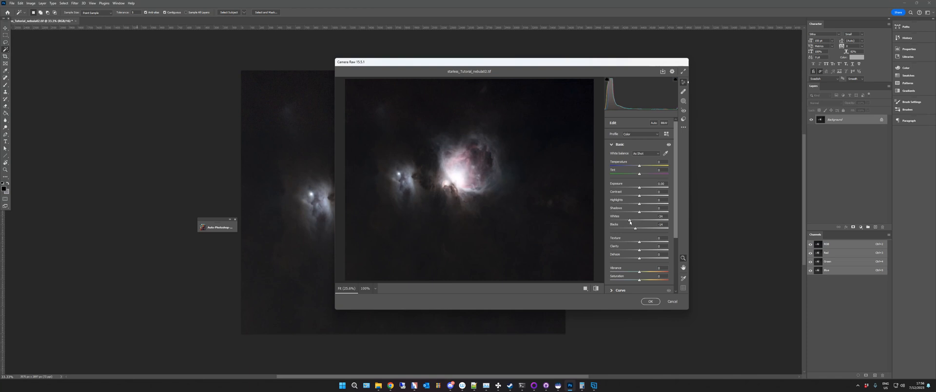
pyautogui.moveTo(630, 222); pyautogui.dragTo(630, 221)
# Step: Balance the nebula's tones with Highlights at about -22, Shadows at about +8 and Contrast at about +35
pyautogui.moveTo(640, 205)
pyautogui.mouseDown()
pyautogui.moveTo(620, 207)
pyautogui.moveTo(650, 212)
pyautogui.moveTo(640, 212)
pyautogui.mouseUp()
pyautogui.moveTo(639, 213)
pyautogui.mouseDown()
pyautogui.moveTo(631, 213)
pyautogui.moveTo(668, 208)
pyautogui.moveTo(633, 208)
pyautogui.mouseUp()
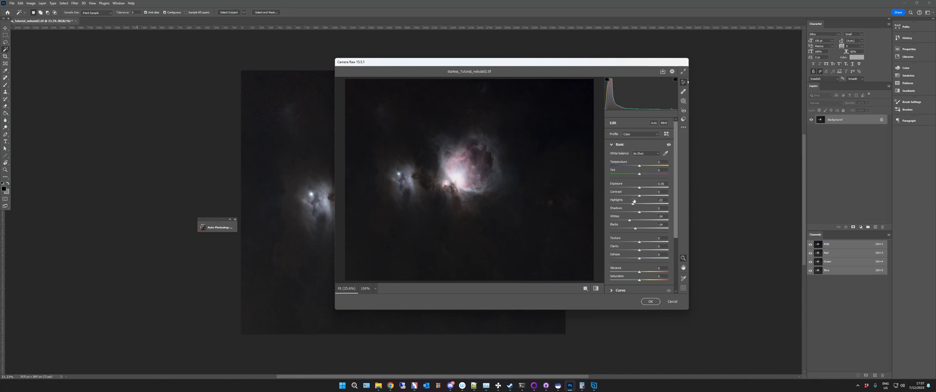
pyautogui.moveTo(641, 213); pyautogui.dragTo(642, 213)
pyautogui.moveTo(636, 213); pyautogui.dragTo(641, 213)
pyautogui.moveTo(640, 197); pyautogui.dragTo(649, 198)
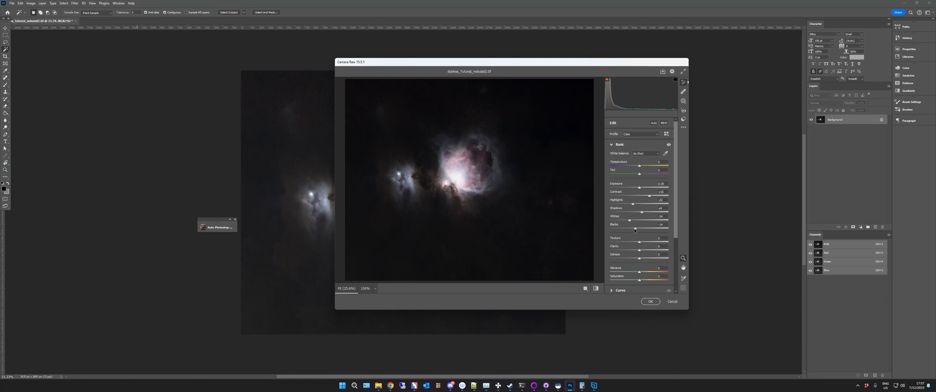
# Step: Readjust the tonal extremes to Blacks about -9, Highlights about -30 and Whites about -4
pyautogui.moveTo(634, 229); pyautogui.dragTo(637, 231)
pyautogui.moveTo(634, 206); pyautogui.dragTo(631, 205)
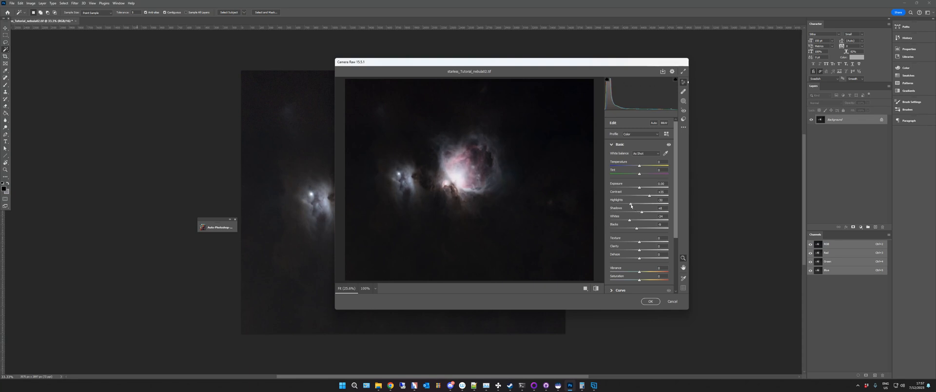
pyautogui.moveTo(632, 223); pyautogui.dragTo(650, 223)
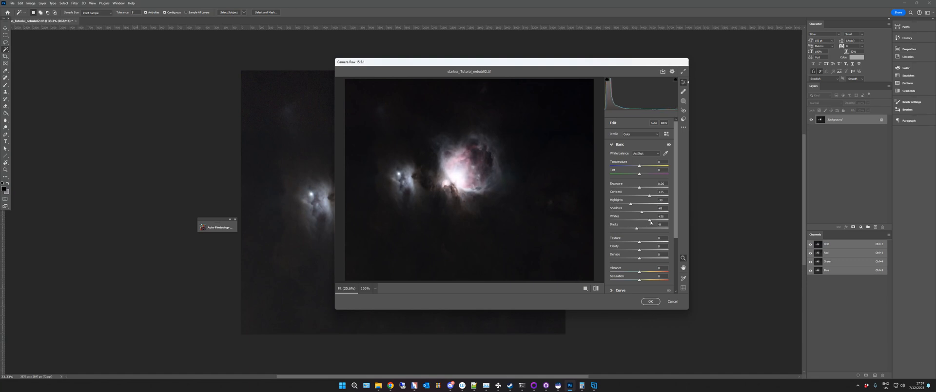
pyautogui.doubleClick(650, 223)
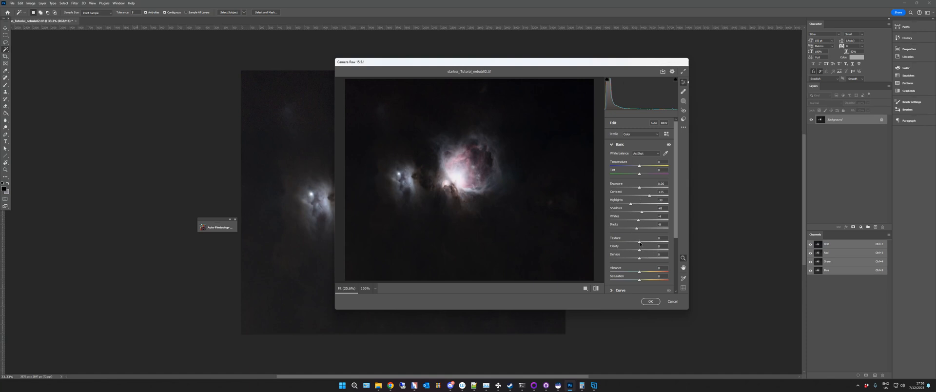
# Step: Raise the Texture to about +42 and ease the Blacks to about -5
pyautogui.moveTo(640, 243)
pyautogui.mouseDown()
pyautogui.moveTo(661, 246)
pyautogui.moveTo(652, 246)
pyautogui.mouseUp()
pyautogui.moveTo(658, 246)
pyautogui.mouseDown()
pyautogui.moveTo(642, 247)
pyautogui.moveTo(653, 246)
pyautogui.mouseUp()
pyautogui.moveTo(636, 230); pyautogui.dragTo(638, 230)
# Step: Bring out the nebula structure with Clarity at about +33 and Dehaze at about +28
pyautogui.moveTo(640, 251); pyautogui.dragTo(656, 249)
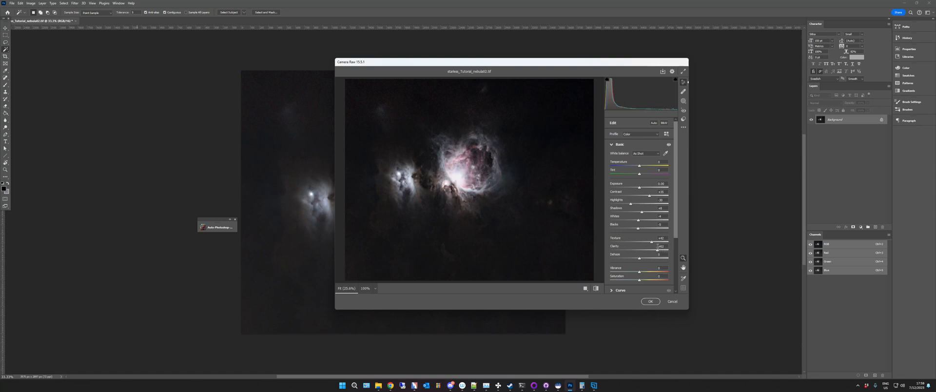
pyautogui.moveTo(658, 251); pyautogui.dragTo(650, 252)
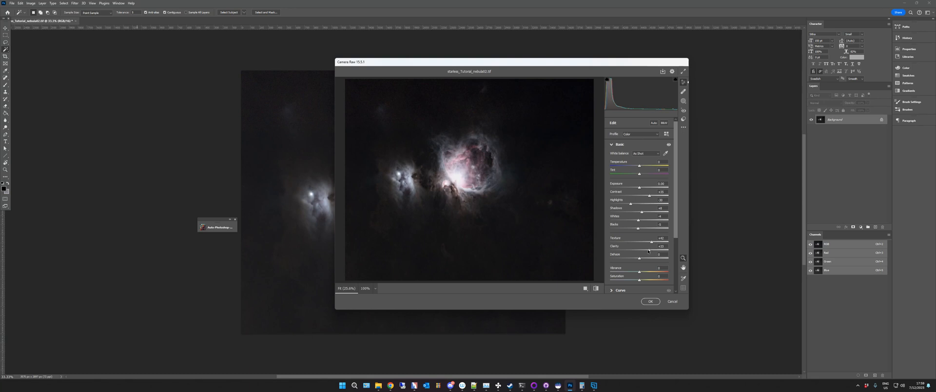
pyautogui.moveTo(640, 259); pyautogui.dragTo(648, 259)
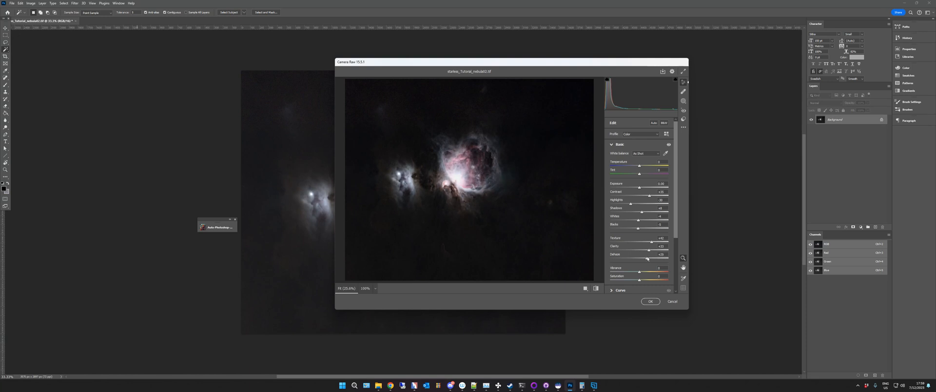
# Step: Ease the Dehaze to about +18 and raise the Vibrance to about +50
pyautogui.moveTo(643, 259); pyautogui.dragTo(643, 258)
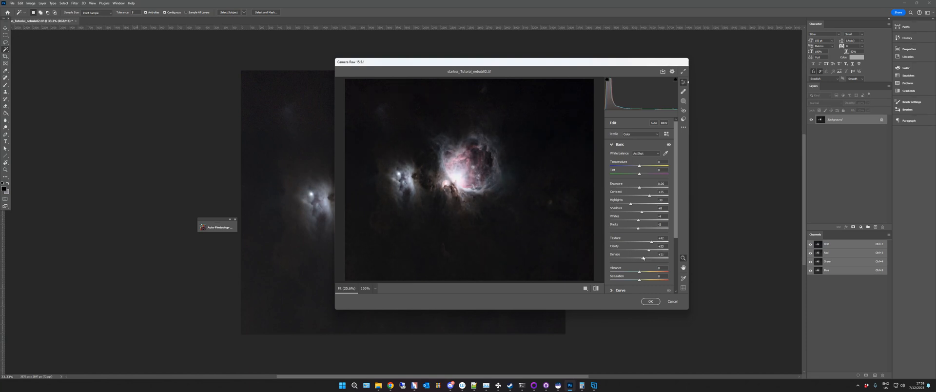
pyautogui.moveTo(644, 258); pyautogui.dragTo(645, 257)
pyautogui.moveTo(649, 275); pyautogui.dragTo(655, 275)
pyautogui.moveTo(639, 271)
pyautogui.mouseDown()
pyautogui.moveTo(631, 273)
pyautogui.moveTo(679, 274)
pyautogui.moveTo(656, 273)
pyautogui.mouseUp()
pyautogui.moveTo(648, 273); pyautogui.dragTo(654, 274)
# Step: Try a higher overall Saturation and bring it back to 0
pyautogui.moveTo(640, 280)
pyautogui.mouseDown()
pyautogui.moveTo(655, 282)
pyautogui.moveTo(645, 282)
pyautogui.mouseUp()
pyautogui.moveTo(645, 282); pyautogui.dragTo(643, 283)
pyautogui.moveTo(647, 281); pyautogui.dragTo(639, 281)
# Step: In the Color Mixer's luminance settings, raise the magentas slightly and lower the purples to about -40
pyautogui.moveTo(674, 184); pyautogui.dragTo(682, 256)
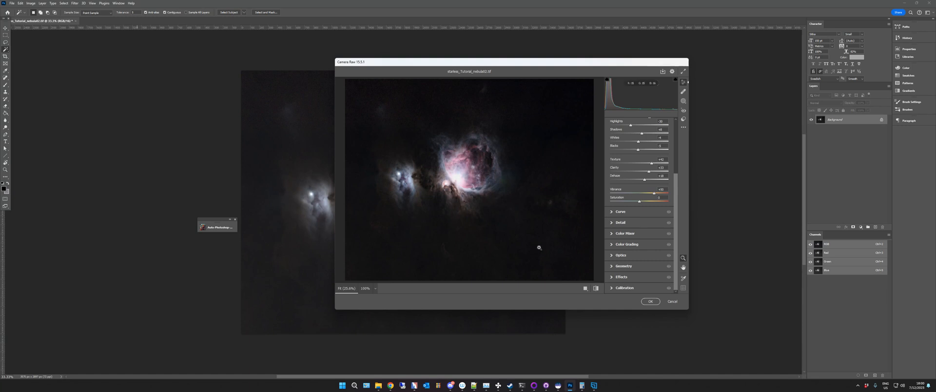
pyautogui.click(618, 248)
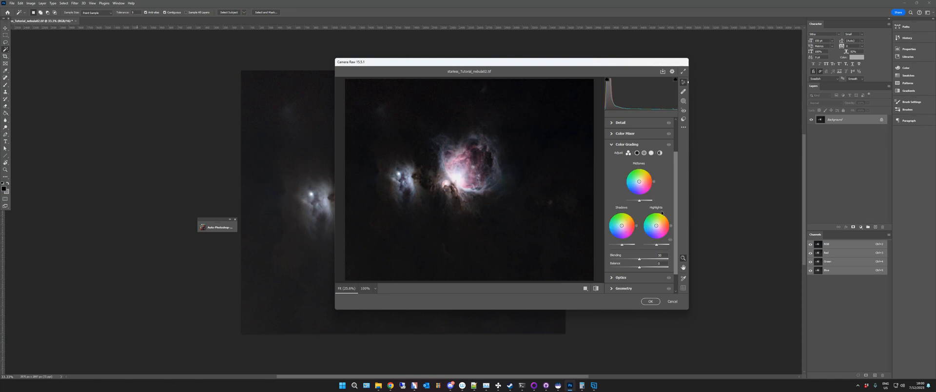
pyautogui.click(624, 133)
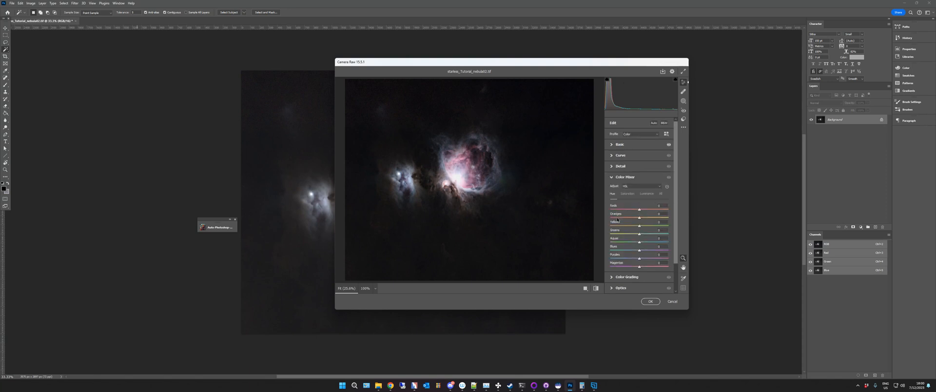
pyautogui.click(627, 193)
pyautogui.click(647, 194)
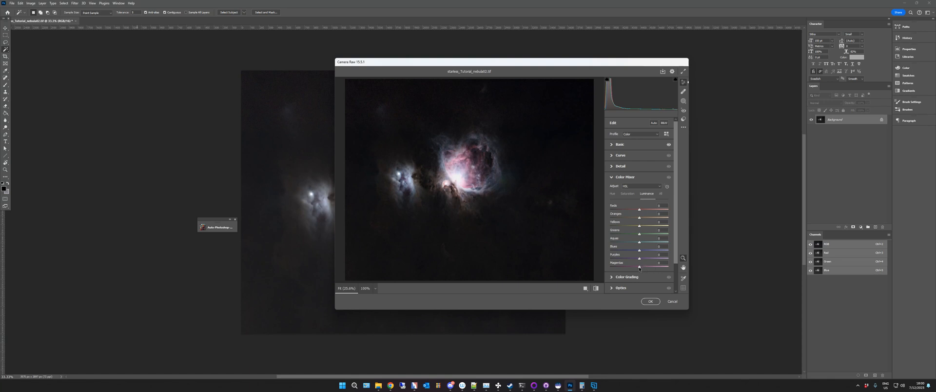
pyautogui.moveTo(643, 267); pyautogui.dragTo(640, 271)
pyautogui.moveTo(646, 269)
pyautogui.mouseDown()
pyautogui.moveTo(629, 267)
pyautogui.moveTo(641, 266)
pyautogui.mouseUp()
pyautogui.moveTo(645, 260); pyautogui.dragTo(628, 262)
# Step: Fine-tune the luminance of the remaining colours, with blues at about +3 and reds at about +4
pyautogui.moveTo(639, 251)
pyautogui.mouseDown()
pyautogui.moveTo(652, 251)
pyautogui.moveTo(619, 250)
pyautogui.moveTo(638, 250)
pyautogui.mouseUp()
pyautogui.moveTo(645, 252); pyautogui.dragTo(642, 247)
pyautogui.moveTo(631, 243); pyautogui.dragTo(643, 241)
pyautogui.moveTo(644, 253); pyautogui.dragTo(621, 242)
pyautogui.moveTo(640, 233)
pyautogui.mouseDown()
pyautogui.moveTo(648, 233)
pyautogui.moveTo(608, 242)
pyautogui.moveTo(642, 239)
pyautogui.mouseUp()
pyautogui.moveTo(654, 224); pyautogui.dragTo(656, 225)
pyautogui.moveTo(639, 216); pyautogui.dragTo(640, 219)
pyautogui.moveTo(639, 209); pyautogui.dragTo(646, 213)
# Step: Look through the Optics, Geometry, Calibration and Effects settings and apply the Camera Raw adjustments to the image
pyautogui.scroll(-2, 677, 219)
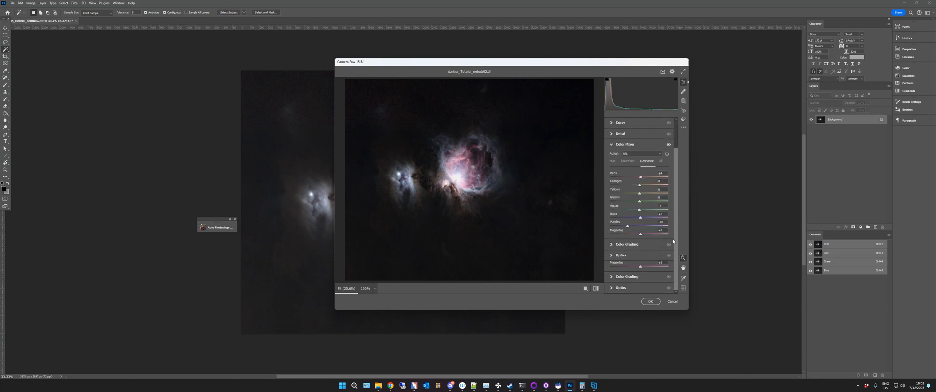
pyautogui.click(619, 255)
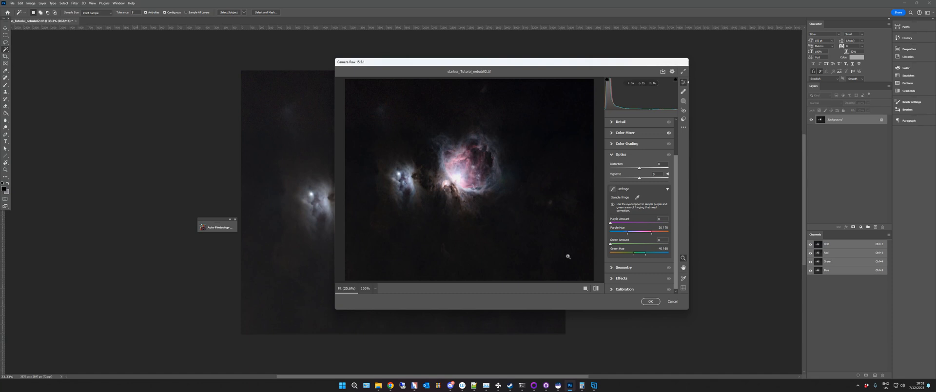
pyautogui.click(622, 268)
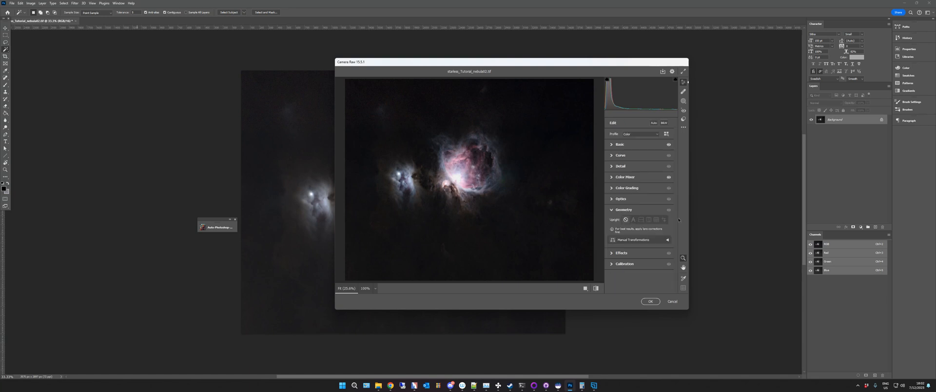
pyautogui.click(629, 264)
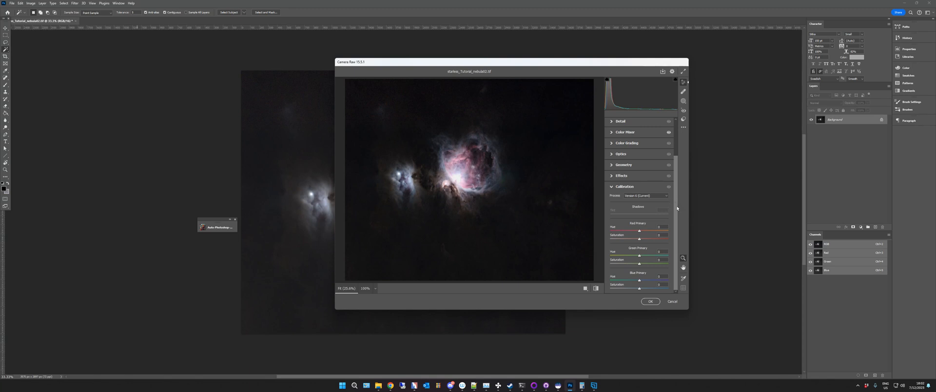
pyautogui.click(625, 178)
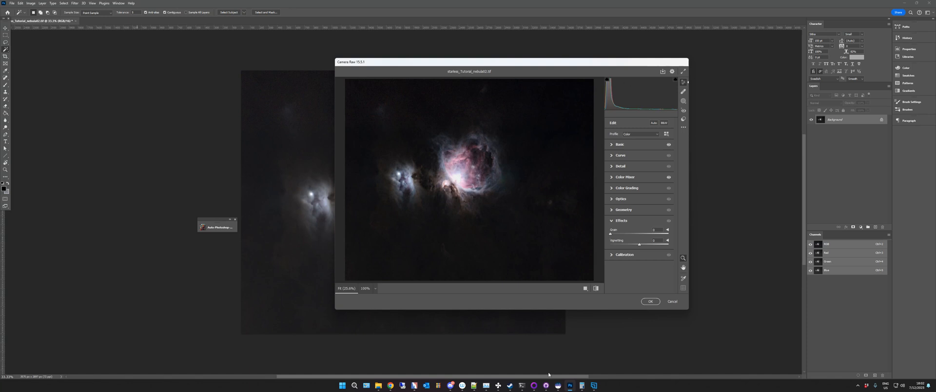
pyautogui.click(658, 303)
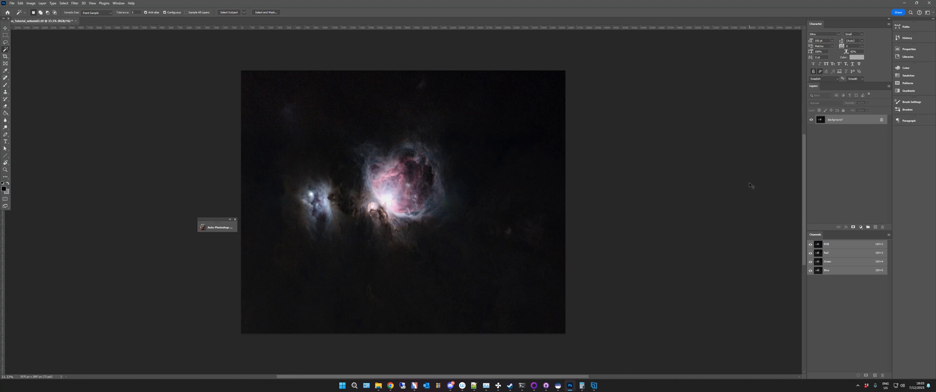
# Step: Compare the nebula before and after the Camera Raw filter by repeatedly undoing and redoing it
pyautogui.hotkey('ctrl', 'z')
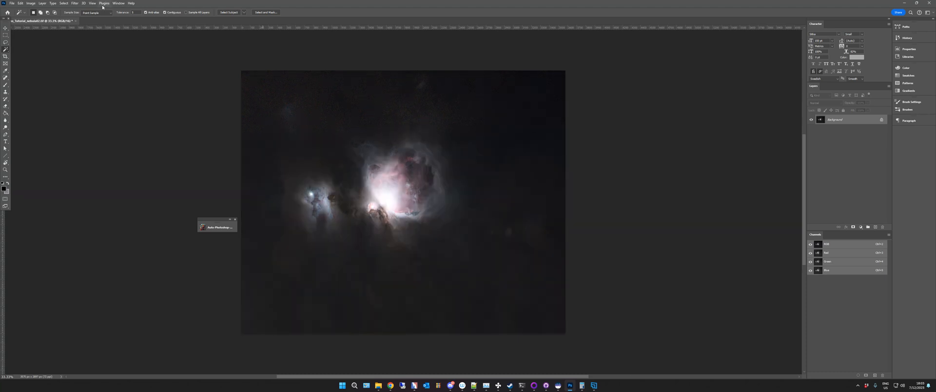
pyautogui.click(24, 3)
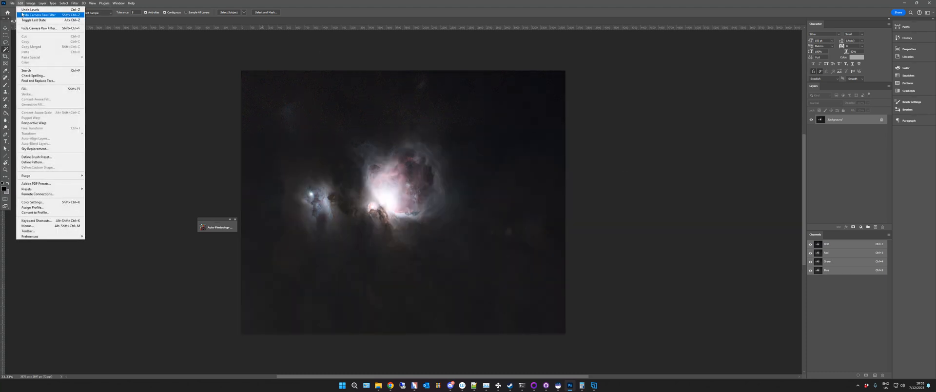
pyautogui.click(22, 15)
pyautogui.hotkey('ctrl', 'z')
pyautogui.hotkey('ctrl', 'shift', 'z')
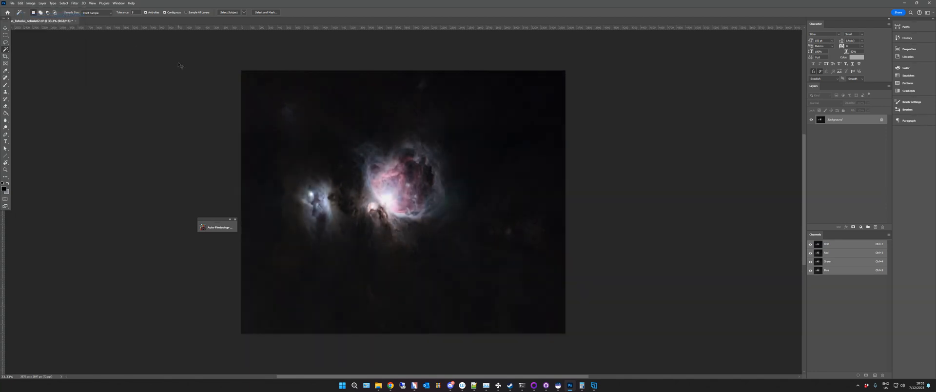
pyautogui.hotkey('ctrl', 'z')
pyautogui.hotkey('ctrl', 'shift', 'z')
pyautogui.hotkey('ctrl', 'z')
pyautogui.hotkey('ctrl', 'shift', 'z')
# Step: Save the enhanced starless TIFF under its existing name
pyautogui.click(12, 4)
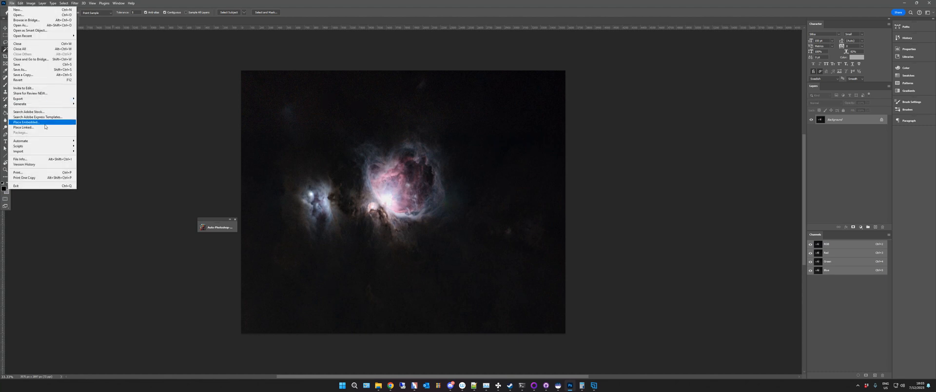
pyautogui.click(42, 65)
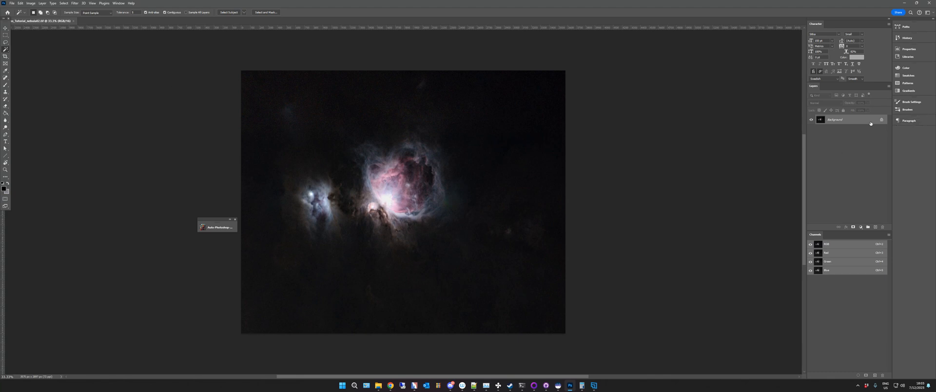
# Step: Try a duplicate of the background layer with the Lighten blend mode, and undo the duplication
pyautogui.moveTo(845, 125); pyautogui.dragTo(876, 227)
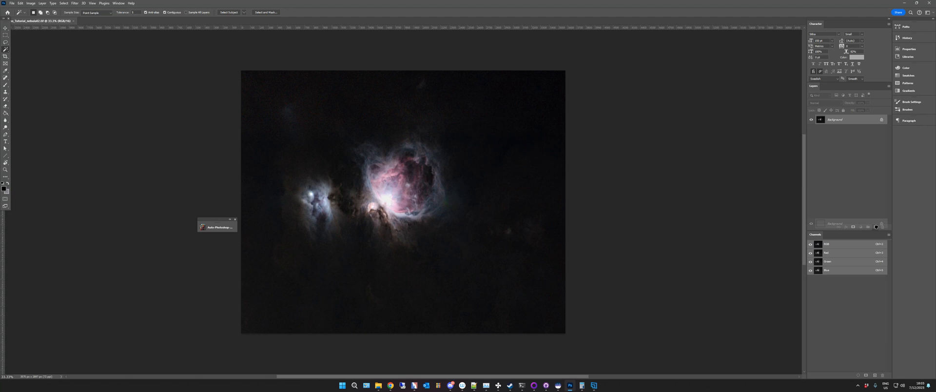
pyautogui.moveTo(876, 227); pyautogui.dragTo(877, 227)
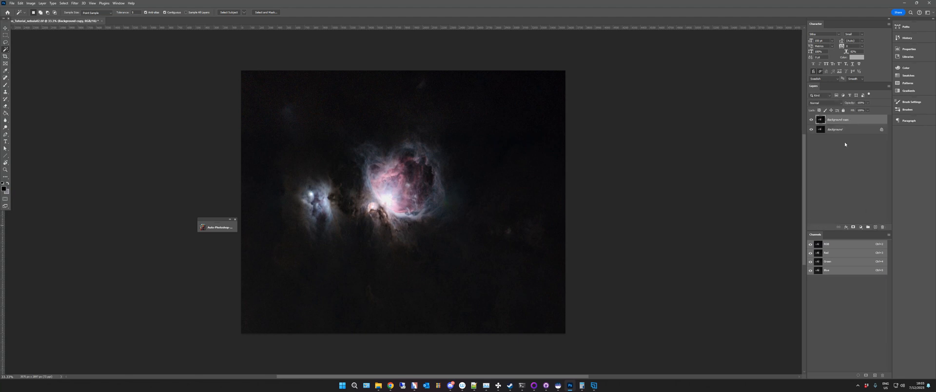
pyautogui.click(838, 103)
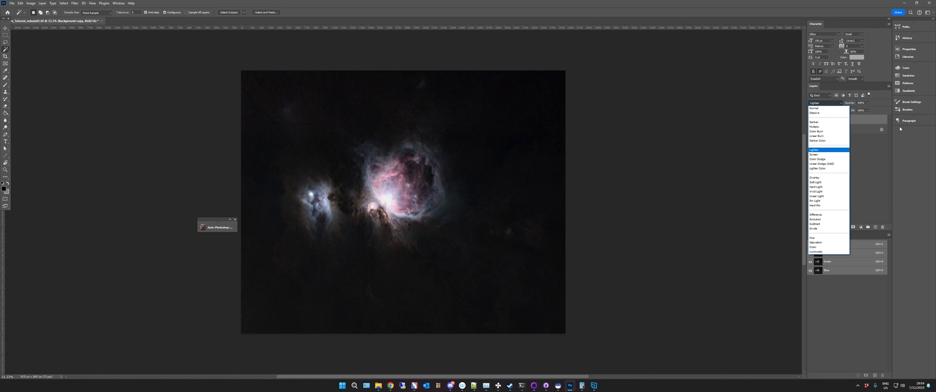
pyautogui.click(891, 142)
pyautogui.hotkey('ctrl', 'z')
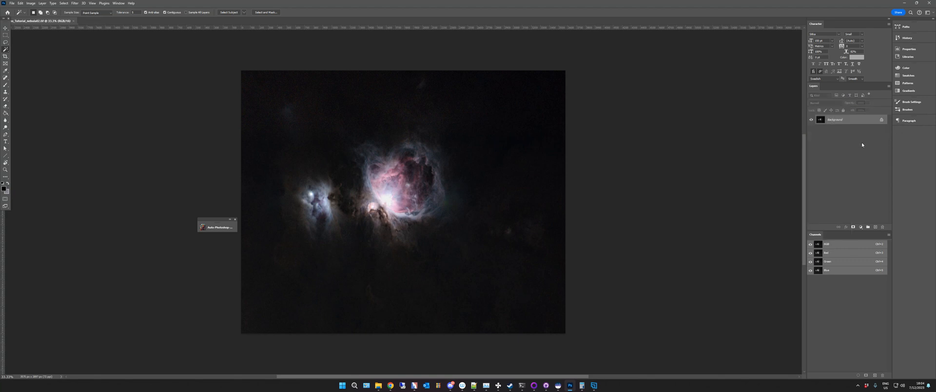
# Step: Switch to Siril, open starless_Tutorial_nebula02.tif and centre the image in the view
pyautogui.hotkey('alt', 'Tab')
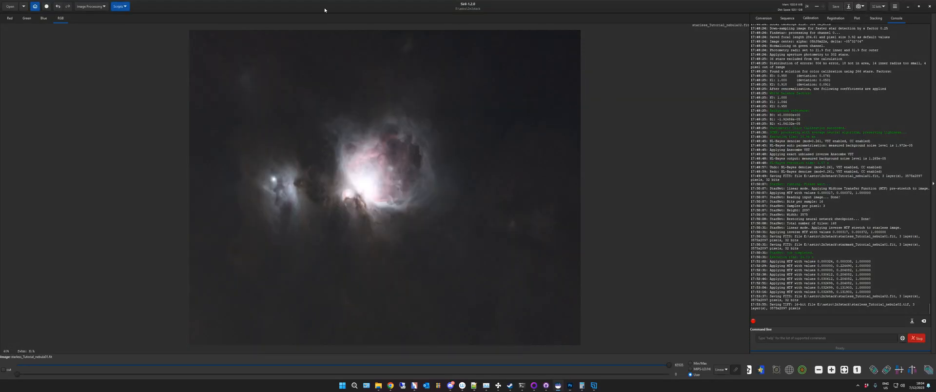
pyautogui.click(10, 6)
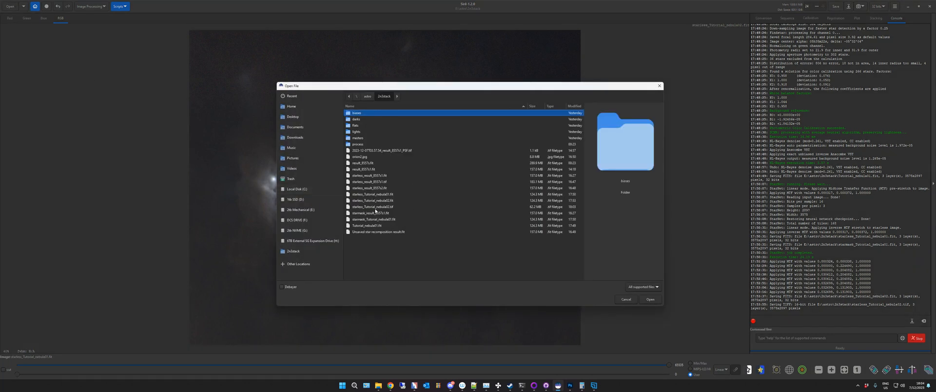
pyautogui.click(375, 208)
pyautogui.click(376, 202)
pyautogui.click(382, 206)
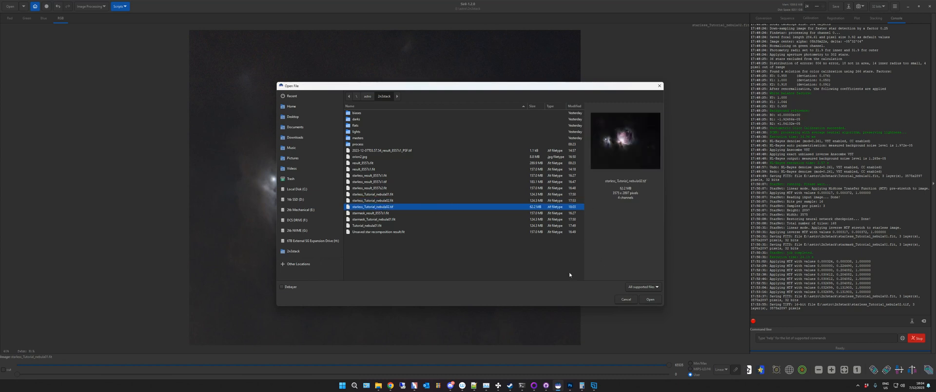
pyautogui.click(650, 300)
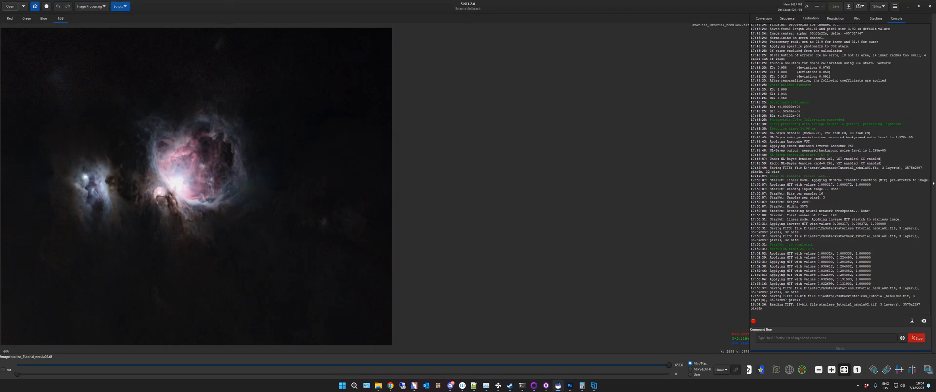
pyautogui.middleClick(313, 125)
pyautogui.moveTo(176, 113); pyautogui.dragTo(406, 117)
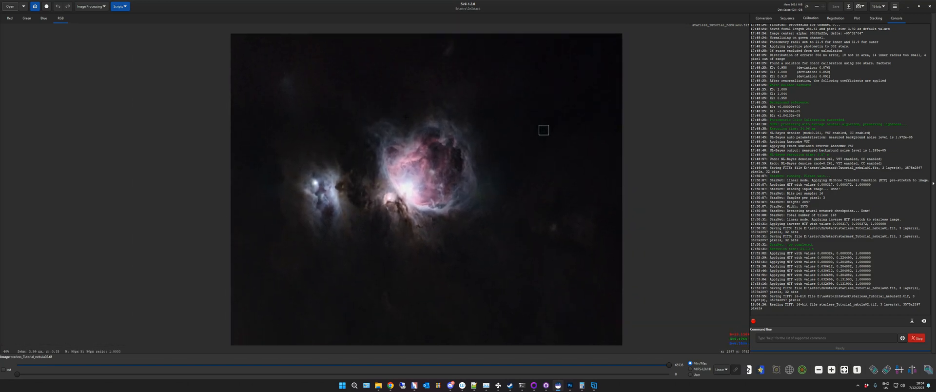
# Step: Switch back to Photoshop and start the Reduce Noise filter on the nebula in Advanced mode
pyautogui.hotkey('alt', 'Tab')
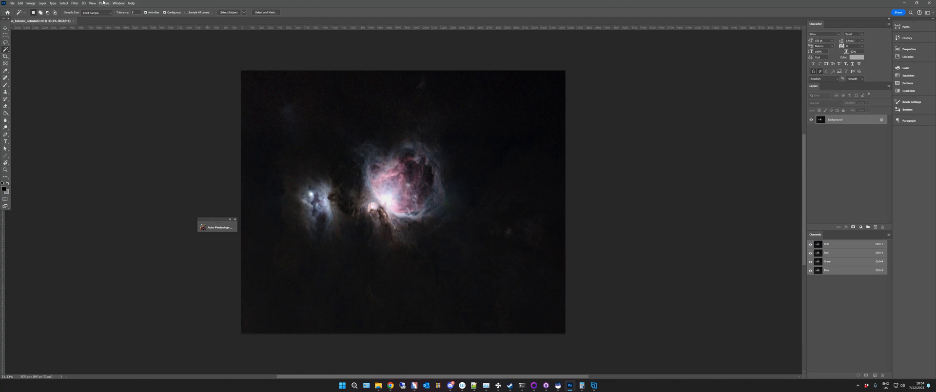
pyautogui.click(64, 3)
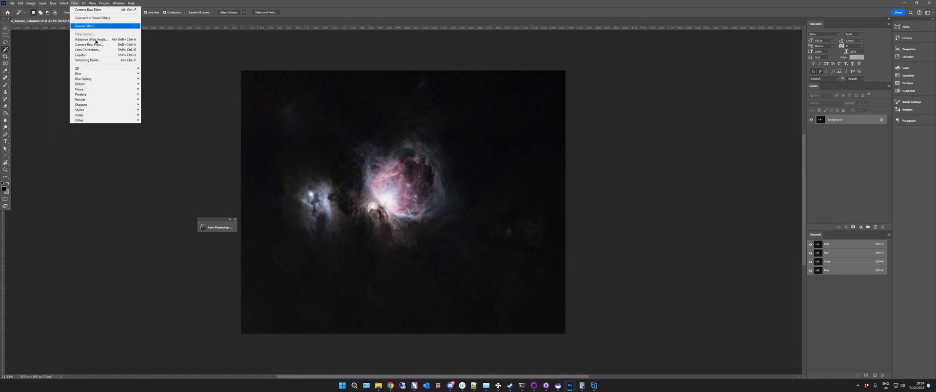
pyautogui.moveTo(129, 89)
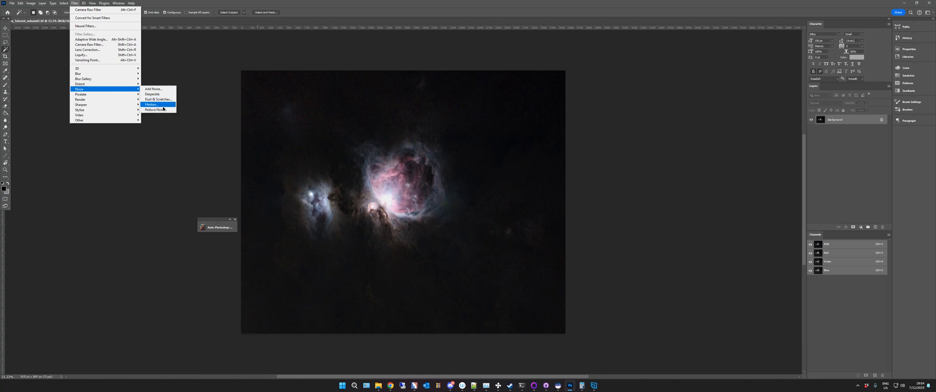
pyautogui.click(156, 109)
pyautogui.moveTo(534, 149); pyautogui.dragTo(549, 190)
pyautogui.moveTo(505, 133); pyautogui.dragTo(521, 161)
pyautogui.click(636, 111)
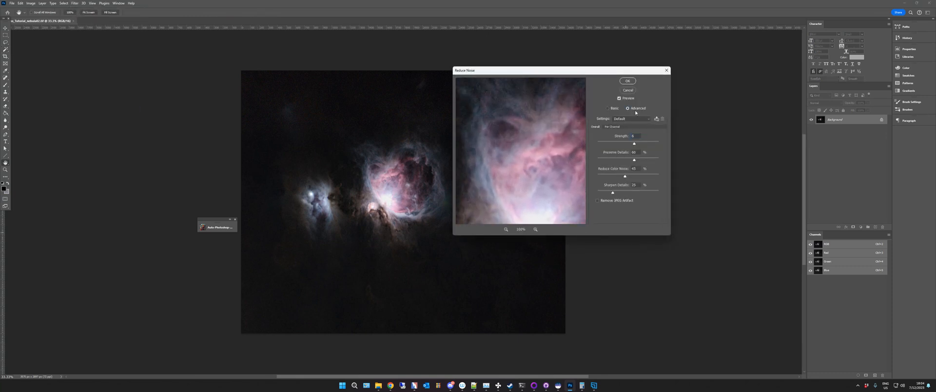
# Step: Set Preserve Details to 100% and check the filter's effect around the bright core with the preview off and on
pyautogui.moveTo(487, 132); pyautogui.dragTo(507, 208)
pyautogui.moveTo(508, 178); pyautogui.dragTo(496, 138)
pyautogui.moveTo(634, 160); pyautogui.dragTo(661, 161)
pyautogui.moveTo(569, 139); pyautogui.dragTo(515, 149)
pyautogui.moveTo(547, 123); pyautogui.dragTo(512, 142)
pyautogui.moveTo(515, 201); pyautogui.dragTo(516, 165)
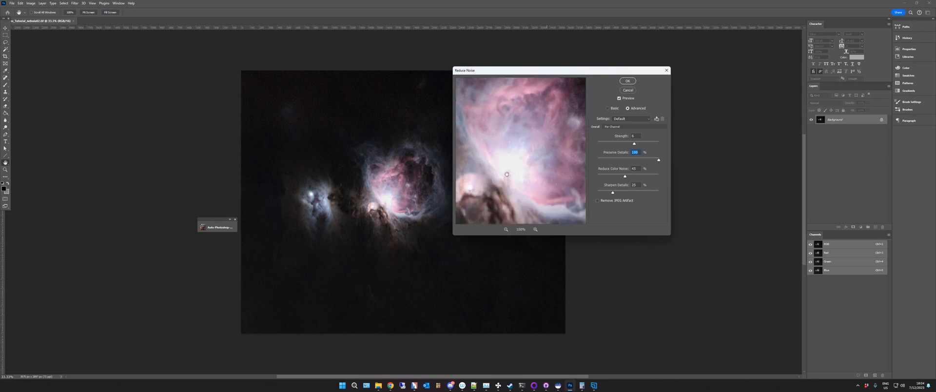
pyautogui.click(385, 197)
pyautogui.click(384, 203)
pyautogui.click(618, 99)
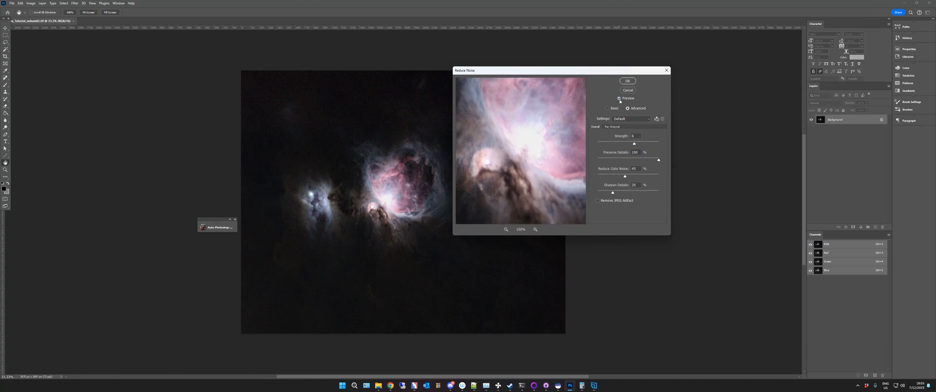
pyautogui.moveTo(506, 129); pyautogui.dragTo(508, 202)
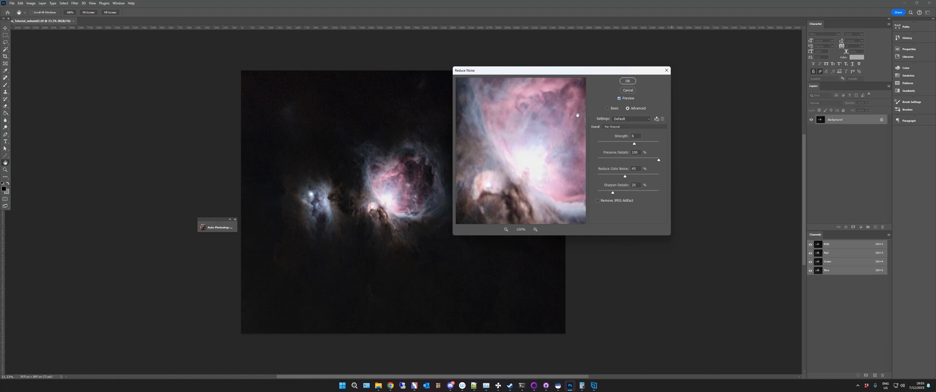
# Step: Set Sharpen Details to 24% and inspect the filter preview across the pink core and the faint outer clouds
pyautogui.moveTo(613, 194); pyautogui.dragTo(612, 194)
pyautogui.click(397, 184)
pyautogui.click(397, 184)
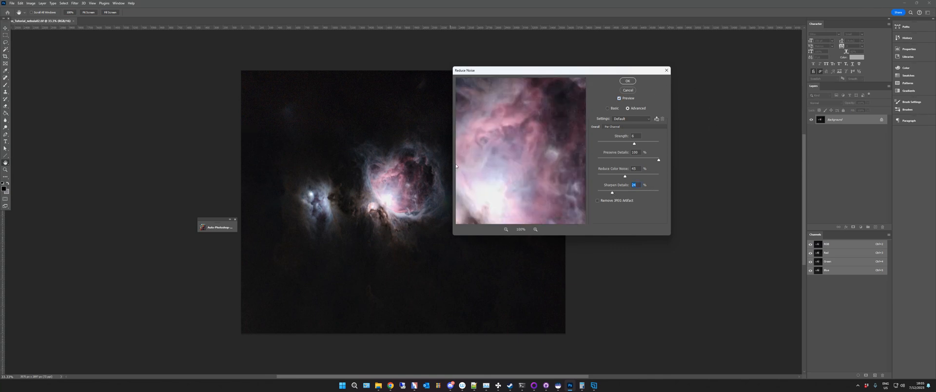
pyautogui.click(407, 185)
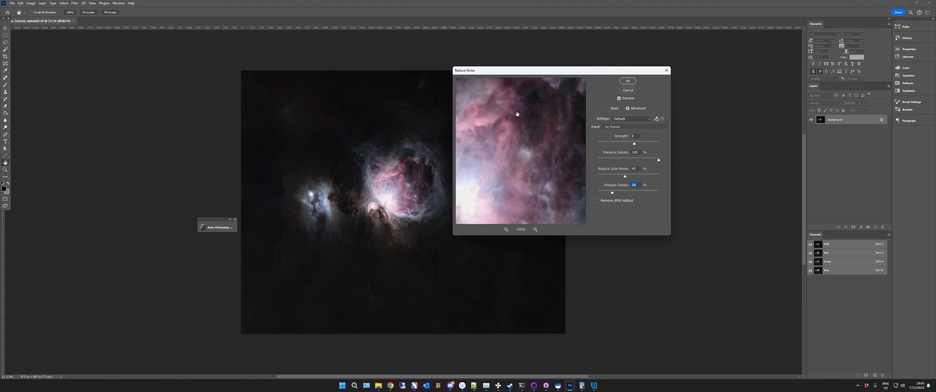
pyautogui.click(372, 169)
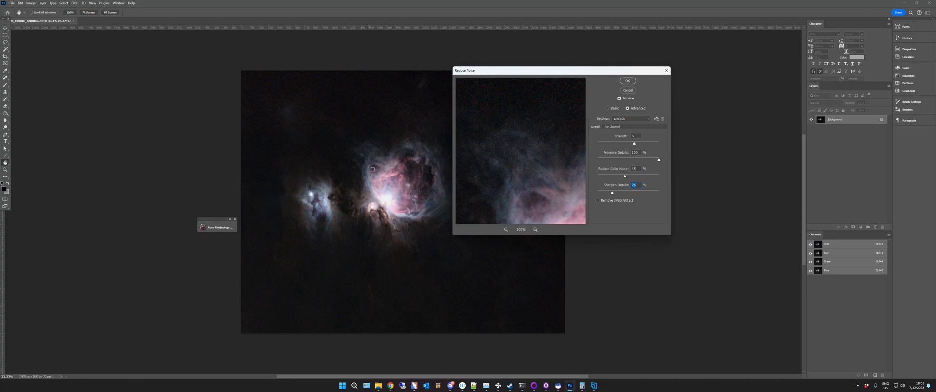
# Step: Check the noise-reduction preview near the nebula's pink core, apply the filter, and inspect the result at 100% magnification
pyautogui.click(373, 154)
pyautogui.click(380, 152)
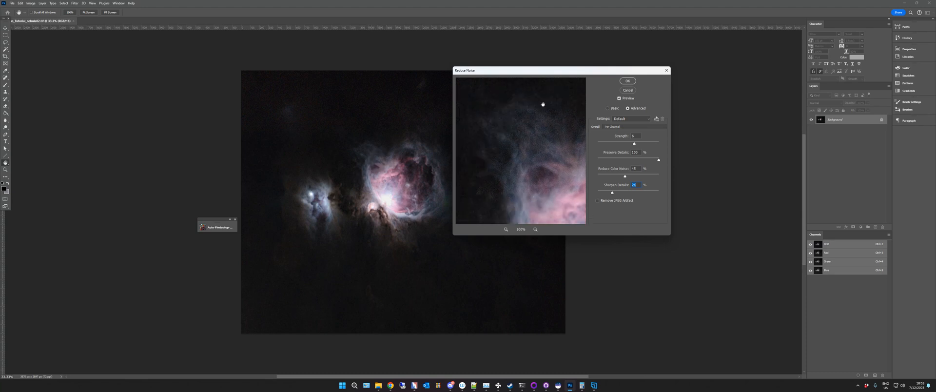
pyautogui.click(635, 83)
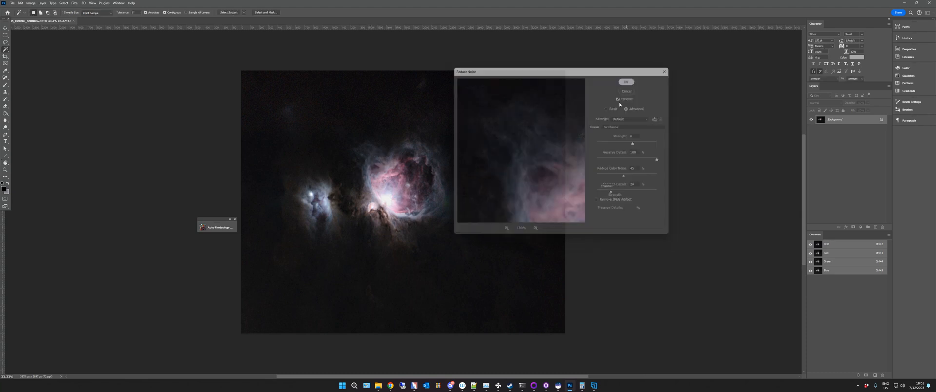
pyautogui.hotkey('ctrl', '1')
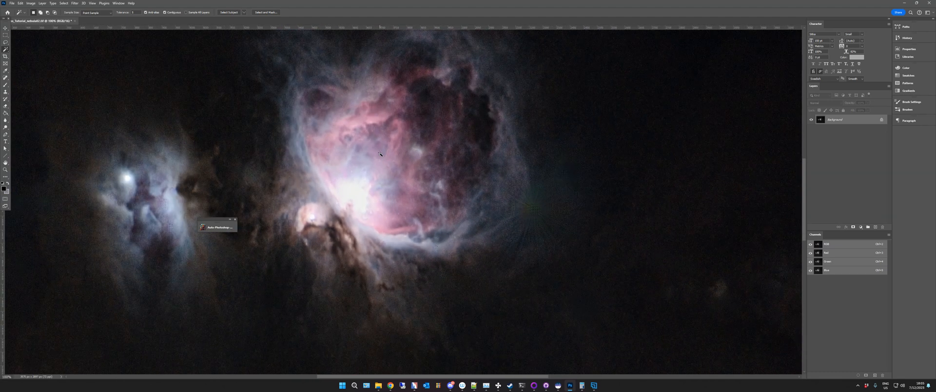
pyautogui.moveTo(367, 34); pyautogui.dragTo(399, 123)
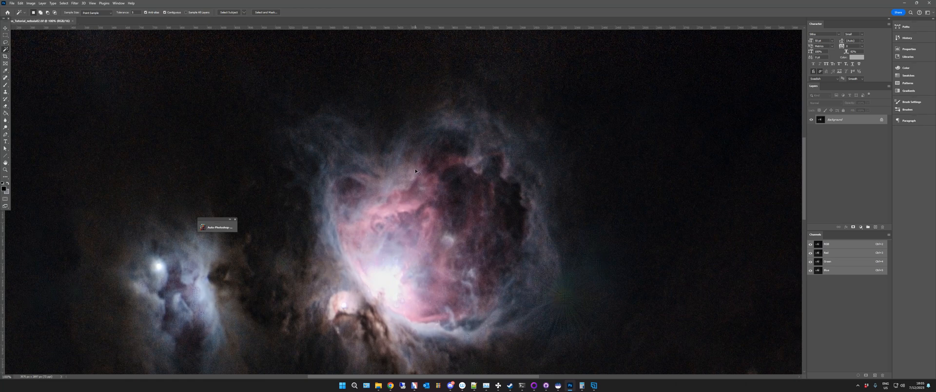
# Step: Redo the Reduce Noise filter and check its effect on the pink nebula and the smaller blue nebula
pyautogui.click(20, 3)
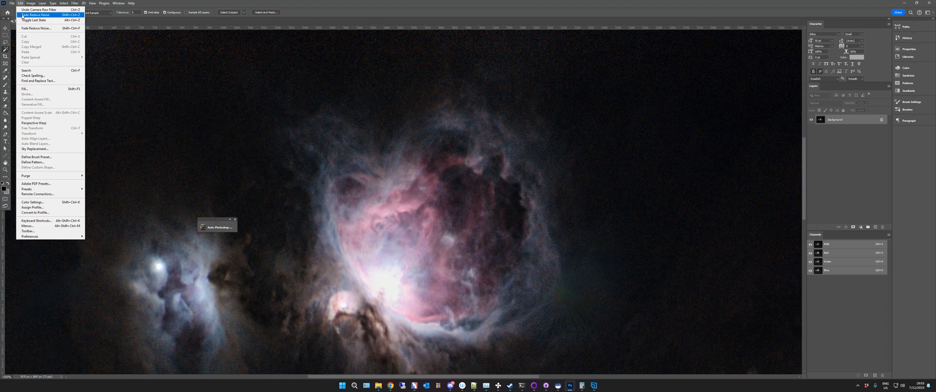
pyautogui.click(22, 15)
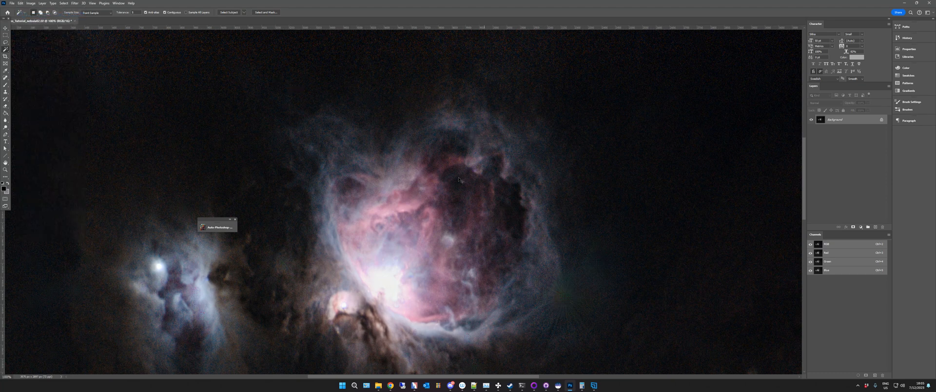
pyautogui.moveTo(585, 291); pyautogui.dragTo(694, 239)
pyautogui.moveTo(531, 216); pyautogui.dragTo(475, 204)
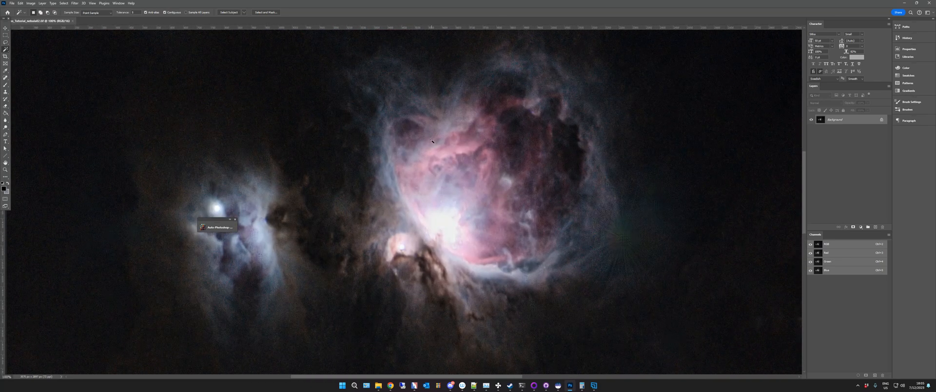
# Step: Switch to Siril and save the image as the 32-bit FITS file starless_Tutorial_nebula02.fit, replacing the existing file
pyautogui.hotkey('alt', 'Tab')
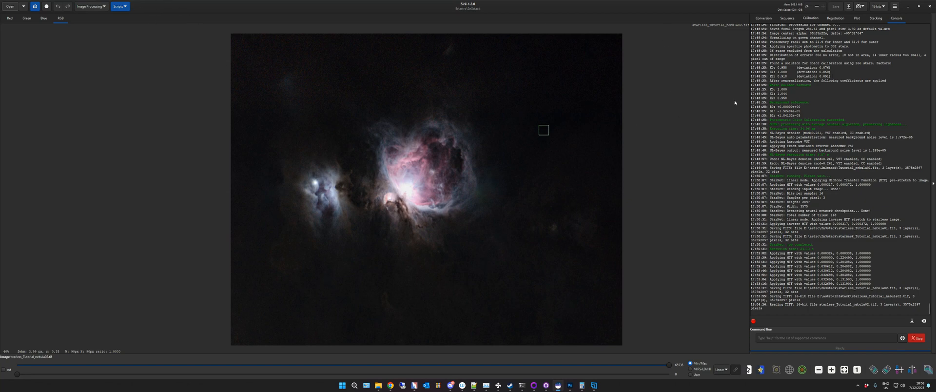
pyautogui.click(848, 5)
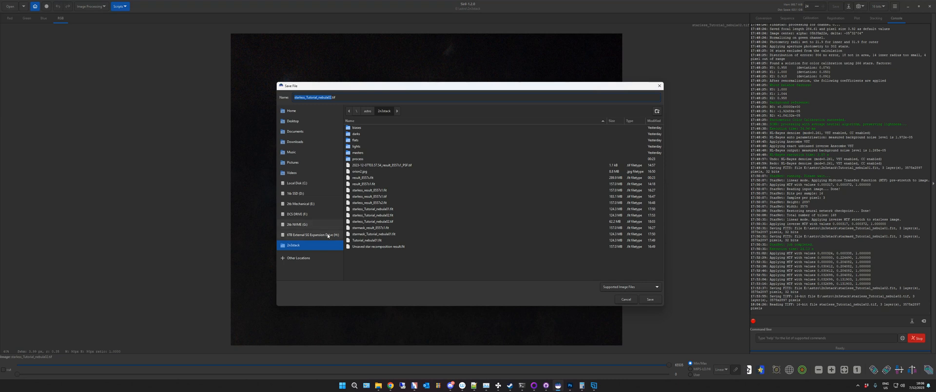
pyautogui.click(652, 288)
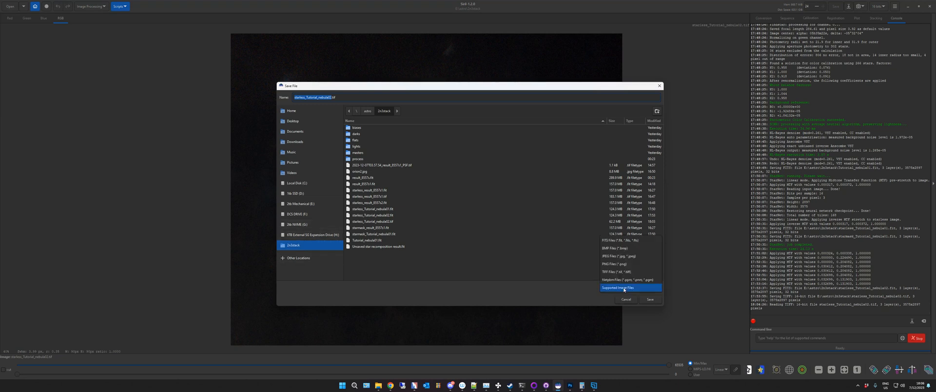
pyautogui.click(616, 249)
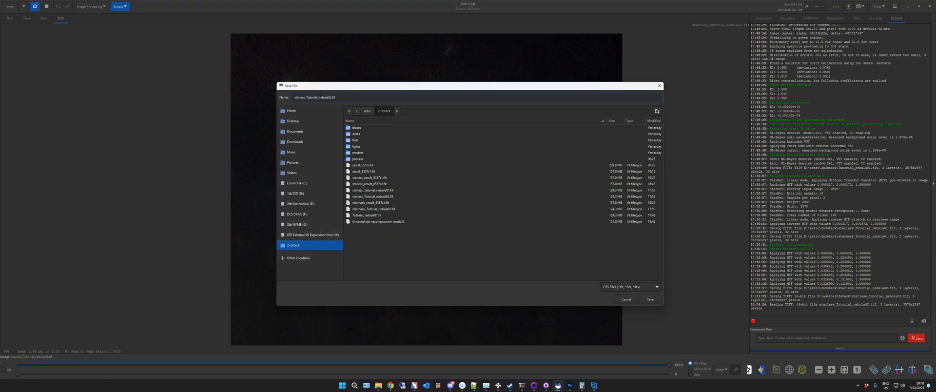
pyautogui.click(650, 300)
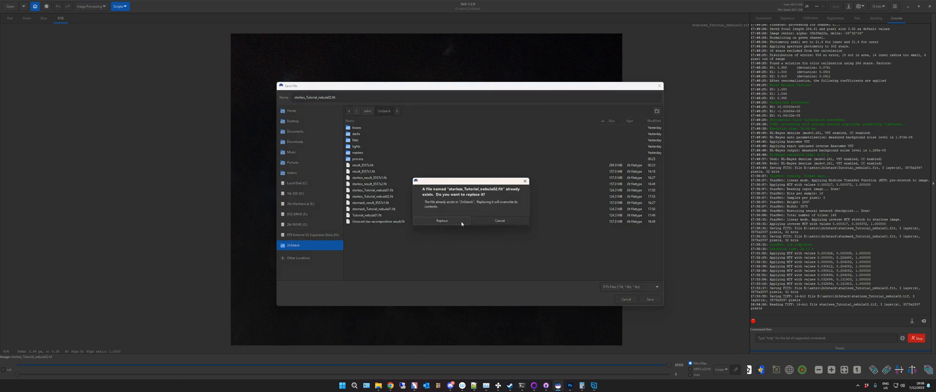
pyautogui.click(456, 221)
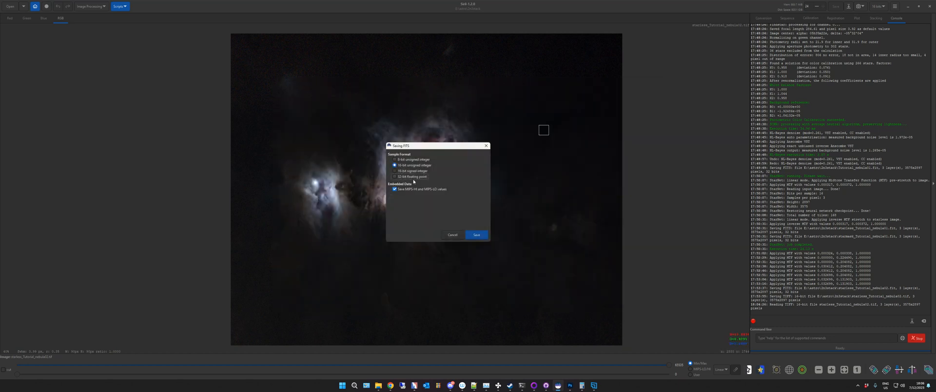
pyautogui.click(477, 235)
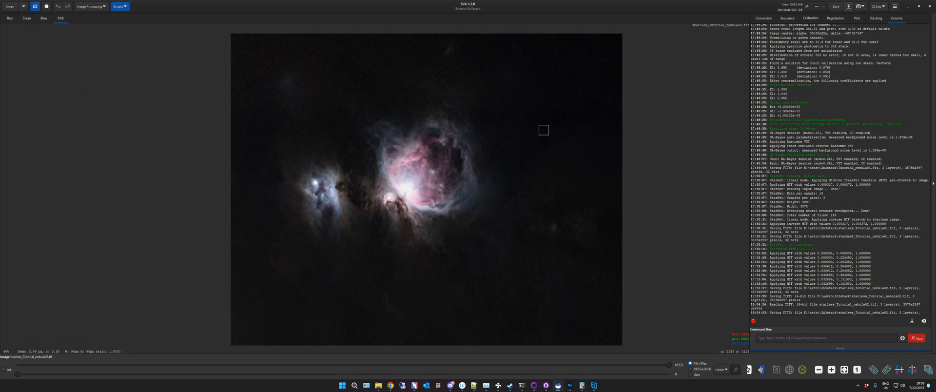
# Step: Start Star Recomposition and load starless_Tutorial_nebula02.fit as the background image
pyautogui.click(79, 6)
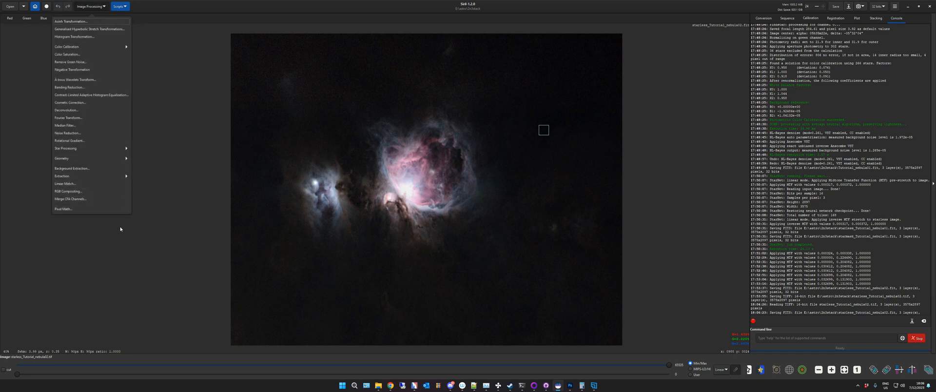
pyautogui.click(94, 148)
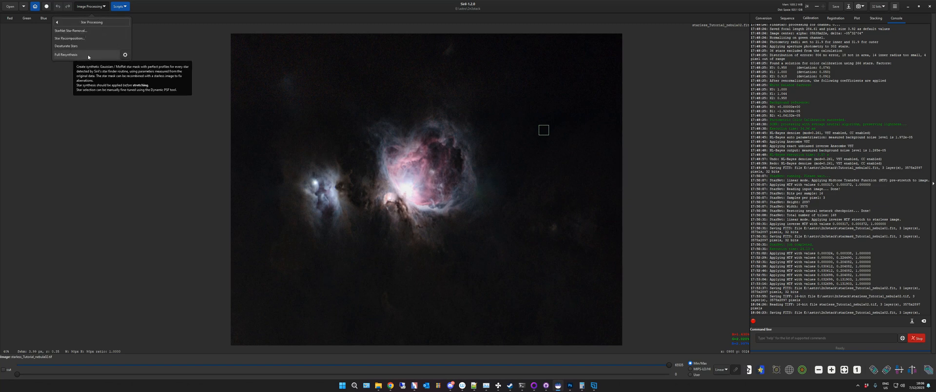
pyautogui.click(81, 39)
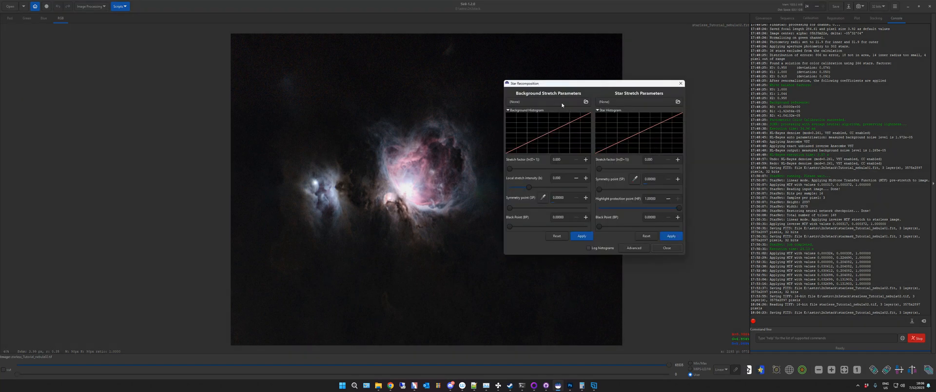
pyautogui.click(562, 102)
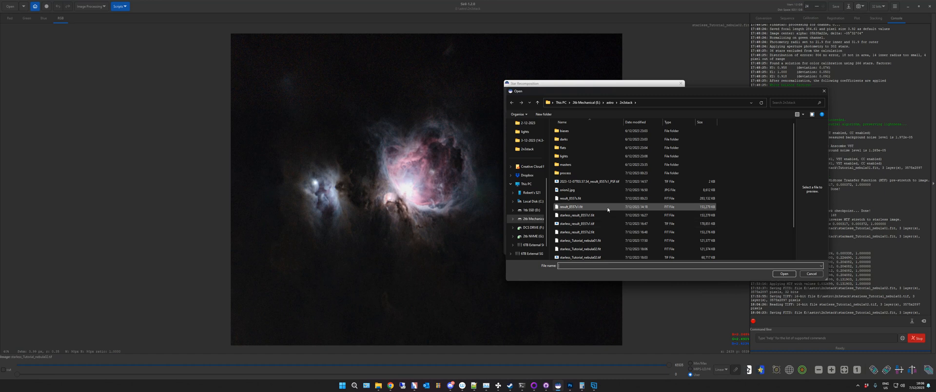
pyautogui.scroll(-2, 607, 210)
pyautogui.click(603, 223)
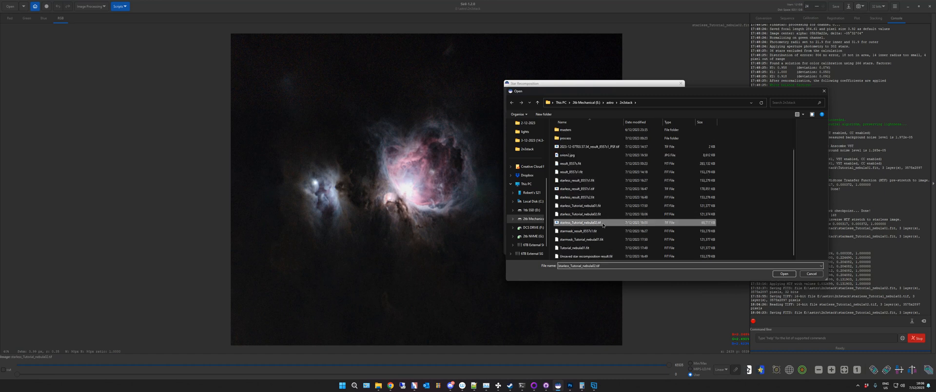
pyautogui.click(600, 216)
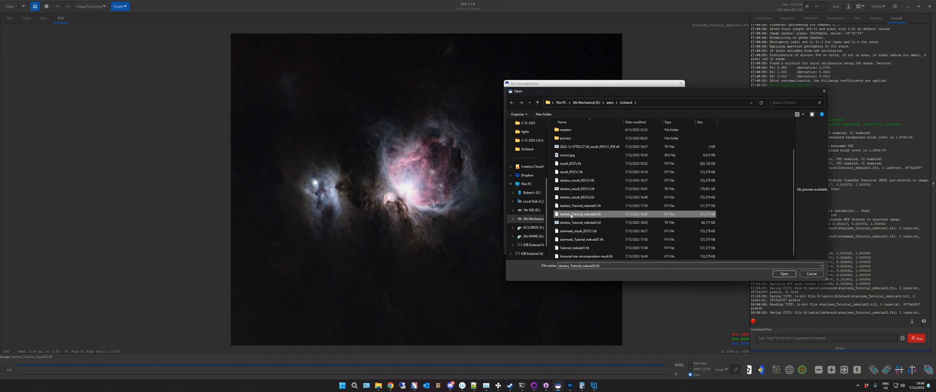
pyautogui.click(784, 274)
# Step: Try to load the older starmask_result FITS file as the star image for the recomposition
pyautogui.click(631, 101)
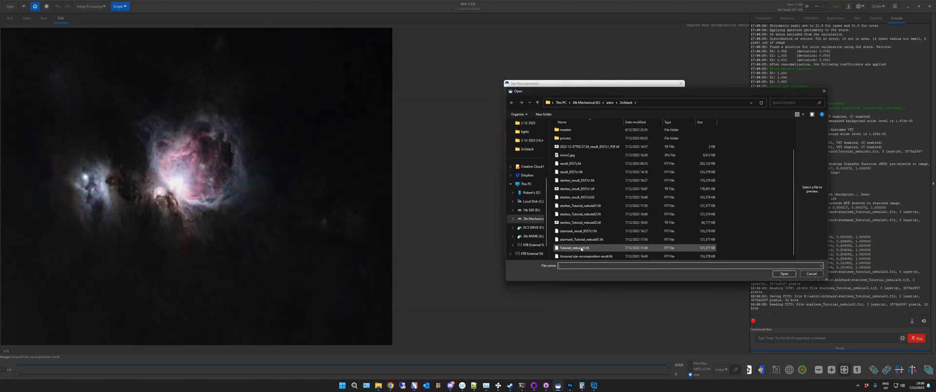
pyautogui.click(634, 230)
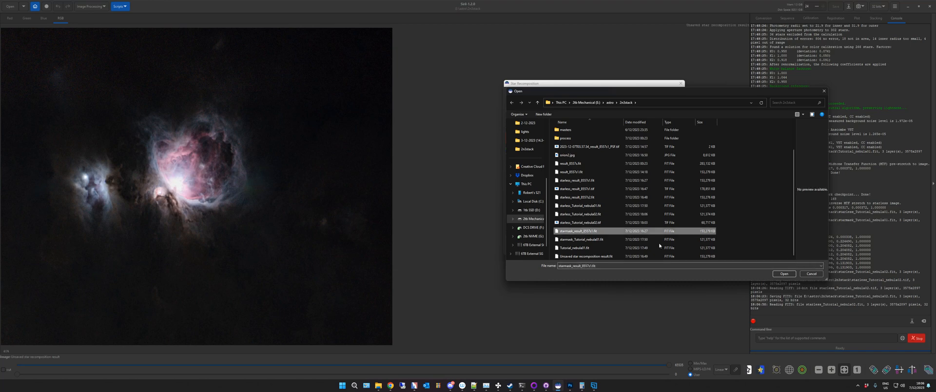
pyautogui.click(784, 274)
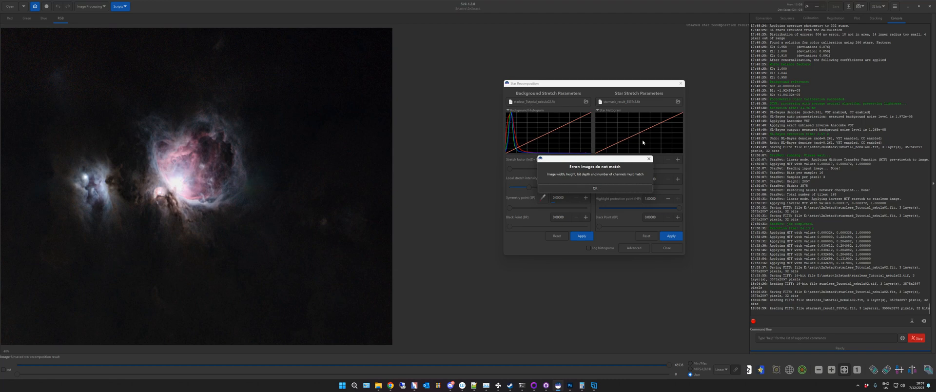
pyautogui.click(610, 189)
# Step: Load starmask_Tutorial_nebula01.fit as the star image for the recomposition
pyautogui.click(624, 103)
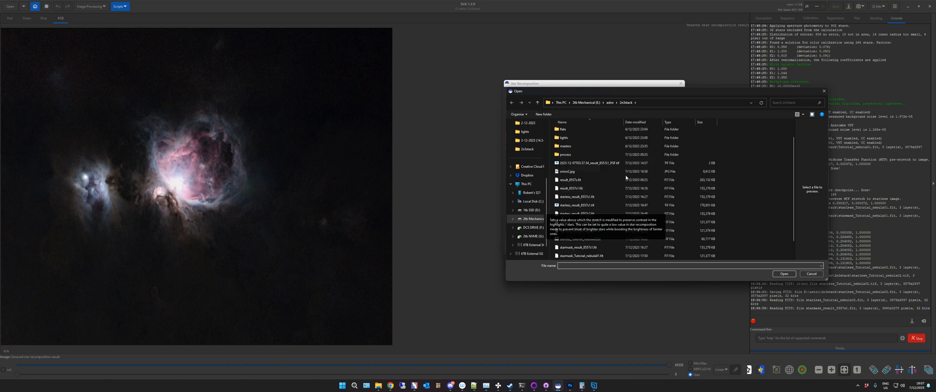
pyautogui.scroll(-2, 588, 253)
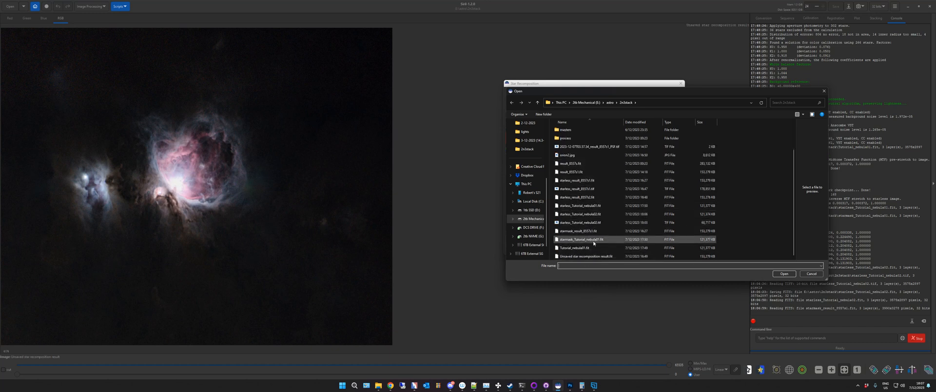
pyautogui.click(590, 240)
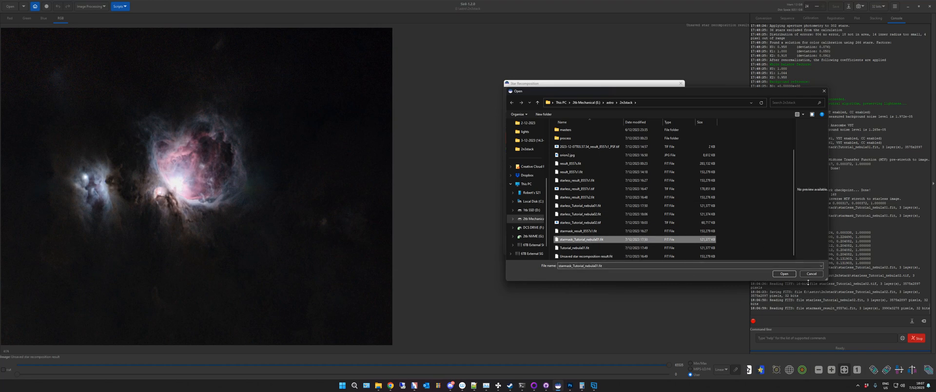
pyautogui.click(784, 274)
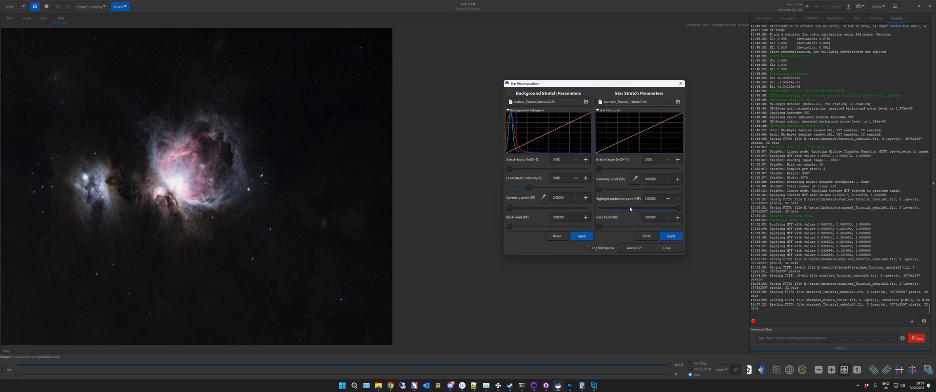
# Step: Set the star stretch factor to about 6.1, keep the background stretch factor at 0, and apply the star recomposition
pyautogui.moveTo(601, 173); pyautogui.dragTo(649, 174)
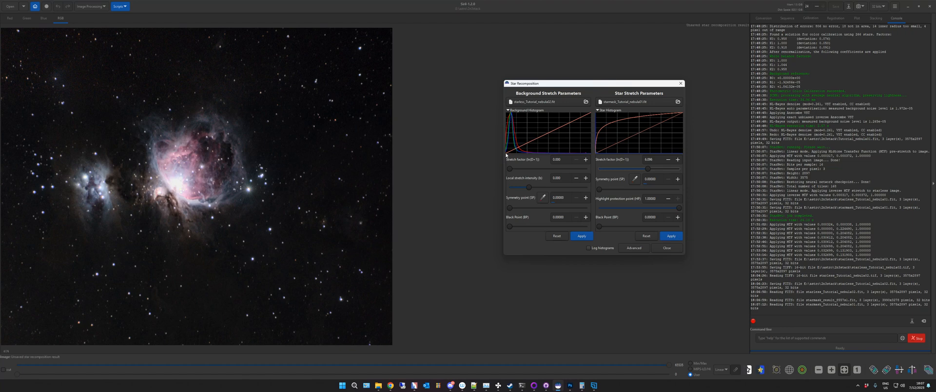
pyautogui.moveTo(511, 170); pyautogui.dragTo(522, 157)
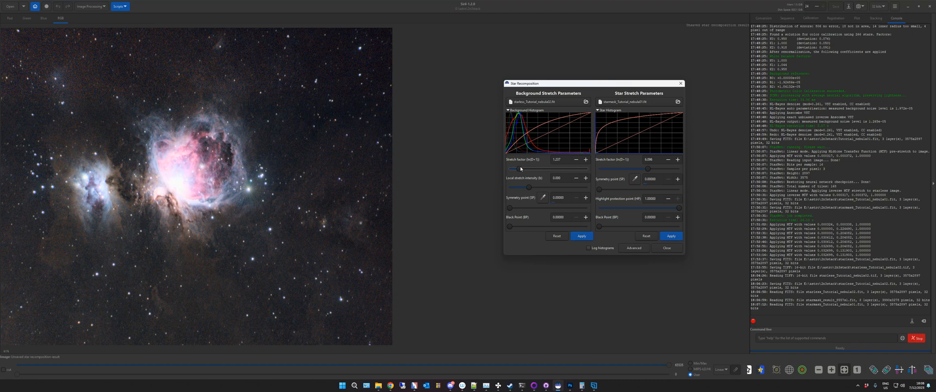
pyautogui.moveTo(518, 169); pyautogui.dragTo(508, 164)
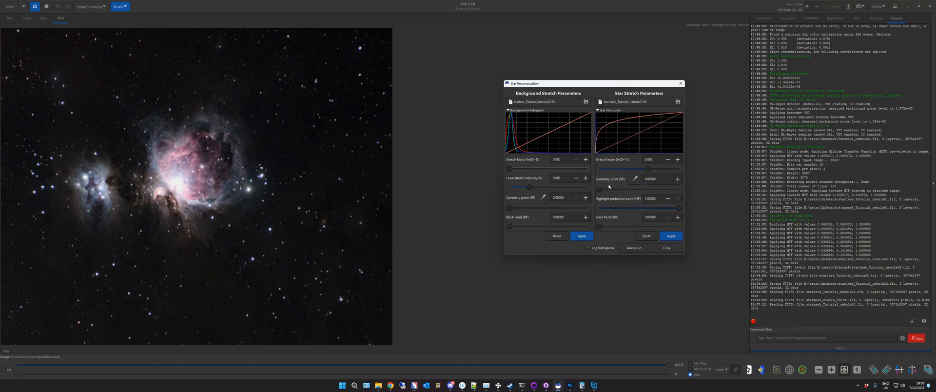
pyautogui.moveTo(599, 189); pyautogui.dragTo(600, 190)
pyautogui.click(671, 236)
pyautogui.click(666, 249)
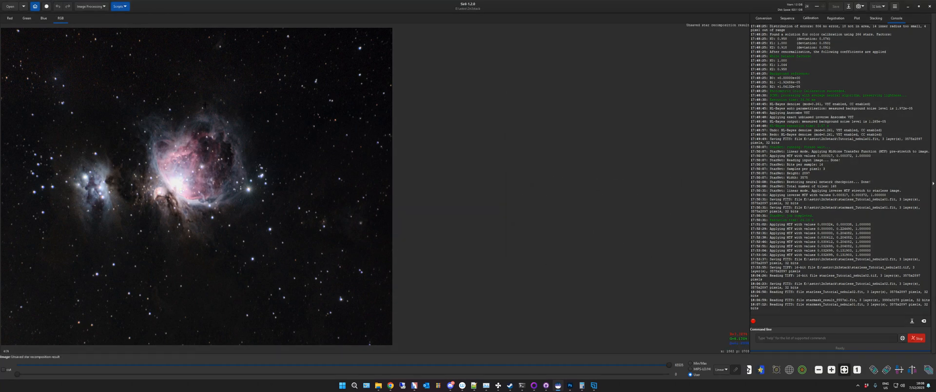
pyautogui.scroll(2, 204, 105)
pyautogui.scroll(-1, 187, 116)
pyautogui.moveTo(187, 115); pyautogui.dragTo(387, 173)
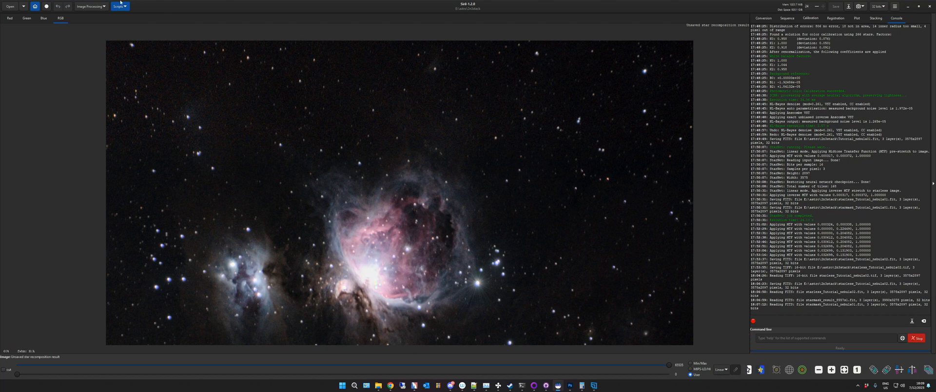
pyautogui.click(95, 7)
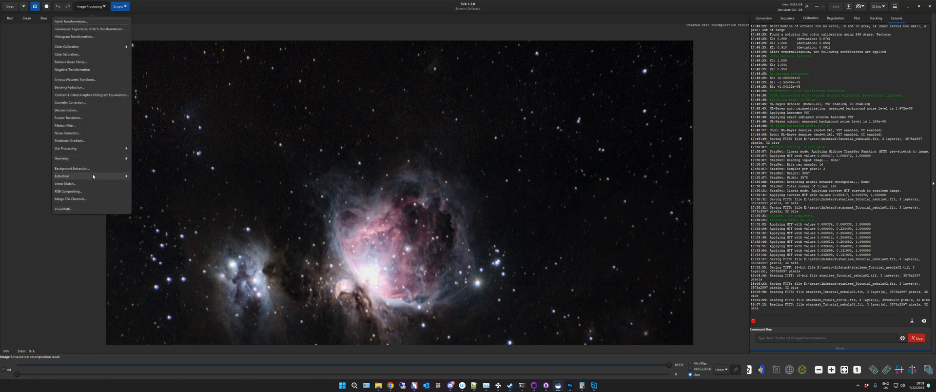
pyautogui.click(87, 111)
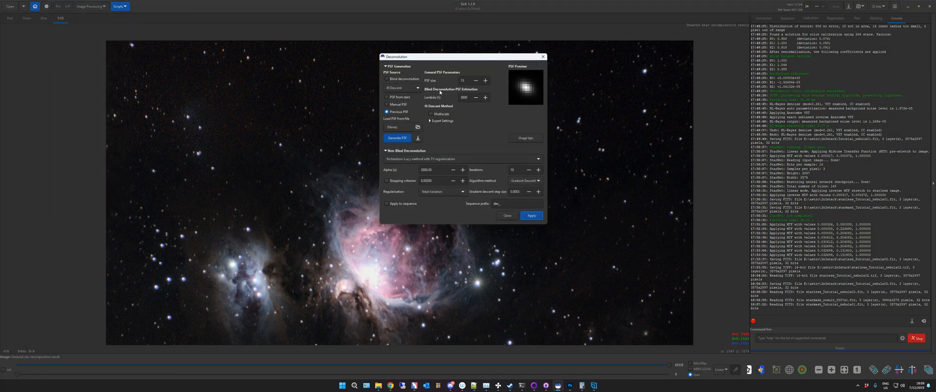
pyautogui.moveTo(453, 56); pyautogui.dragTo(243, 81)
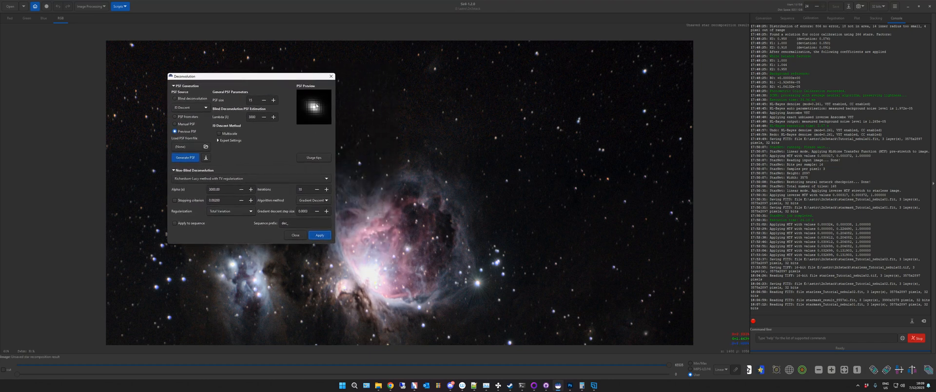
pyautogui.scroll(-1, 525, 178)
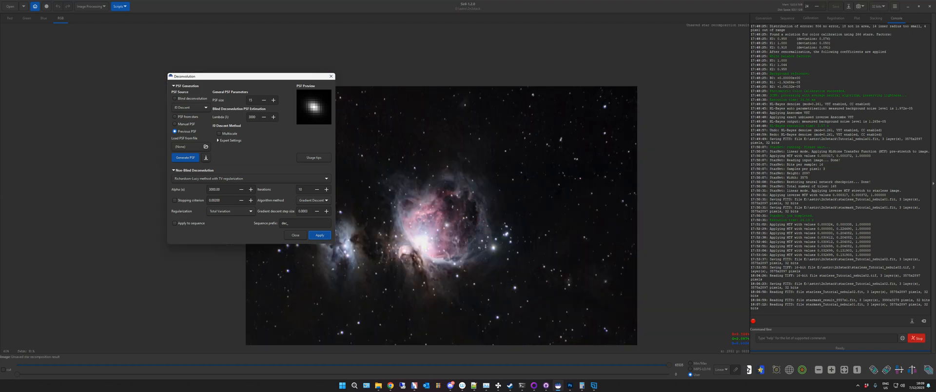
pyautogui.moveTo(533, 234); pyautogui.dragTo(518, 178)
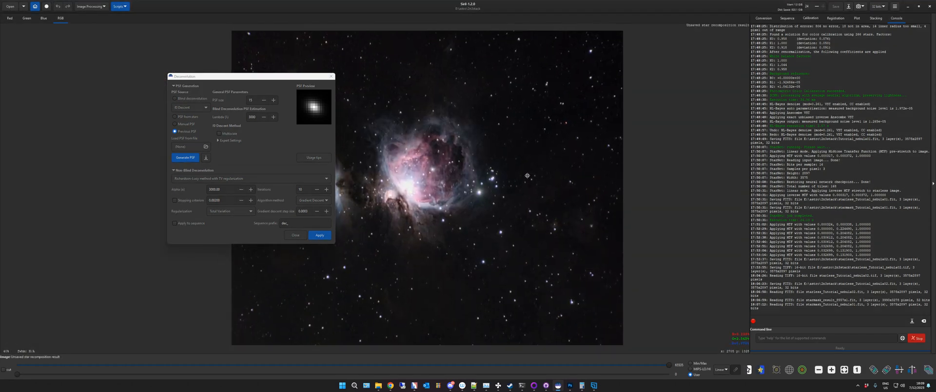
pyautogui.click(880, 7)
pyautogui.click(895, 7)
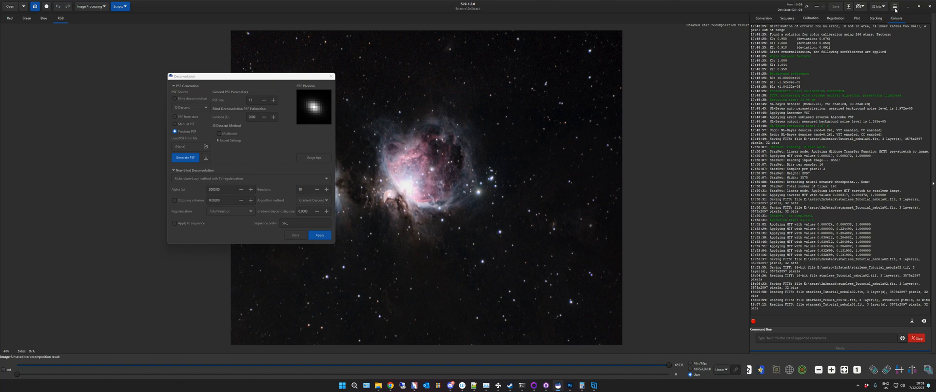
pyautogui.click(895, 8)
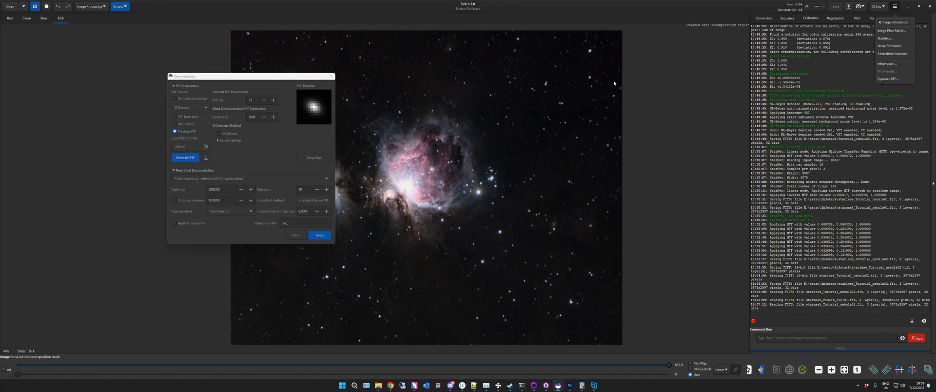
pyautogui.click(622, 122)
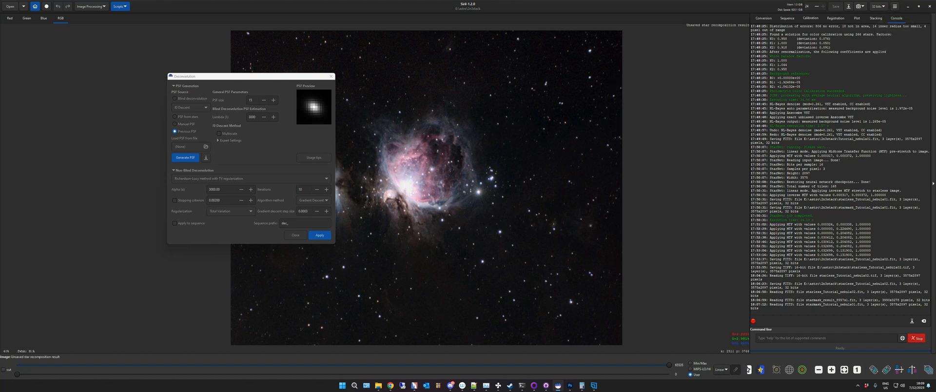
pyautogui.rightClick(497, 108)
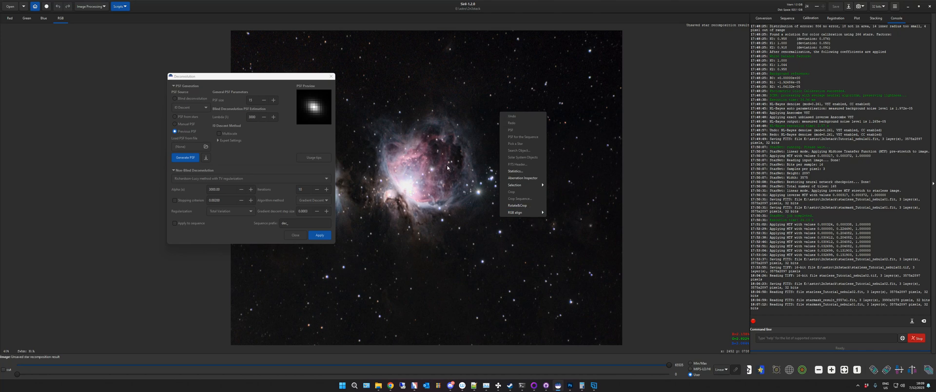
pyautogui.click(591, 118)
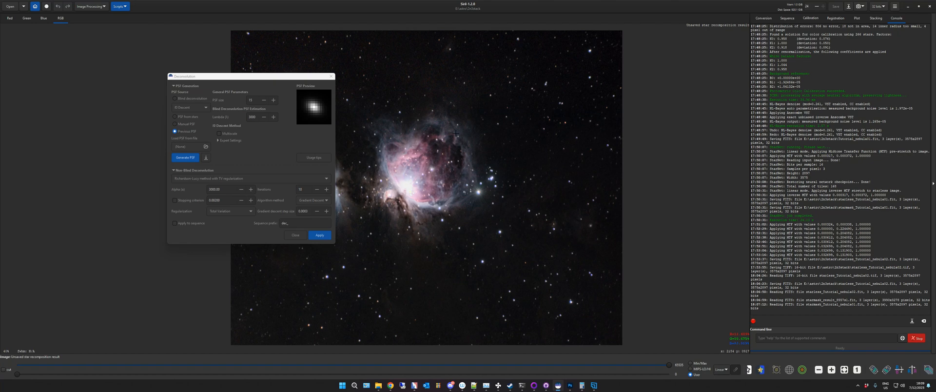
pyautogui.click(301, 235)
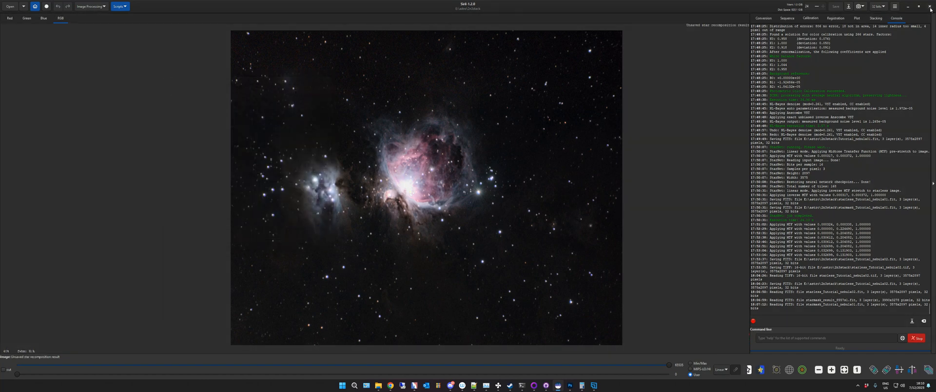
# Step: Start Dynamic PSF and detect the stars in the recomposed image with the Moffat profile and existing detection settings
pyautogui.click(878, 7)
pyautogui.click(863, 7)
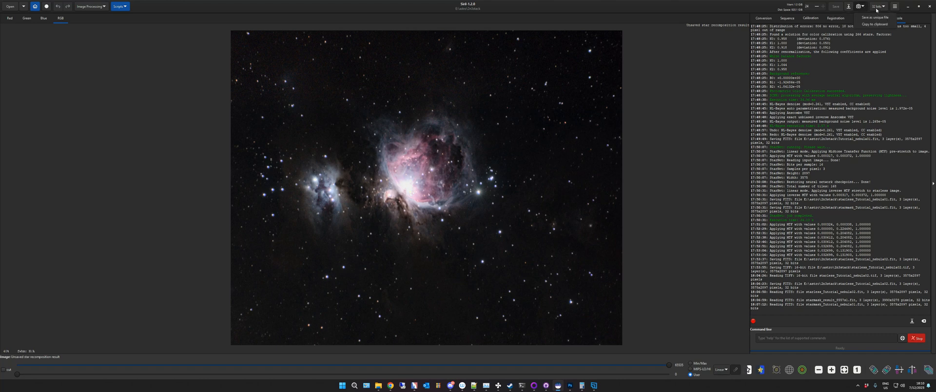
pyautogui.click(895, 7)
pyautogui.click(895, 7)
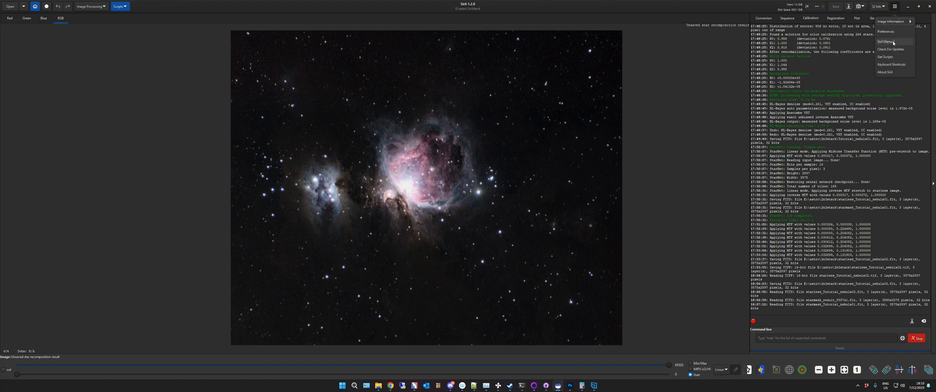
pyautogui.click(887, 23)
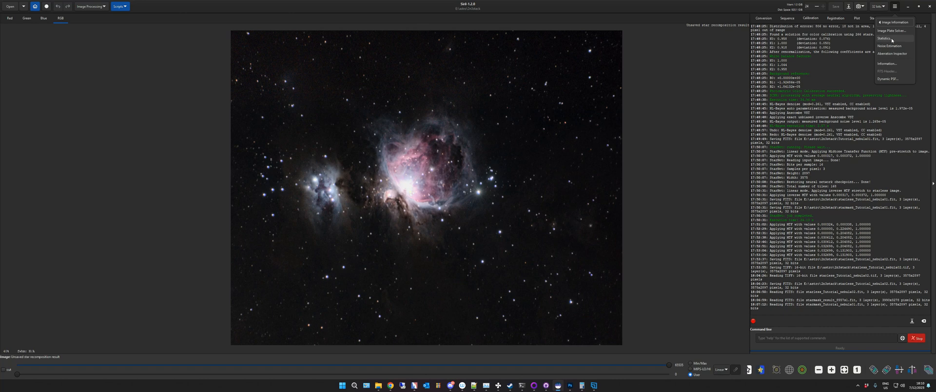
pyautogui.click(897, 79)
pyautogui.moveTo(412, 92); pyautogui.dragTo(635, 65)
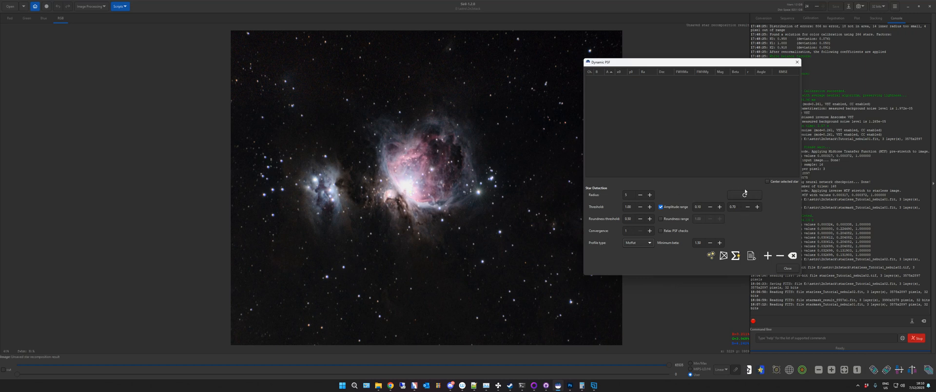
pyautogui.click(711, 256)
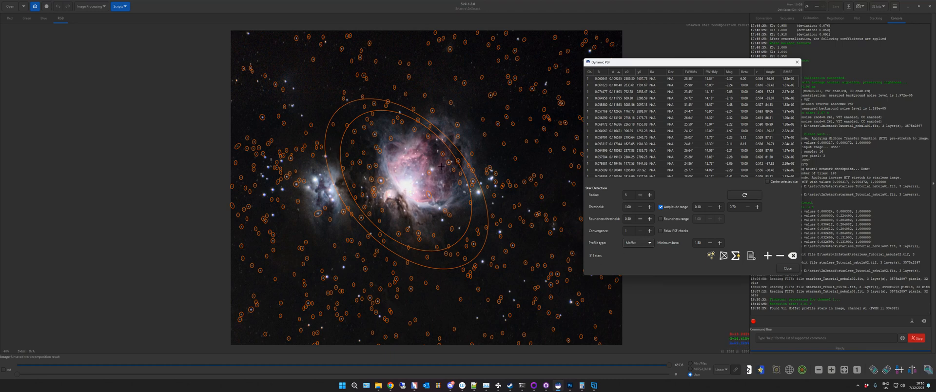
# Step: Examine the detected stars at the high-amplitude end of the list by selecting entries one by one to locate them in the image
pyautogui.scroll(-5, 707, 117)
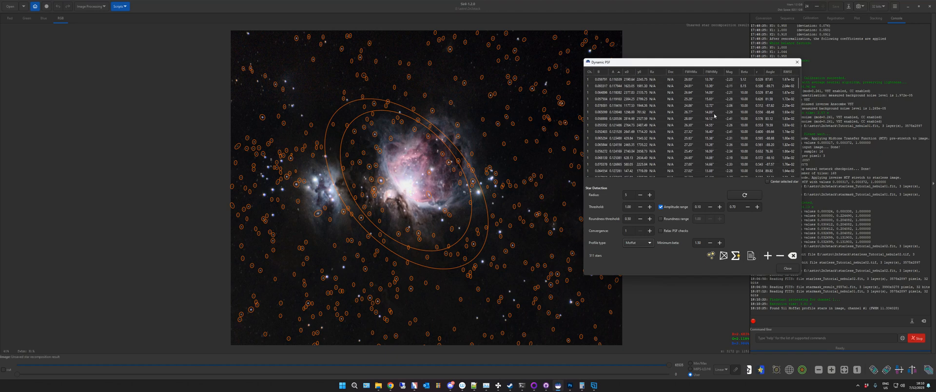
pyautogui.scroll(-10, 700, 115)
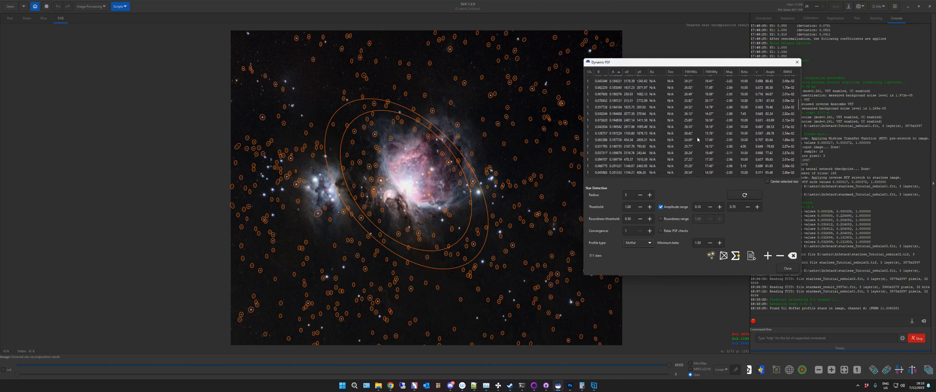
pyautogui.scroll(-15, 696, 131)
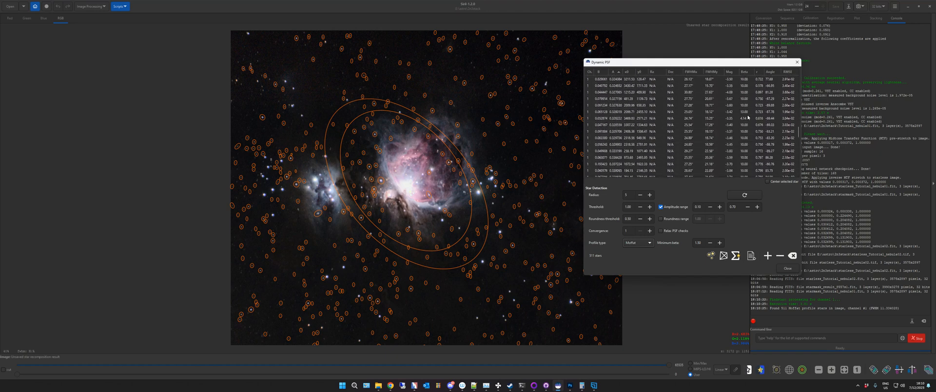
pyautogui.scroll(-15, 742, 119)
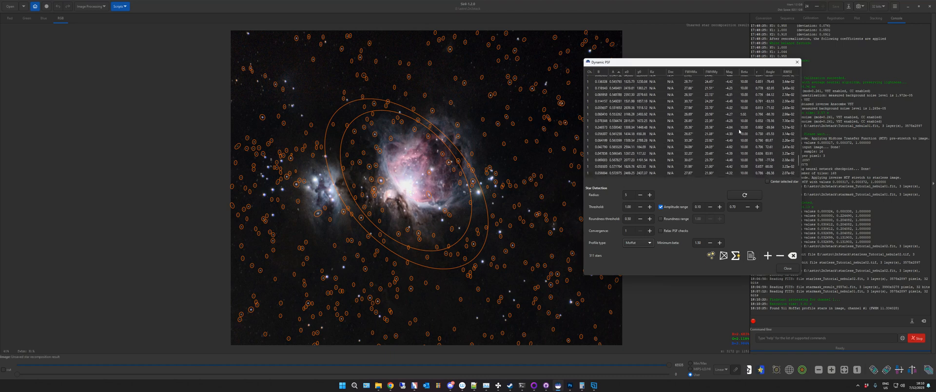
pyautogui.scroll(-5, 739, 130)
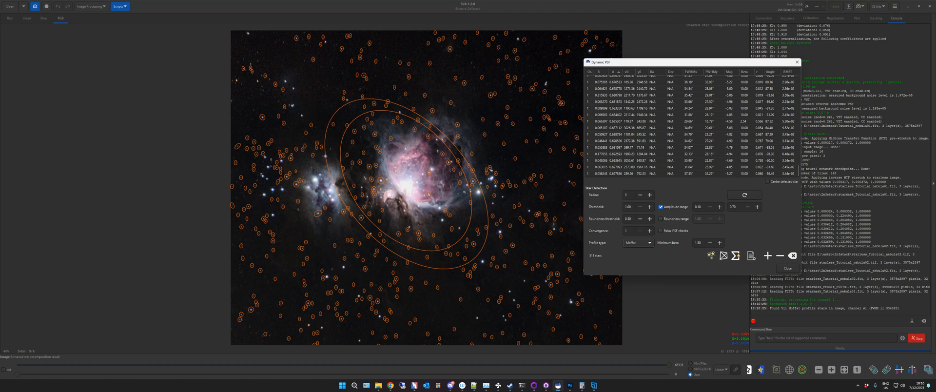
pyautogui.click(650, 173)
pyautogui.click(636, 166)
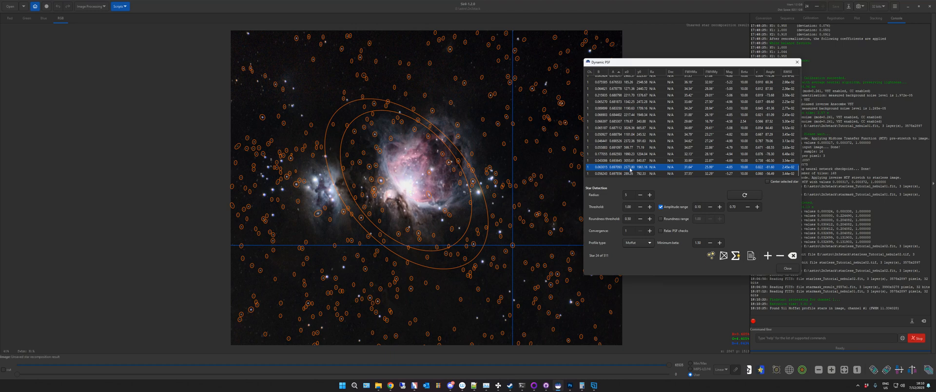
pyautogui.click(627, 154)
pyautogui.click(624, 141)
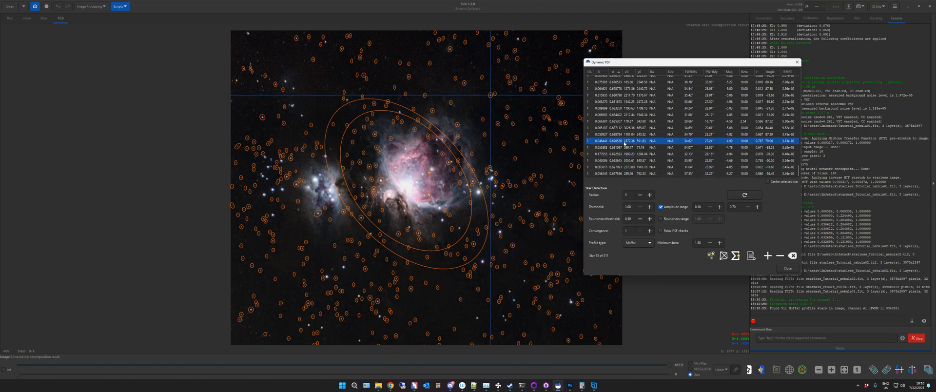
pyautogui.click(627, 135)
pyautogui.click(625, 122)
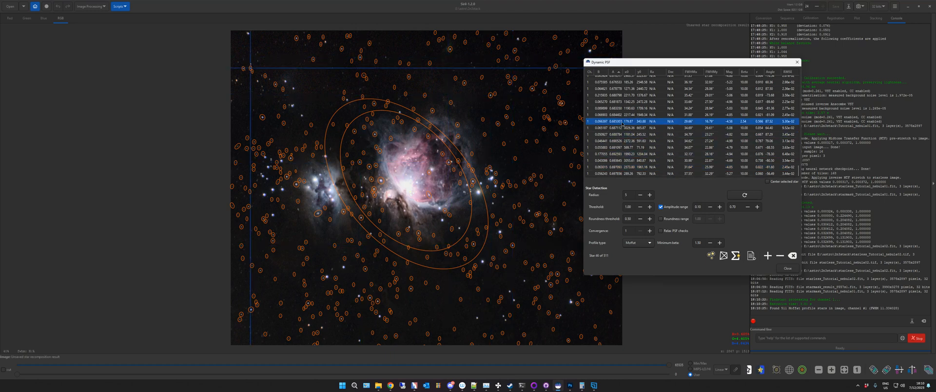
pyautogui.scroll(2, 624, 122)
pyautogui.scroll(-1, 624, 122)
pyautogui.click(624, 123)
pyautogui.click(620, 110)
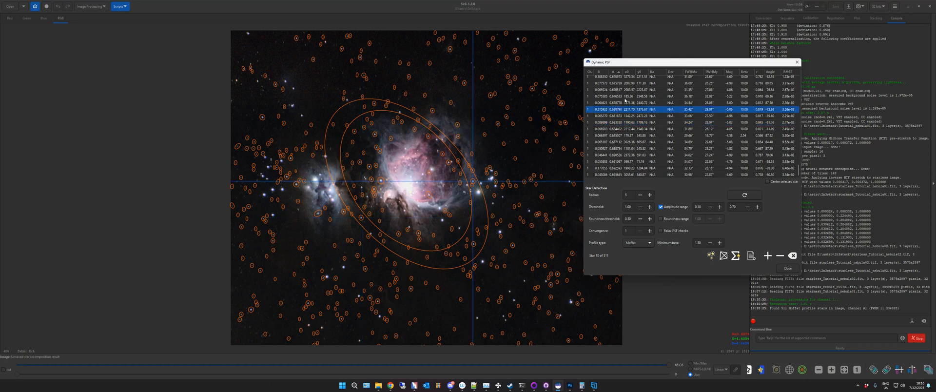
pyautogui.scroll(2, 625, 101)
pyautogui.click(623, 111)
pyautogui.click(620, 104)
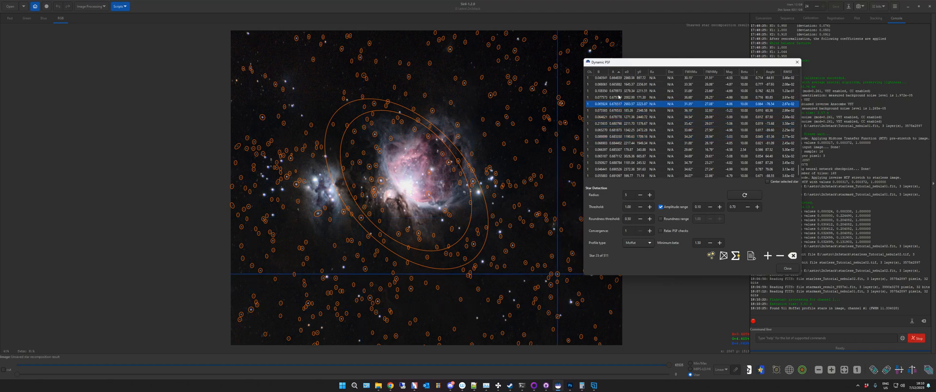
pyautogui.scroll(2, 620, 97)
pyautogui.click(628, 125)
pyautogui.click(624, 112)
pyautogui.scroll(15, 624, 91)
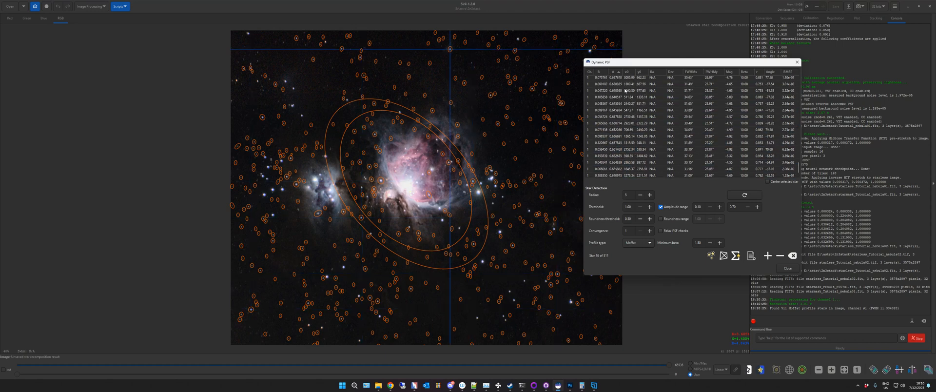
# Step: Return to the low-amplitude start of the star list, check several entries and delete the sixth-listed star
pyautogui.moveTo(800, 164); pyautogui.dragTo(800, 73)
pyautogui.click(670, 80)
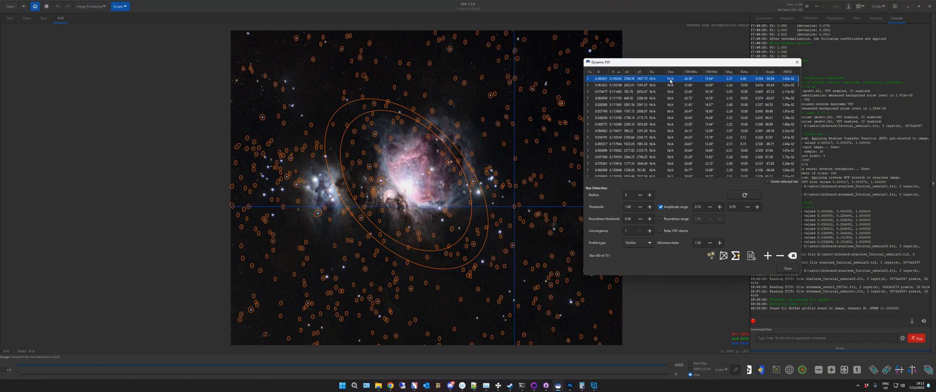
pyautogui.click(672, 91)
pyautogui.click(675, 111)
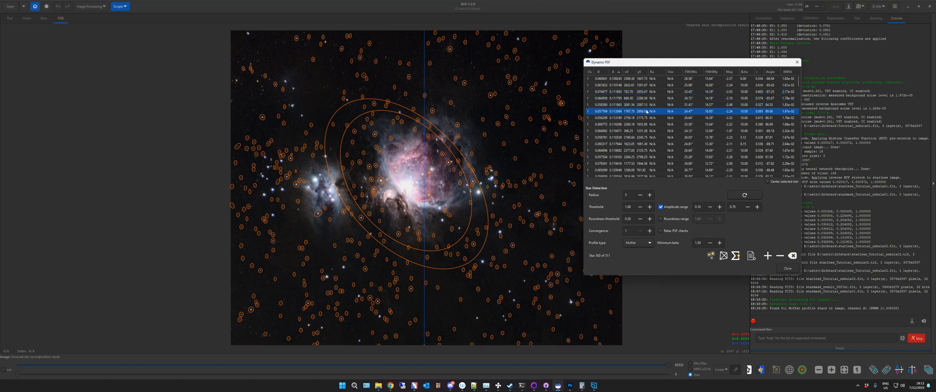
pyautogui.click(651, 118)
pyautogui.click(642, 111)
pyautogui.press('Delete')
# Step: Check the low-amplitude stars one by one in the Dynamic PSF list, locating each in the image
pyautogui.click(642, 118)
pyautogui.click(640, 132)
pyautogui.click(639, 138)
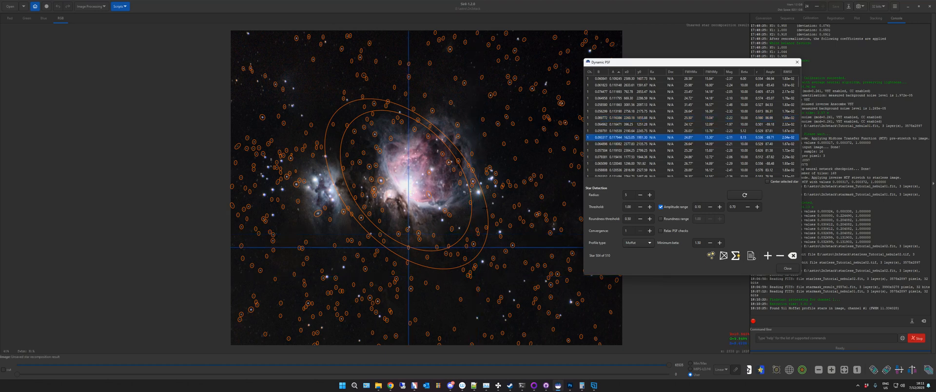
pyautogui.click(484, 205)
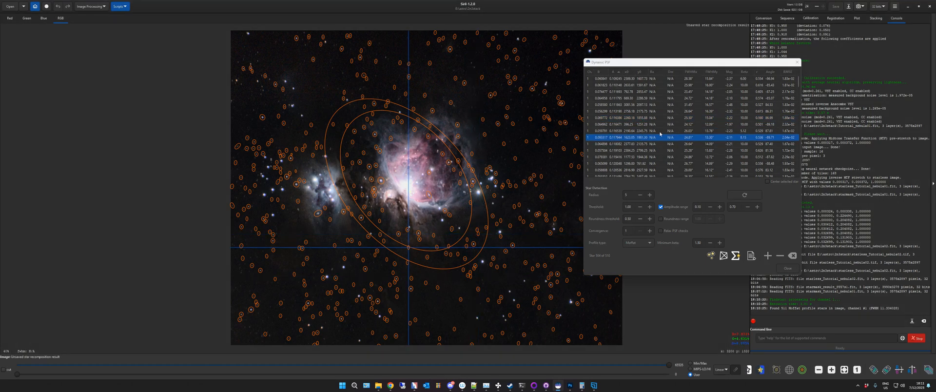
pyautogui.click(652, 145)
pyautogui.click(651, 151)
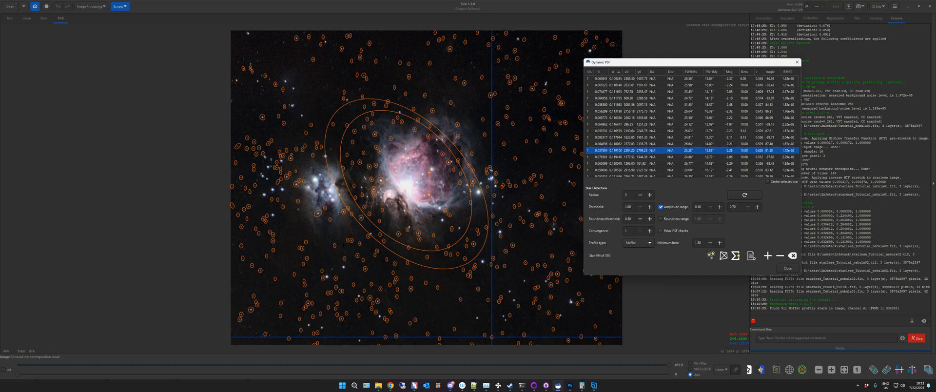
pyautogui.click(662, 157)
pyautogui.click(665, 164)
pyautogui.click(666, 175)
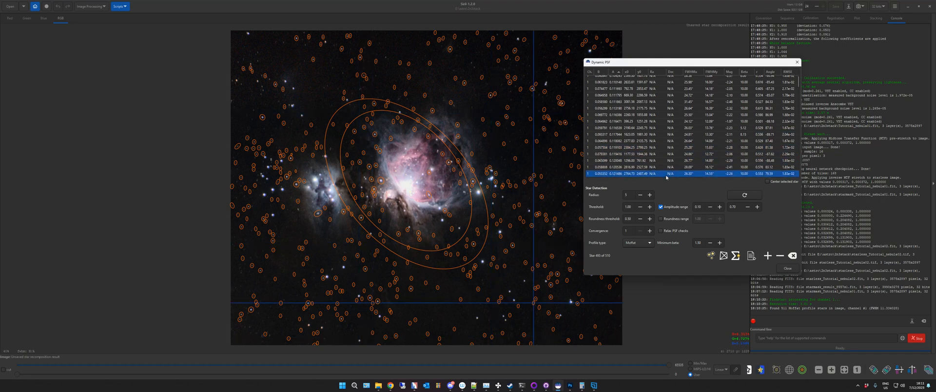
pyautogui.scroll(-2, 641, 163)
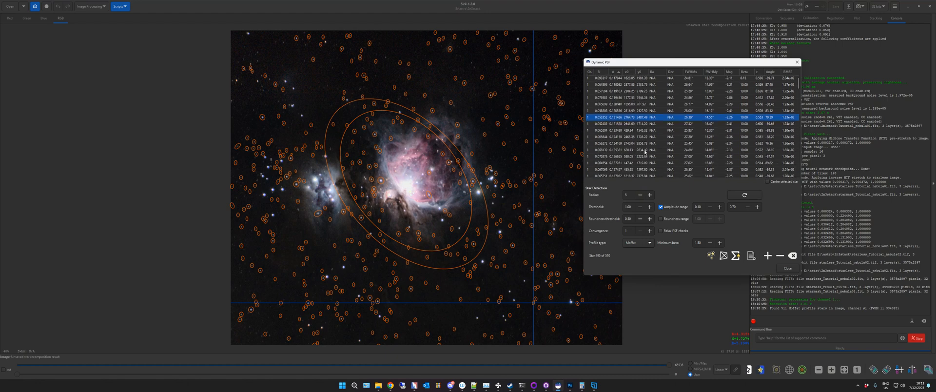
pyautogui.scroll(2, 645, 151)
pyautogui.click(643, 138)
pyautogui.click(642, 144)
pyautogui.click(642, 151)
pyautogui.click(641, 158)
pyautogui.click(642, 164)
pyautogui.scroll(-2, 634, 146)
pyautogui.click(627, 115)
pyautogui.click(628, 121)
pyautogui.click(629, 134)
pyautogui.click(631, 140)
pyautogui.click(633, 148)
pyautogui.scroll(-1, 634, 152)
pyautogui.click(633, 126)
pyautogui.click(634, 133)
# Step: Continue through the following entries of the star list towards higher amplitudes, checking where each star lies in the image
pyautogui.press('Down')
pyautogui.press('Down')
pyautogui.press('Down')
pyautogui.press('Down')
pyautogui.press('Down')
pyautogui.press('Down')
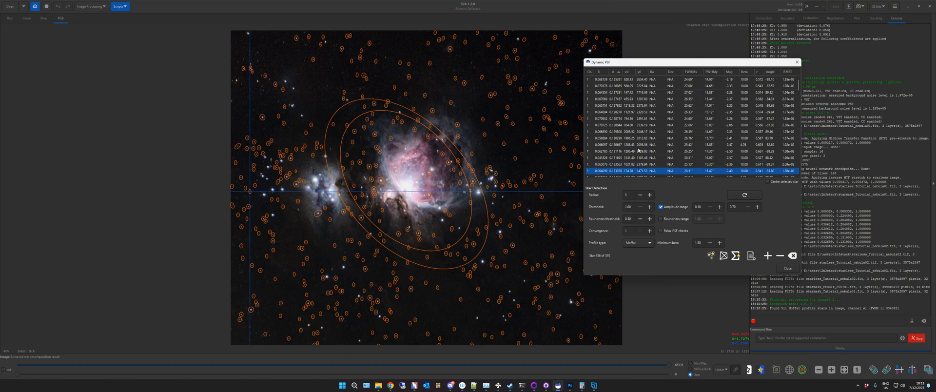
pyautogui.press('Down')
pyautogui.press('Down')
pyautogui.press('Down')
pyautogui.press('Down')
pyautogui.press('Down')
pyautogui.press('Down')
pyautogui.press('Down')
pyautogui.press('Down')
pyautogui.press('Down')
pyautogui.press('Down')
pyautogui.press('Down')
pyautogui.press('Down')
pyautogui.press('Down')
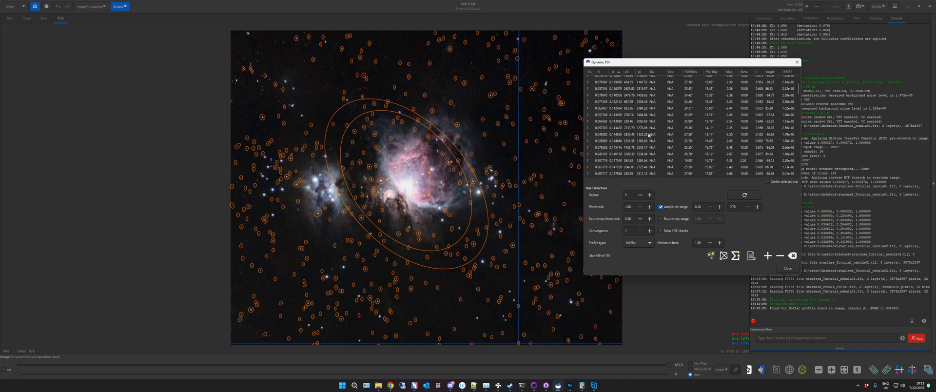
pyautogui.click(643, 96)
pyautogui.click(651, 121)
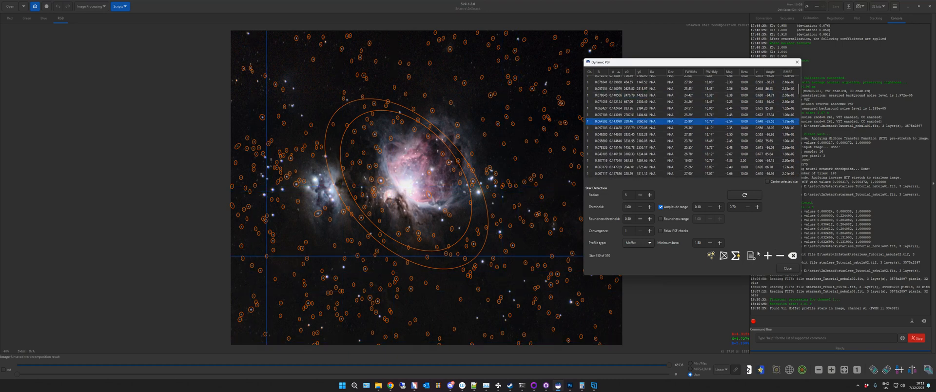
# Step: Reopen Dynamic PSF and clear all detected stars from the list
pyautogui.click(788, 268)
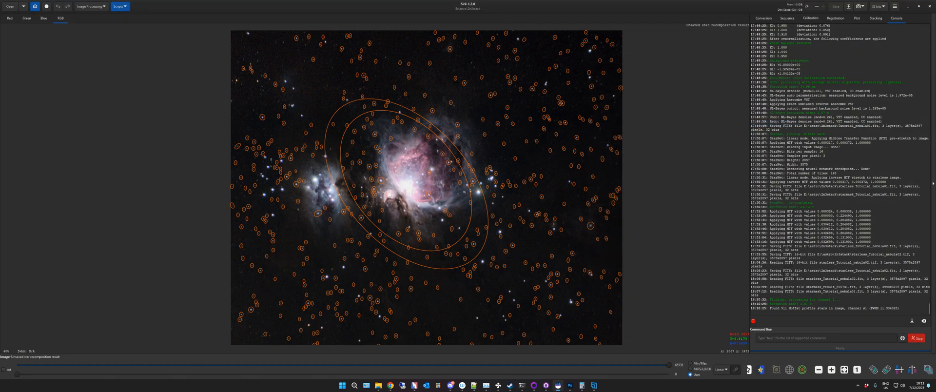
pyautogui.click(895, 7)
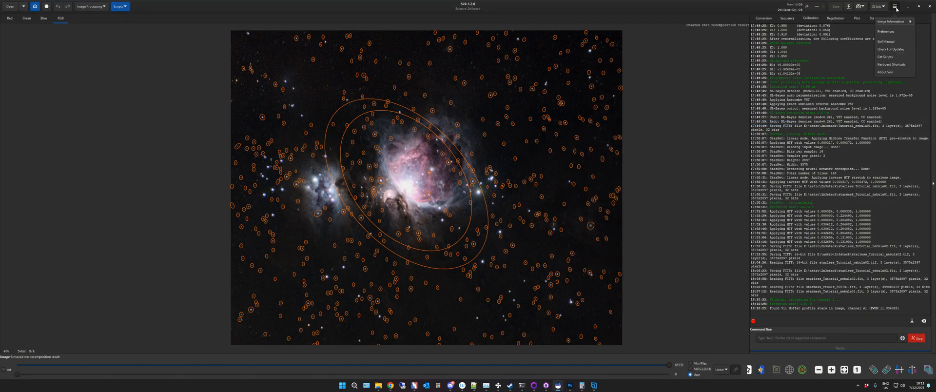
pyautogui.click(890, 22)
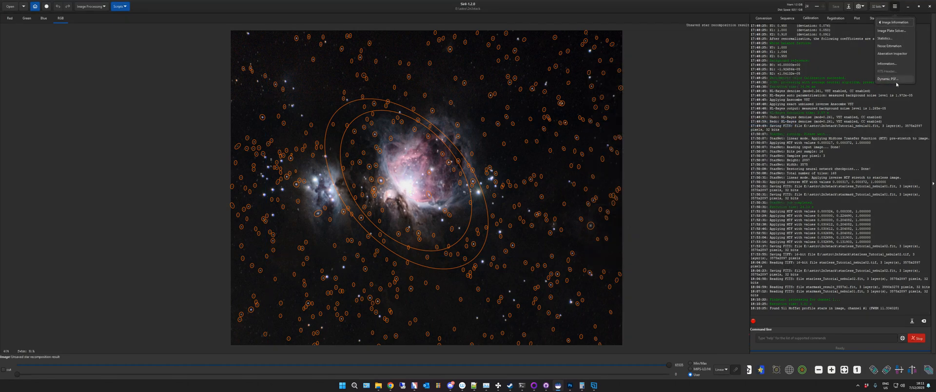
pyautogui.click(885, 78)
pyautogui.click(793, 255)
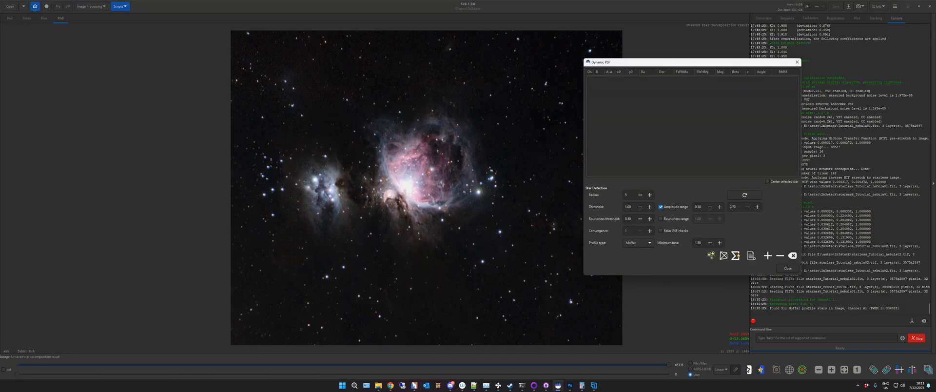
pyautogui.moveTo(345, 61); pyautogui.dragTo(429, 131)
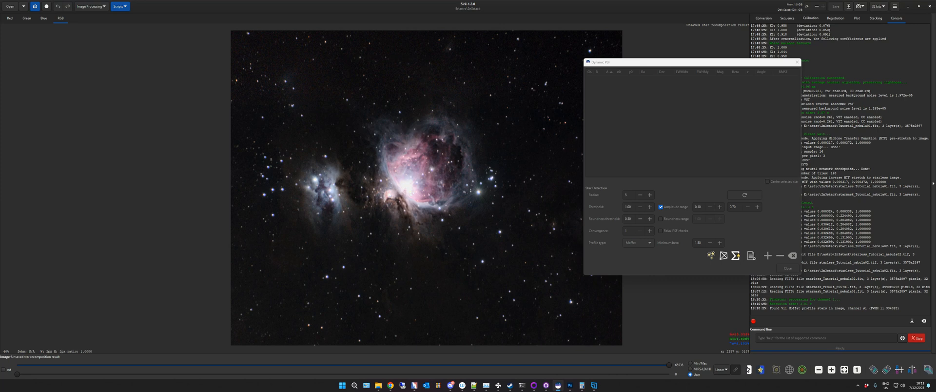
pyautogui.moveTo(444, 44); pyautogui.dragTo(544, 175)
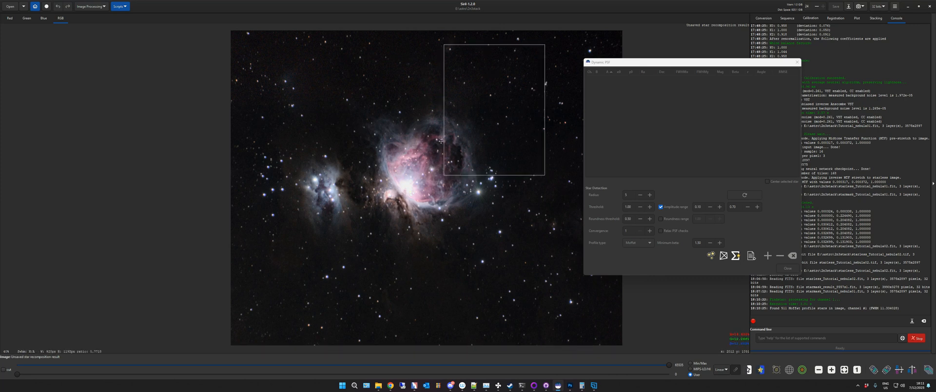
pyautogui.click(522, 64)
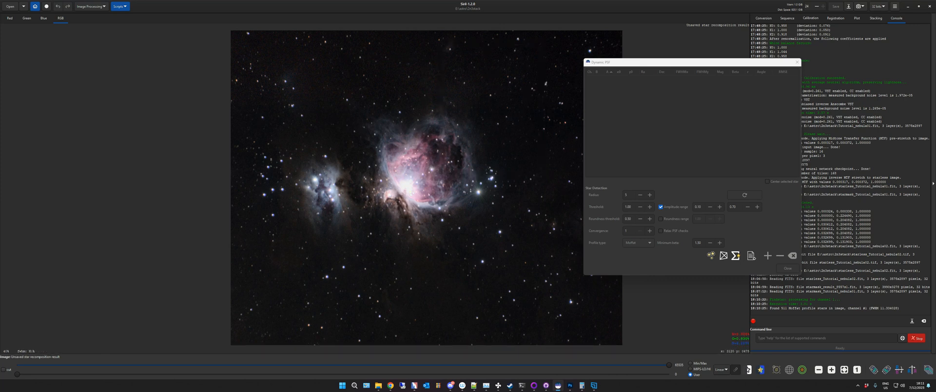
# Step: Crop the image to the dark star field at its upper-right corner, beside the nebula
pyautogui.moveTo(469, 38); pyautogui.dragTo(626, 186)
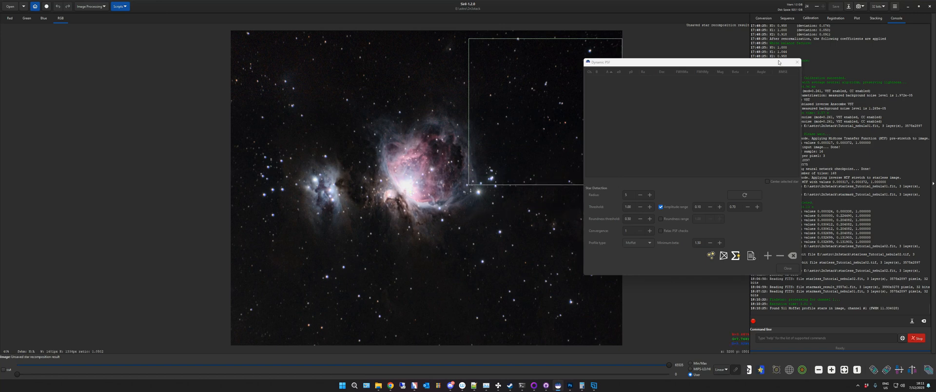
pyautogui.moveTo(688, 63); pyautogui.dragTo(786, 60)
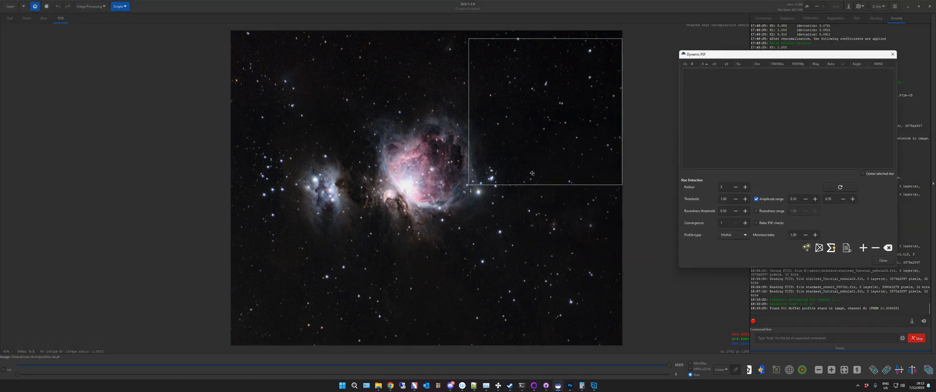
pyautogui.rightClick(556, 106)
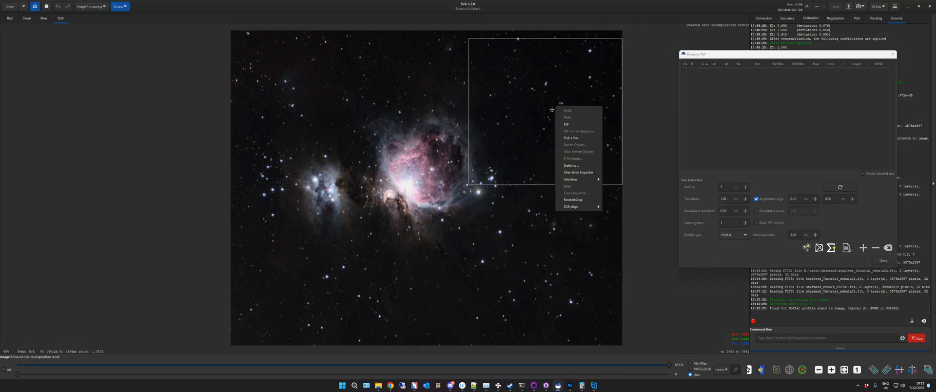
pyautogui.click(573, 188)
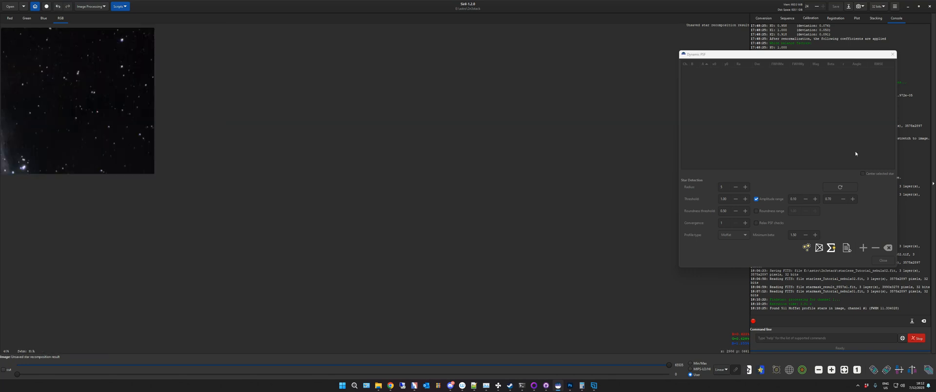
# Step: Detect the stars in the cropped field with Dynamic PSF and generate a PSF in Deconvolution with the Previous PSF source
pyautogui.click(805, 248)
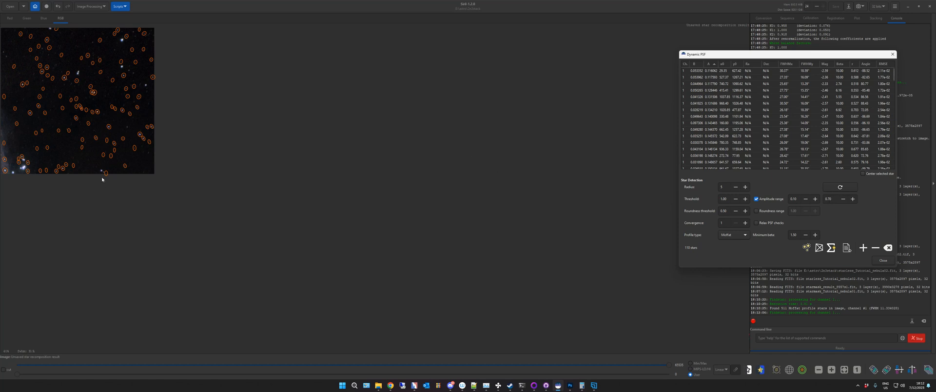
pyautogui.click(89, 8)
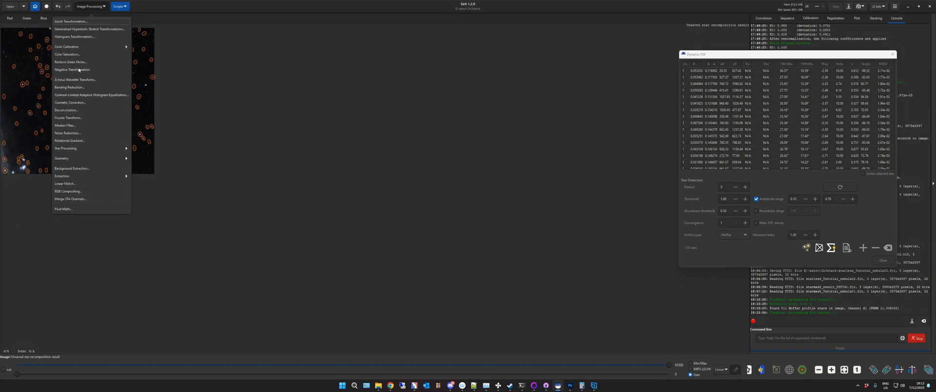
pyautogui.click(68, 111)
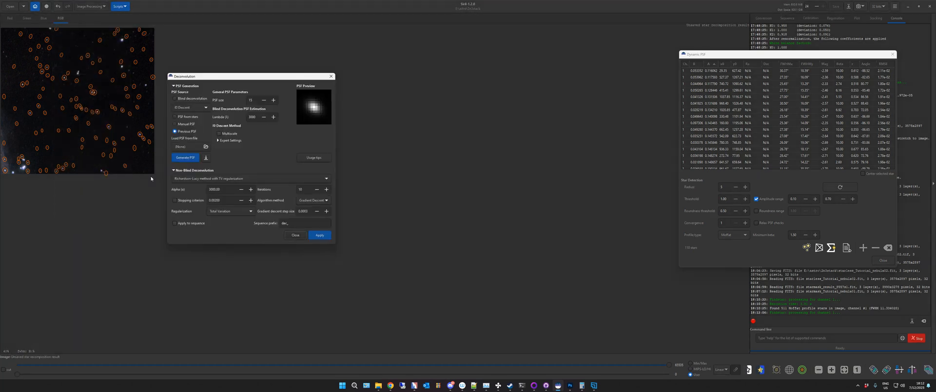
pyautogui.click(185, 158)
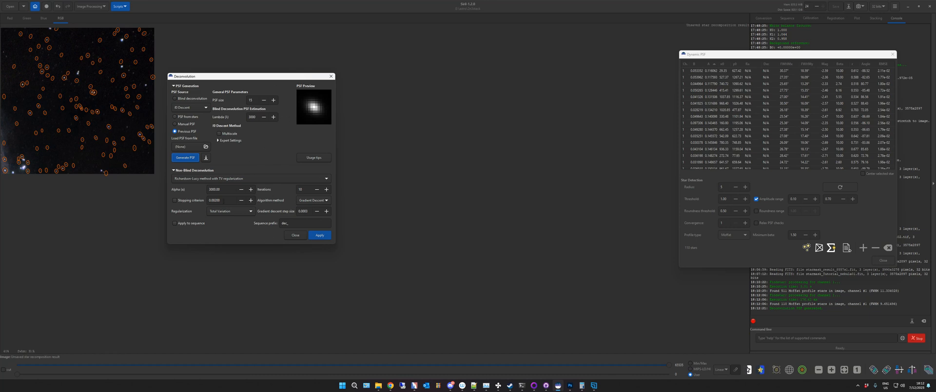
# Step: Set the gradient descent step size to 0.0008 and apply the Richardson-Lucy deconvolution with 10 iterations to the cropped field
pyautogui.click(327, 211)
pyautogui.doubleClick(317, 211)
pyautogui.click(317, 211)
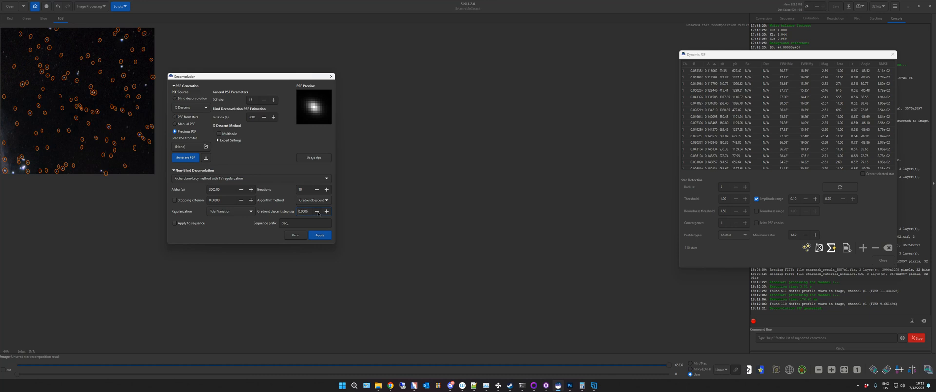
pyautogui.click(321, 237)
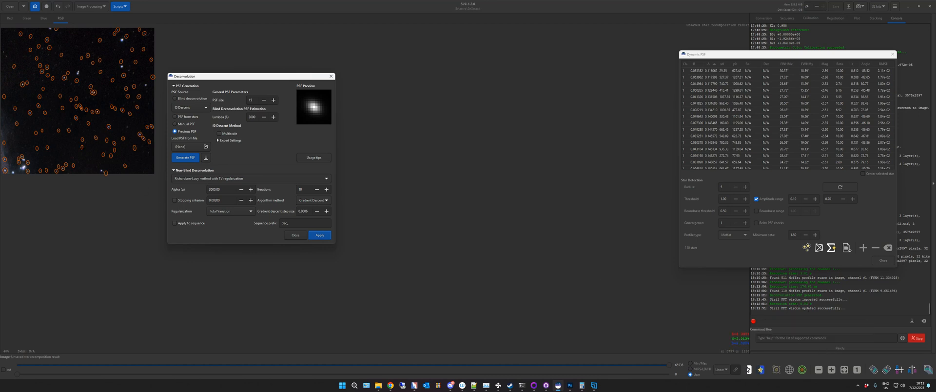
# Step: Generate a new PSF from the detected stars, undo the previous deconvolution and apply it again with the new PSF
pyautogui.click(175, 117)
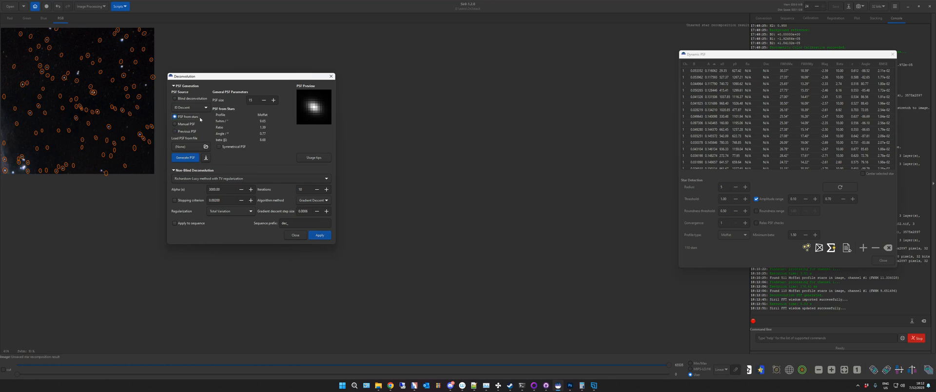
pyautogui.click(177, 159)
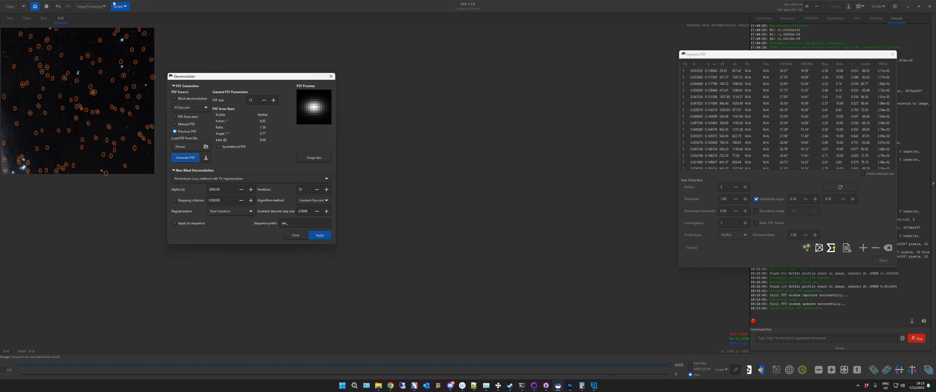
pyautogui.click(58, 6)
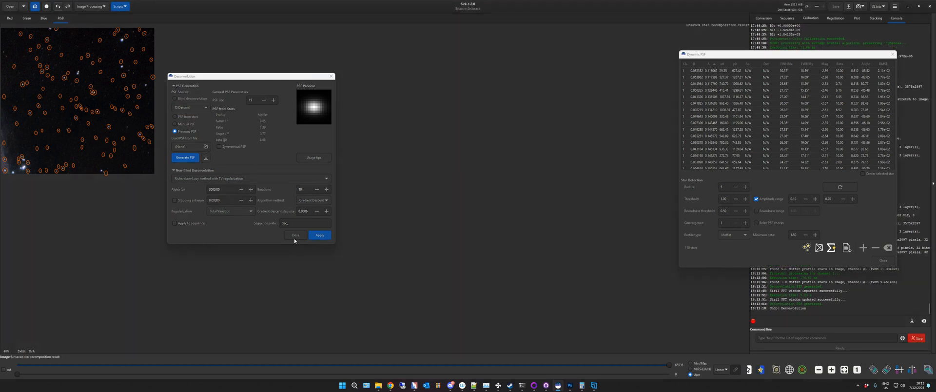
pyautogui.click(323, 237)
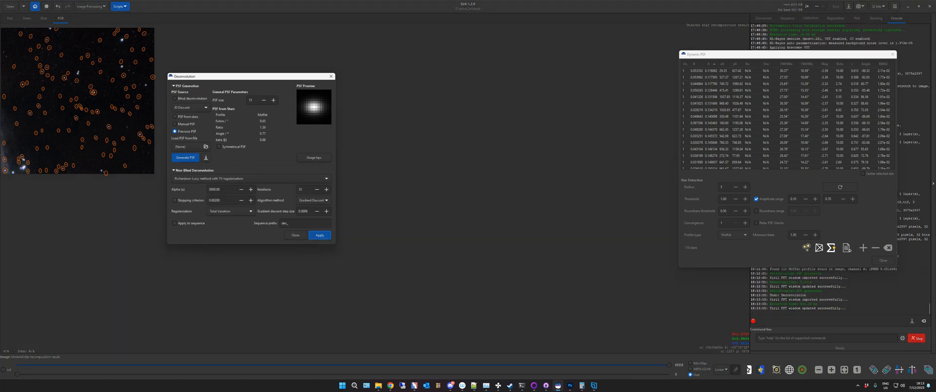
# Step: Inspect the cropped stars closely, apply the deconvolution once more and undo the applied deconvolutions
pyautogui.scroll(4, 90, 103)
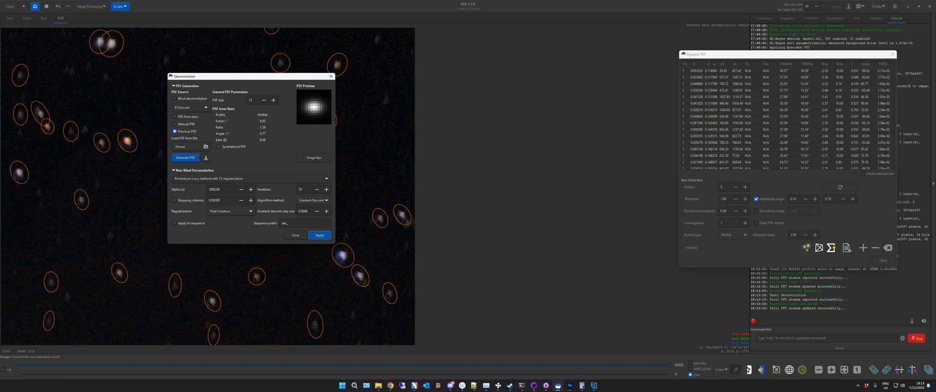
pyautogui.scroll(-1, 88, 103)
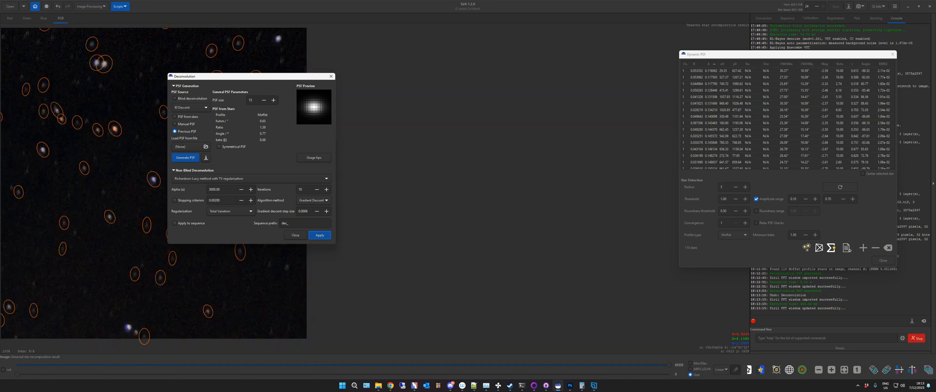
pyautogui.click(320, 236)
pyautogui.moveTo(80, 108)
pyautogui.mouseDown()
pyautogui.moveTo(168, 125)
pyautogui.moveTo(94, 104)
pyautogui.mouseUp()
pyautogui.hotkey('ctrl', 'z')
pyautogui.hotkey('ctrl', 'z')
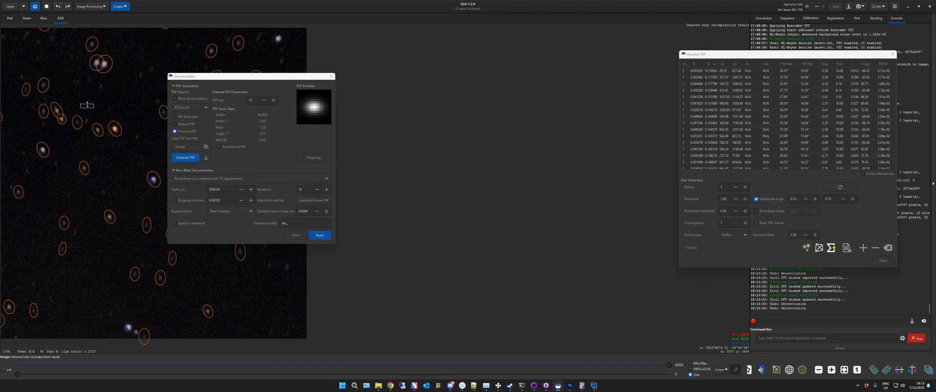
# Step: Clear the small selection and undo the crop to restore the full nebula image
pyautogui.click(94, 106)
pyautogui.rightClick(100, 113)
pyautogui.click(115, 90)
pyautogui.middleClick(153, 101)
pyautogui.moveTo(84, 95)
pyautogui.mouseDown()
pyautogui.moveTo(144, 102)
pyautogui.moveTo(99, 96)
pyautogui.mouseUp()
pyautogui.rightClick(99, 95)
pyautogui.click(78, 88)
pyautogui.rightClick(87, 96)
pyautogui.click(75, 96)
pyautogui.click(64, 91)
pyautogui.hotkey('ctrl', 'z')
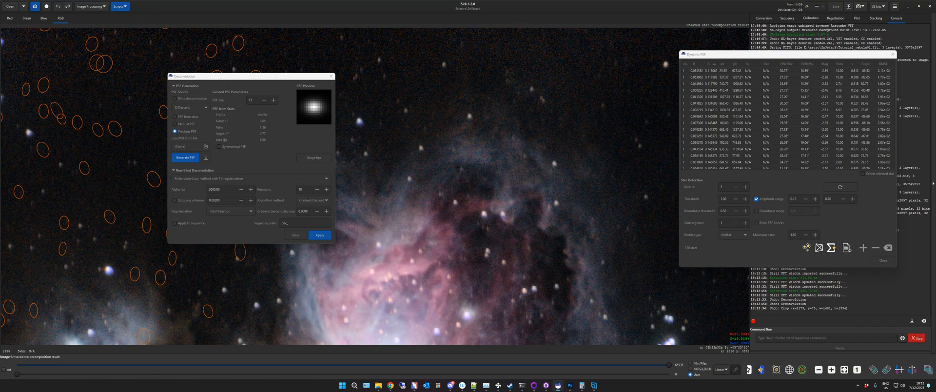
pyautogui.scroll(-5, 459, 169)
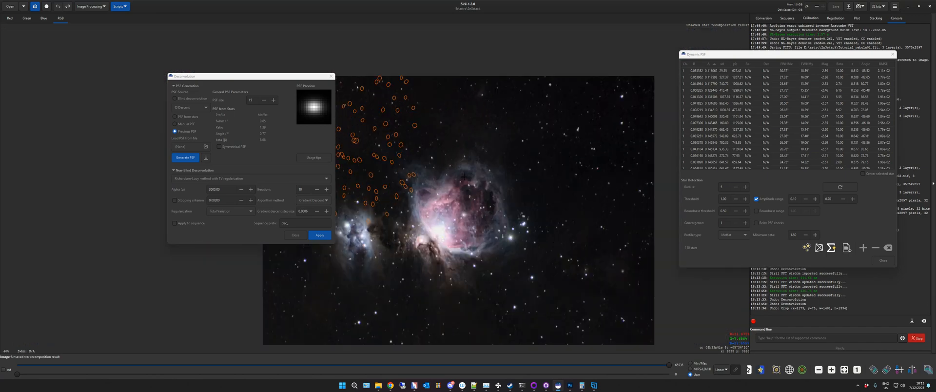
pyautogui.rightClick(438, 131)
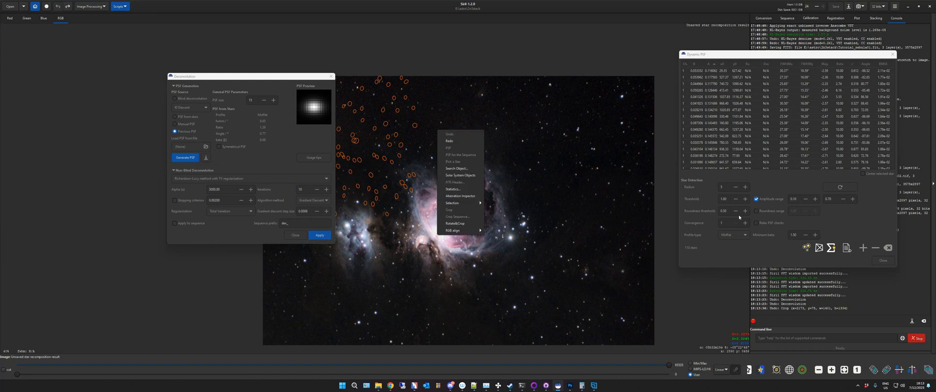
# Step: Clear all detected stars and apply the Richardson-Lucy deconvolution to the full nebula image with the previous PSF
pyautogui.click(888, 247)
pyautogui.click(887, 247)
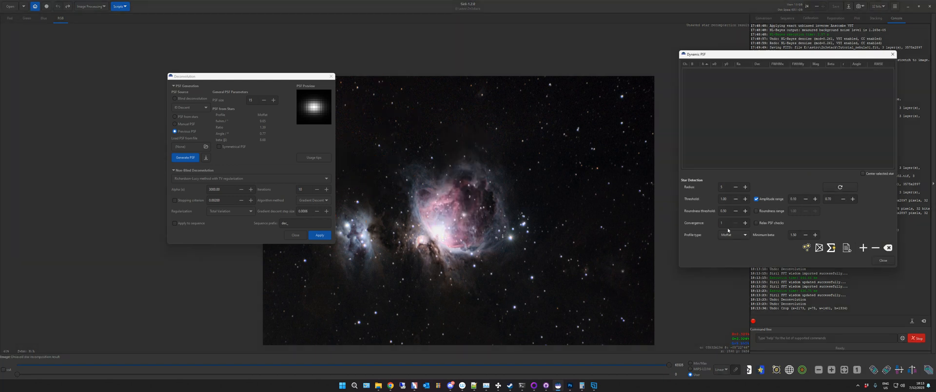
pyautogui.moveTo(537, 231); pyautogui.dragTo(483, 192)
pyautogui.click(319, 235)
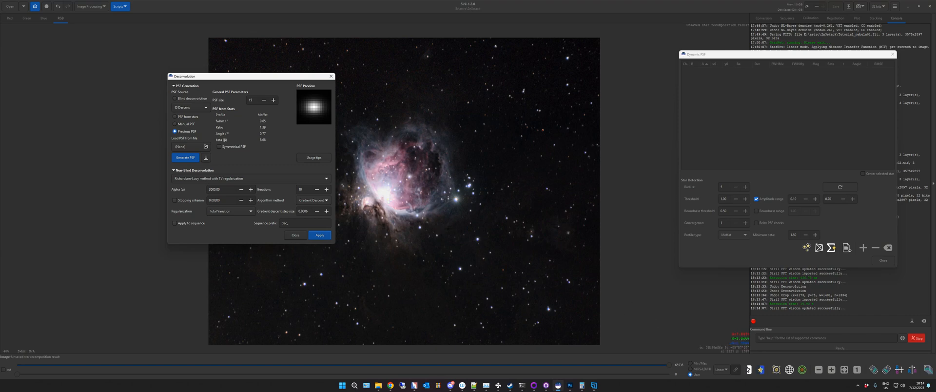
# Step: Inspect the bright star beside the nebula up close, undo the deconvolution and check the same area again
pyautogui.scroll(6, 462, 203)
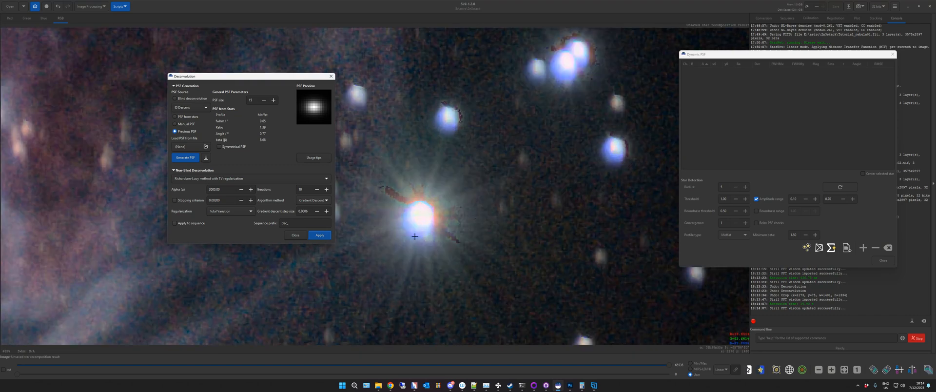
pyautogui.click(467, 73)
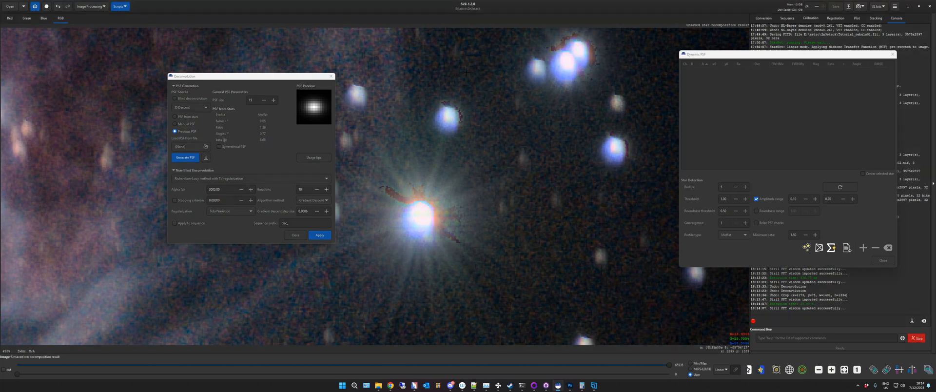
pyautogui.hotkey('ctrl', 'z')
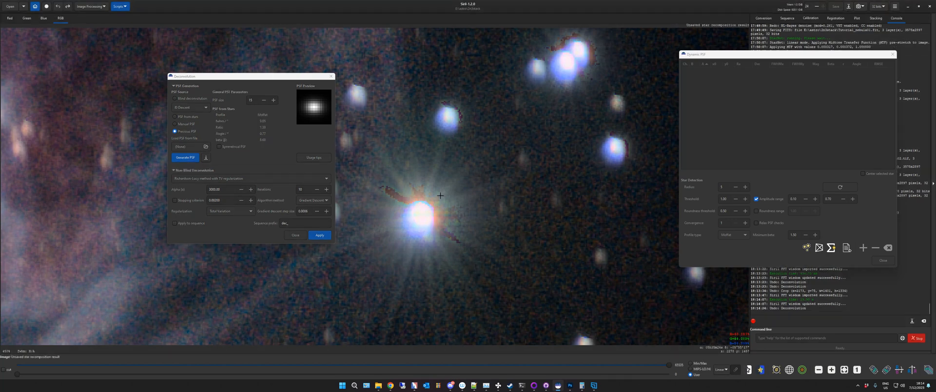
pyautogui.scroll(-5, 440, 187)
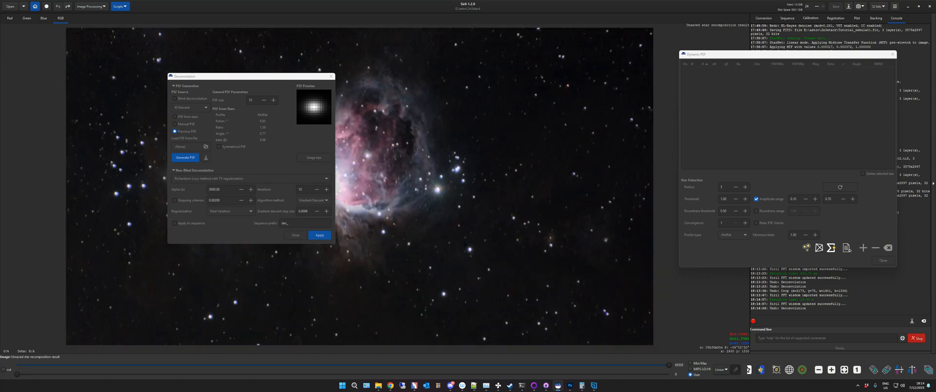
pyautogui.scroll(4, 447, 189)
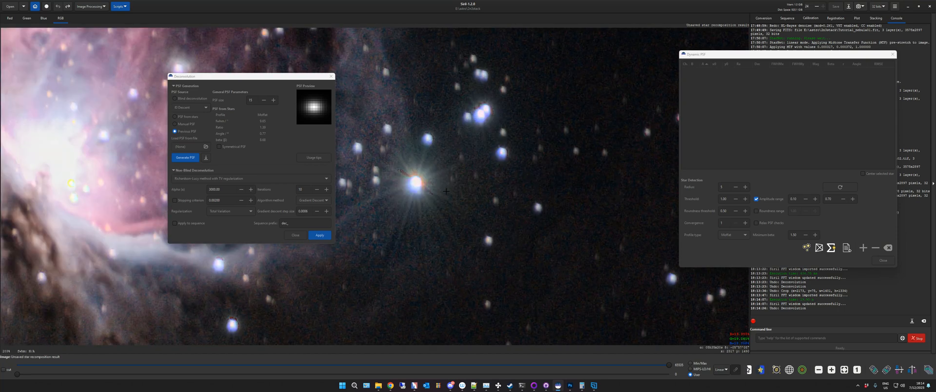
pyautogui.scroll(-4, 420, 154)
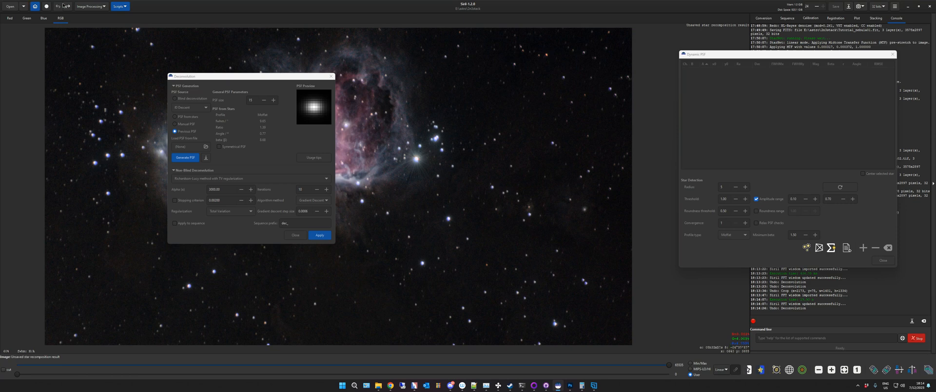
# Step: Close the Deconvolution and Dynamic PSF windows, and compare the full image by redoing and undoing the deconvolution
pyautogui.click(294, 237)
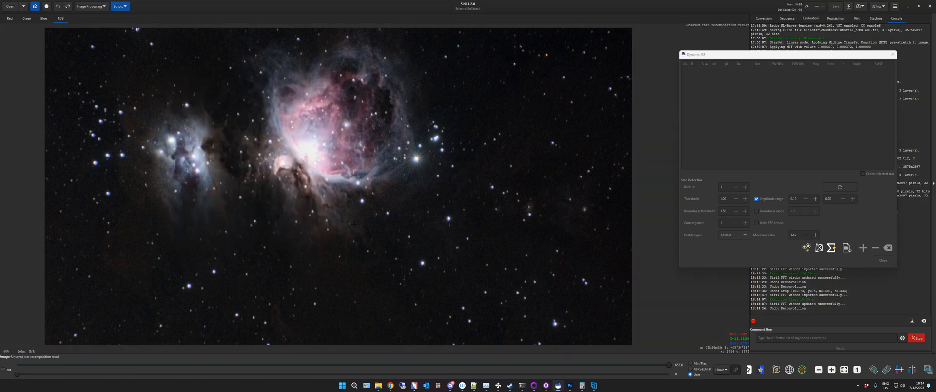
pyautogui.scroll(-1, 416, 160)
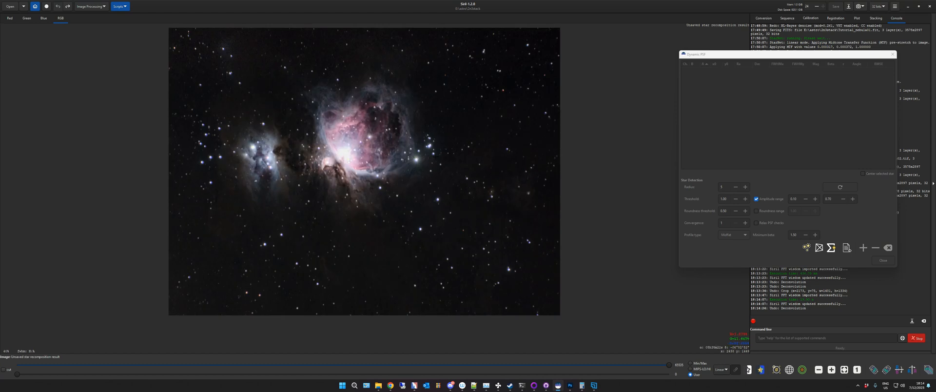
pyautogui.moveTo(410, 122); pyautogui.dragTo(408, 157)
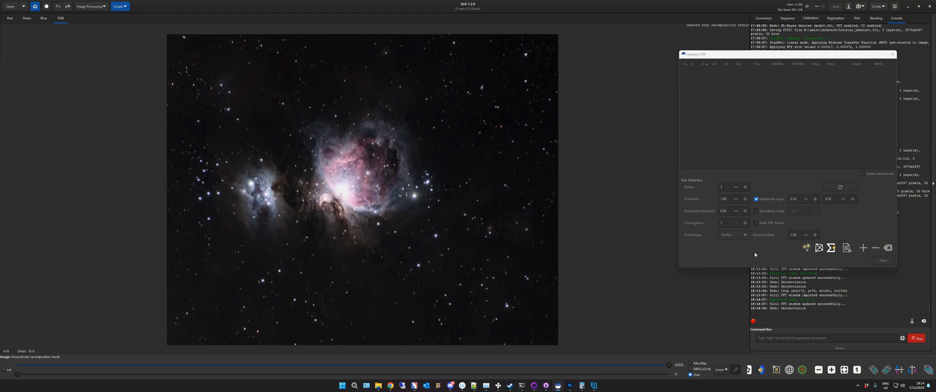
pyautogui.click(883, 261)
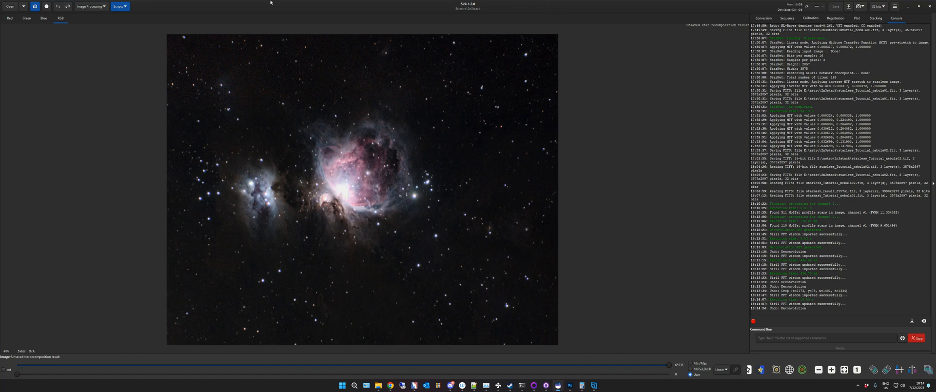
pyautogui.click(67, 6)
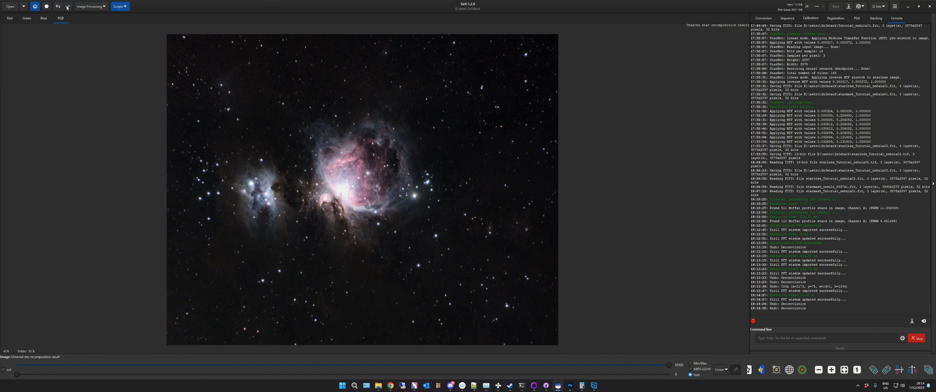
pyautogui.click(58, 6)
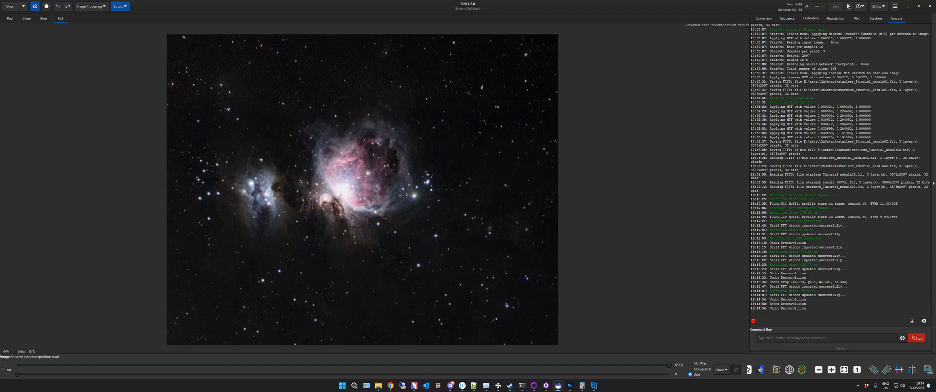
# Step: Save the recombined nebula image as the JPEG file orion_tutorial1 with a quality of 100
pyautogui.click(849, 7)
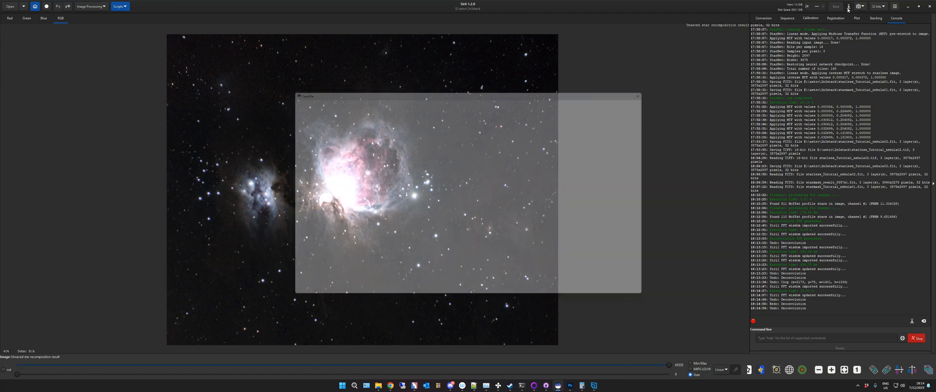
pyautogui.click(630, 287)
pyautogui.click(630, 286)
pyautogui.click(630, 287)
pyautogui.click(614, 258)
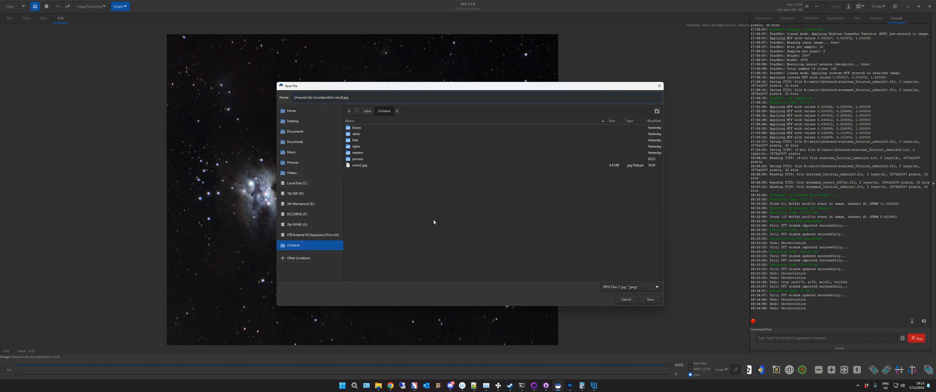
pyautogui.moveTo(357, 96); pyautogui.dragTo(173, 88)
pyautogui.write('orion')
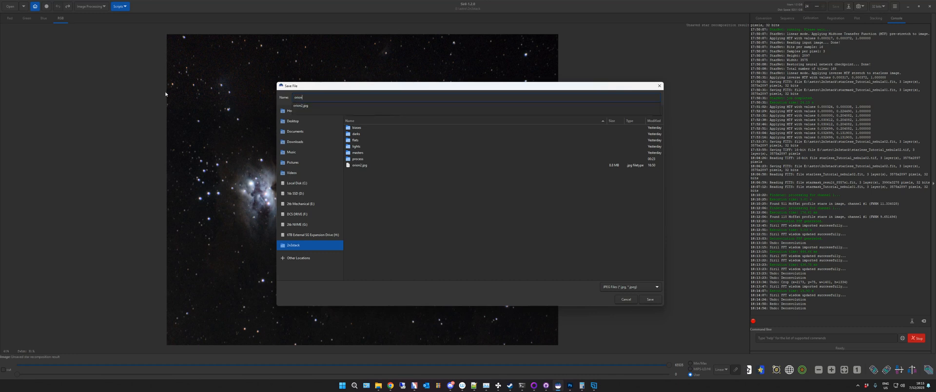
pyautogui.write('_f_f')
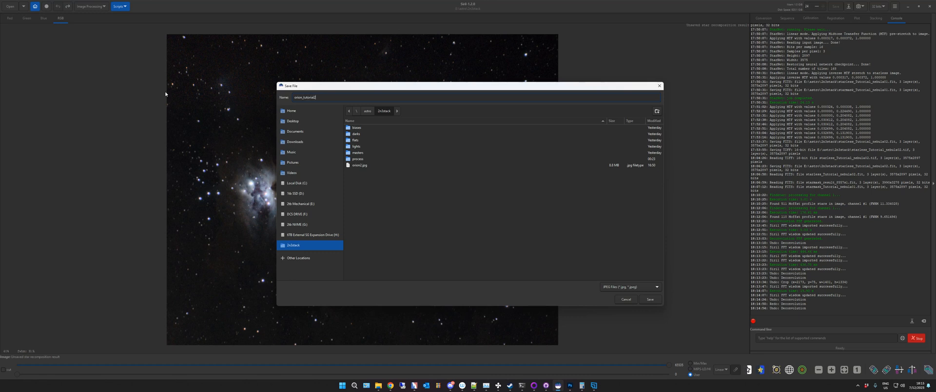
pyautogui.press('Return')
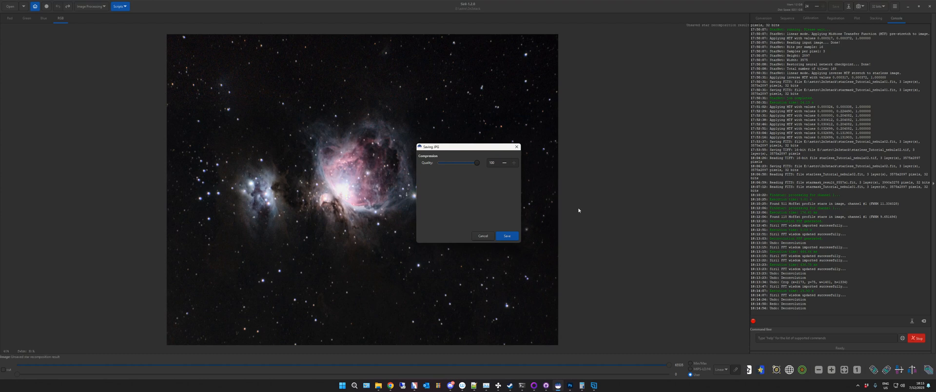
pyautogui.click(506, 236)
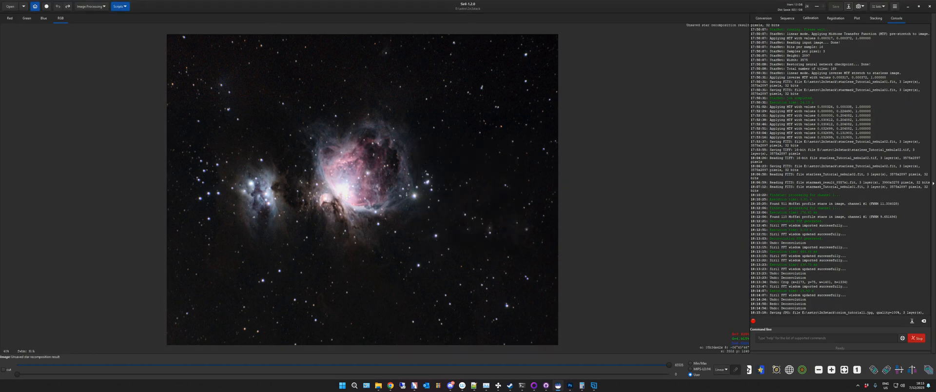
# Step: Switch to Photoshop, open orion_tutorial1.jpg and fit the image to the window
pyautogui.click(572, 386)
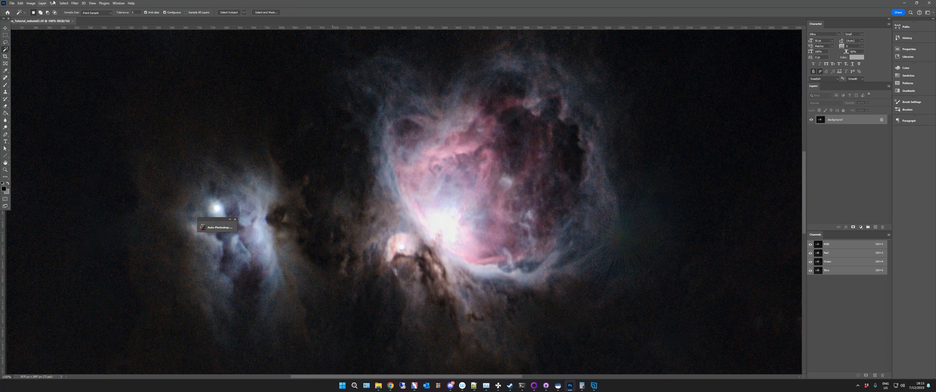
pyautogui.click(12, 3)
pyautogui.click(19, 14)
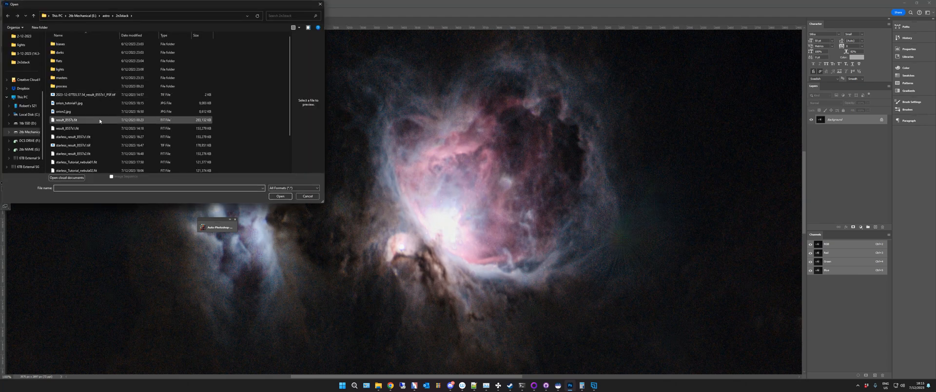
pyautogui.doubleClick(93, 104)
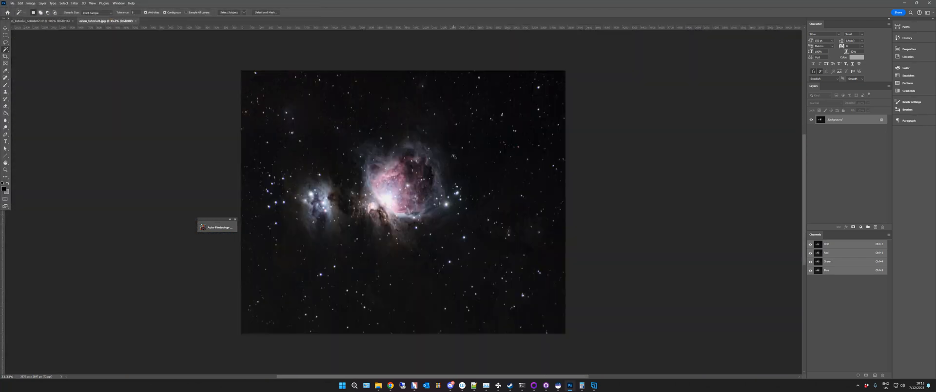
pyautogui.hotkey('ctrl', '0')
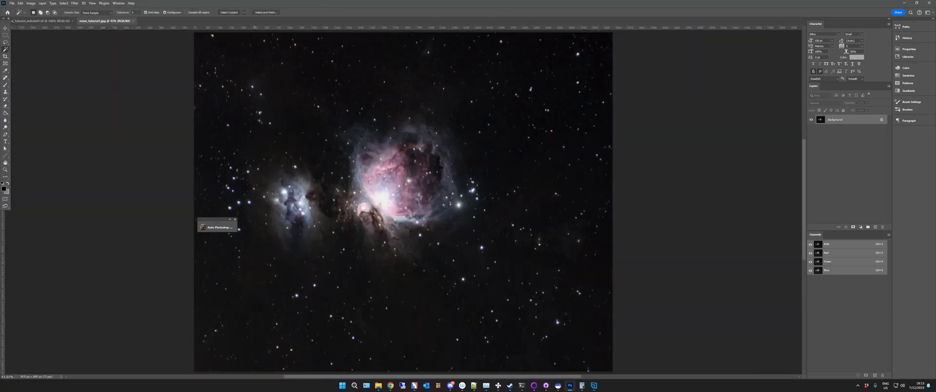
pyautogui.click(31, 3)
pyautogui.moveTo(38, 18)
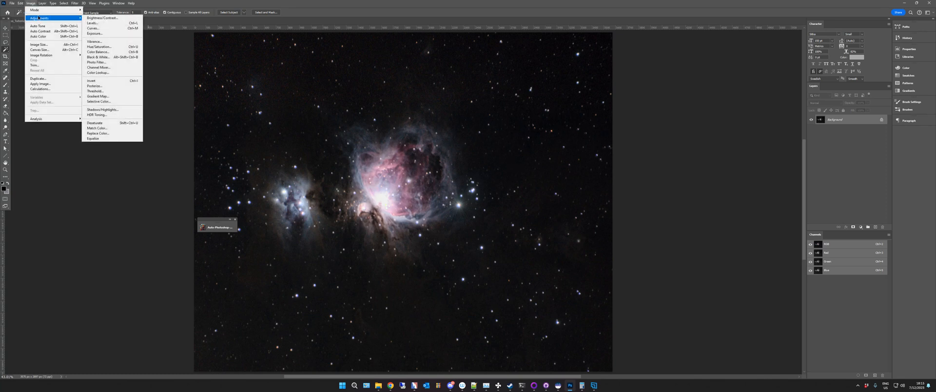
pyautogui.click(105, 23)
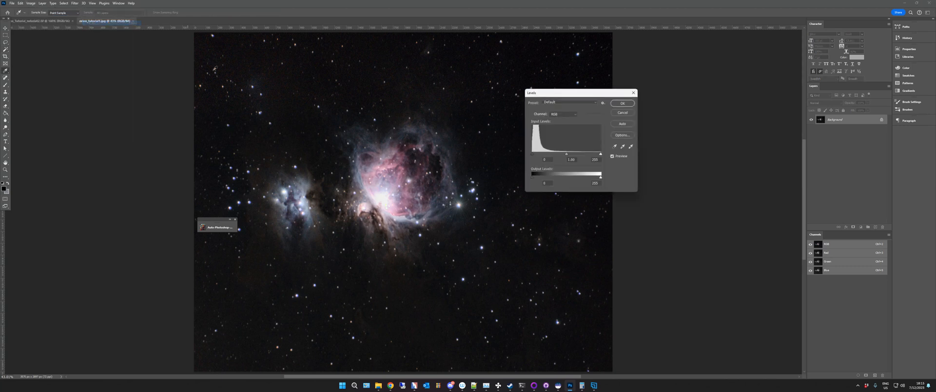
pyautogui.click(623, 113)
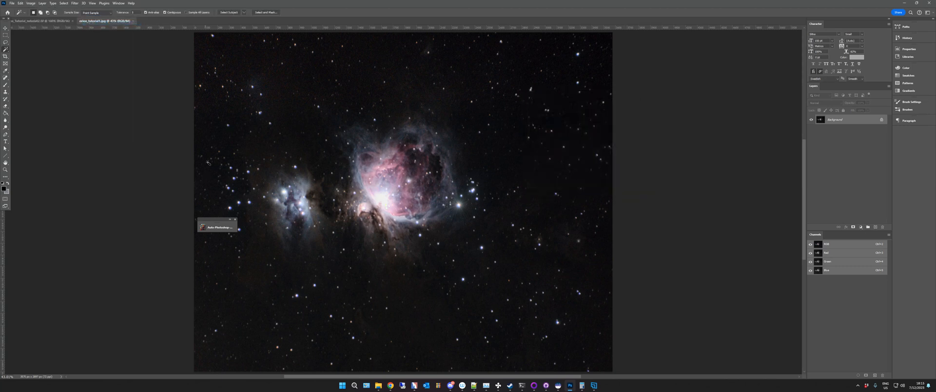